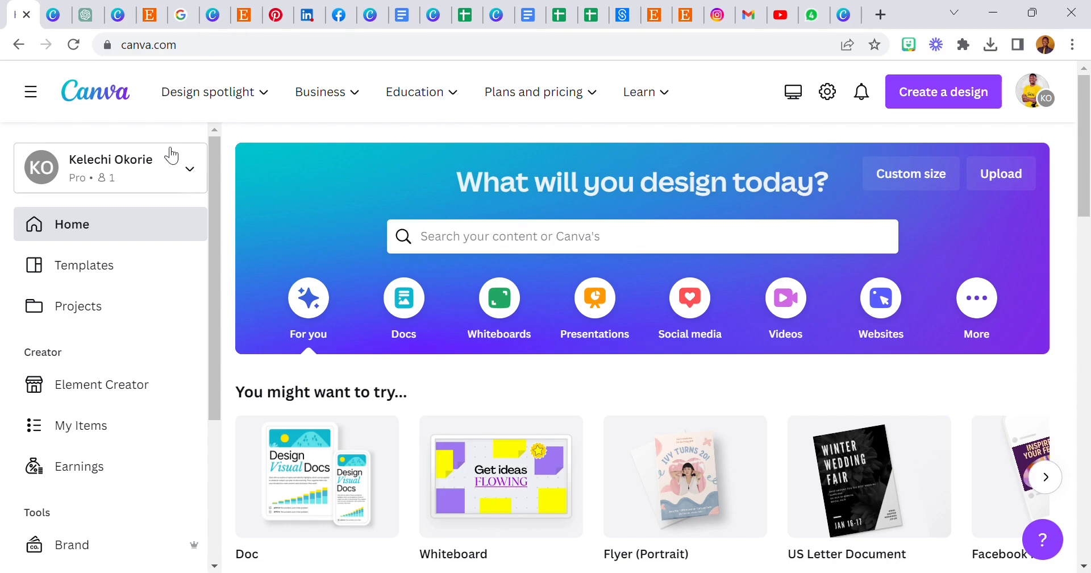
# Step: Switch to ChatGPT and submit the edited prompt "5 ways to earn with canva"
pyautogui.click(85, 15)
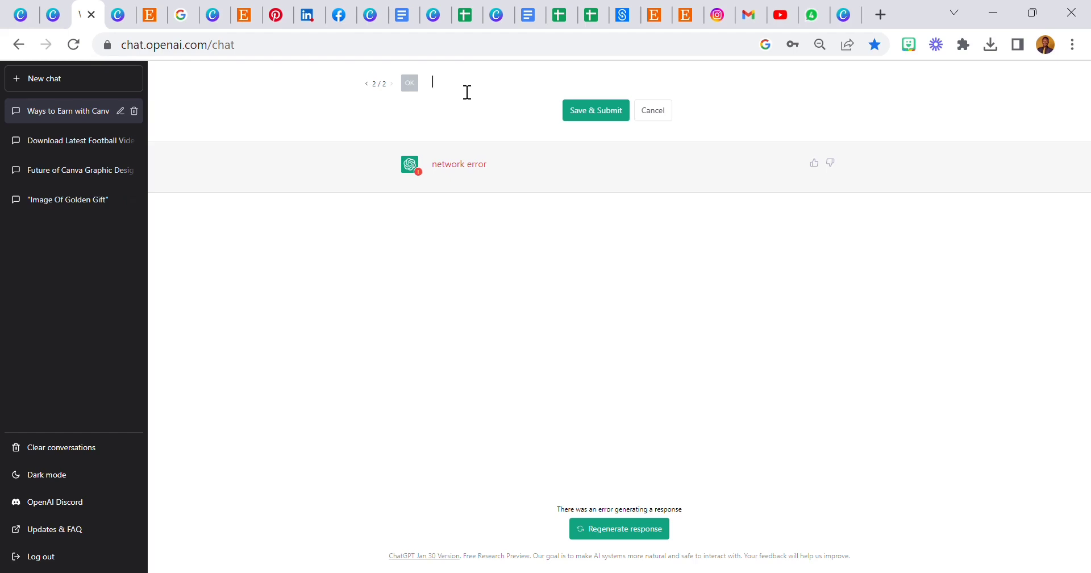
pyautogui.write('5')
pyautogui.write('ways to earn with canva')
pyautogui.hotkey('shift', 'Return')
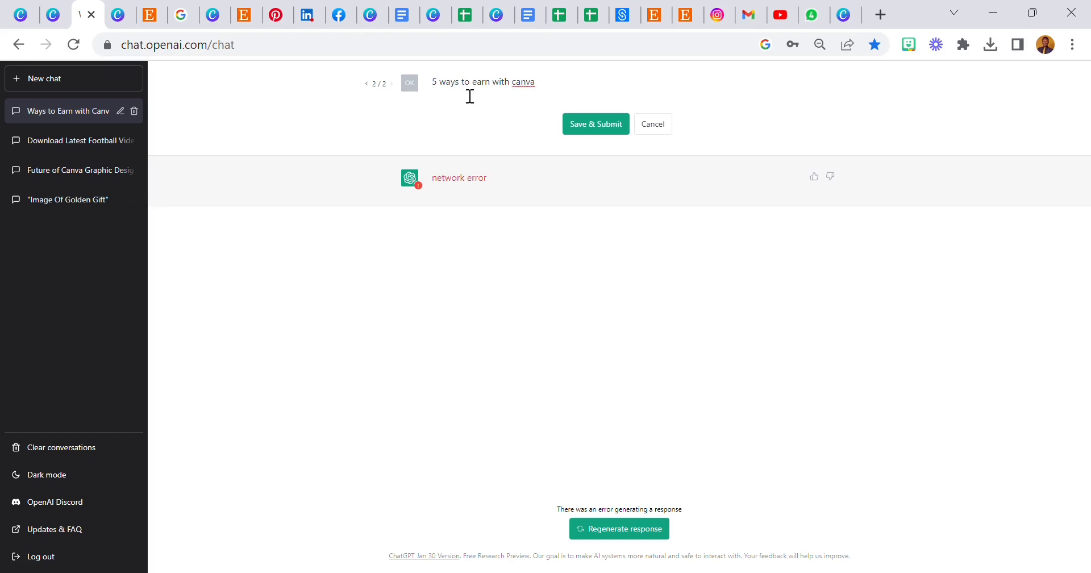
pyautogui.press('BackSpace')
pyautogui.click(584, 113)
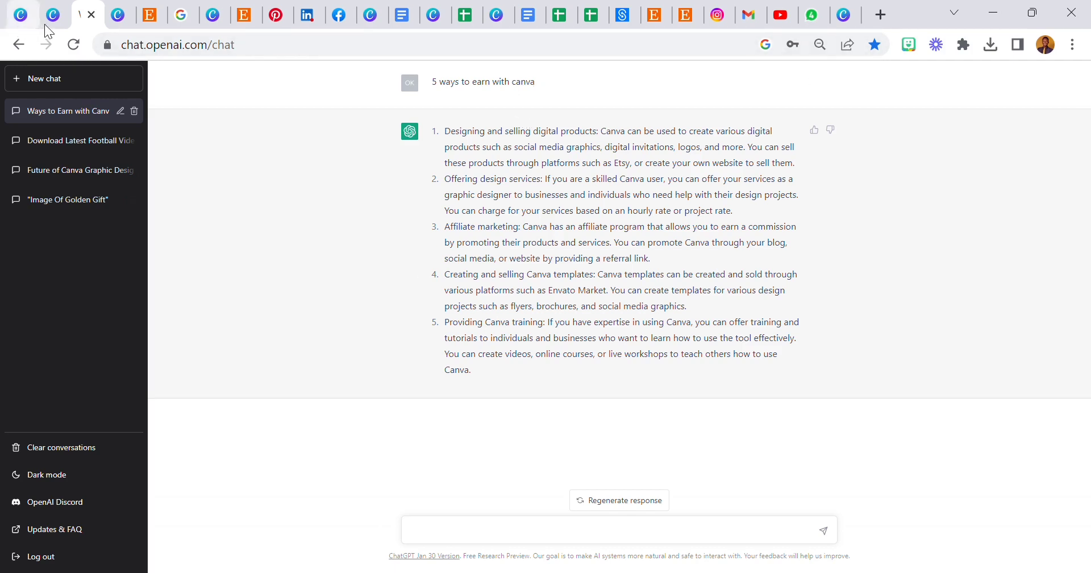
# Step: Return to Canva and create a blank Doc from the suggested design types on the home page
pyautogui.click(23, 15)
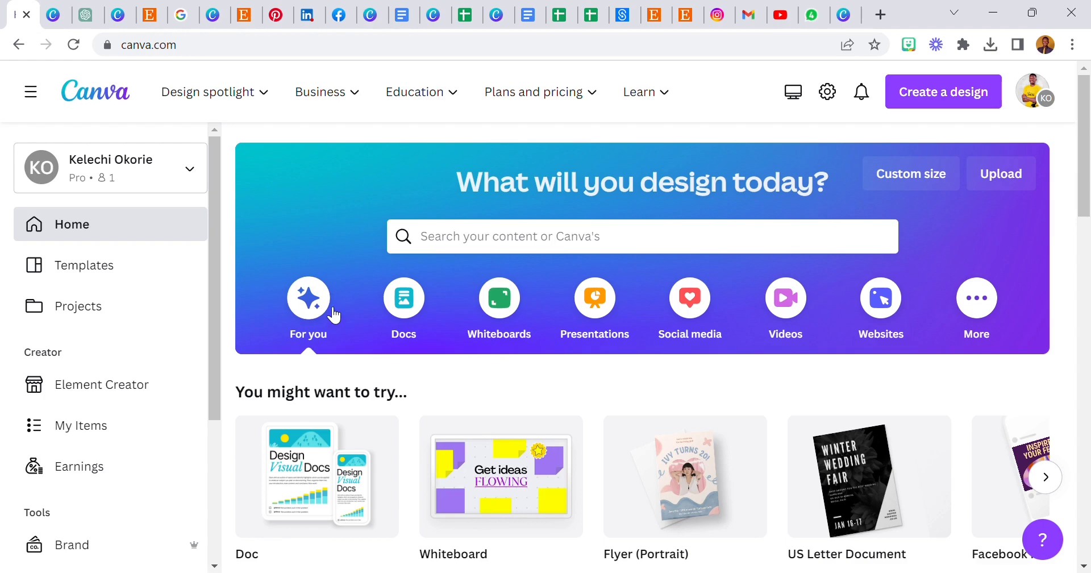
pyautogui.scroll(-3, 332, 311)
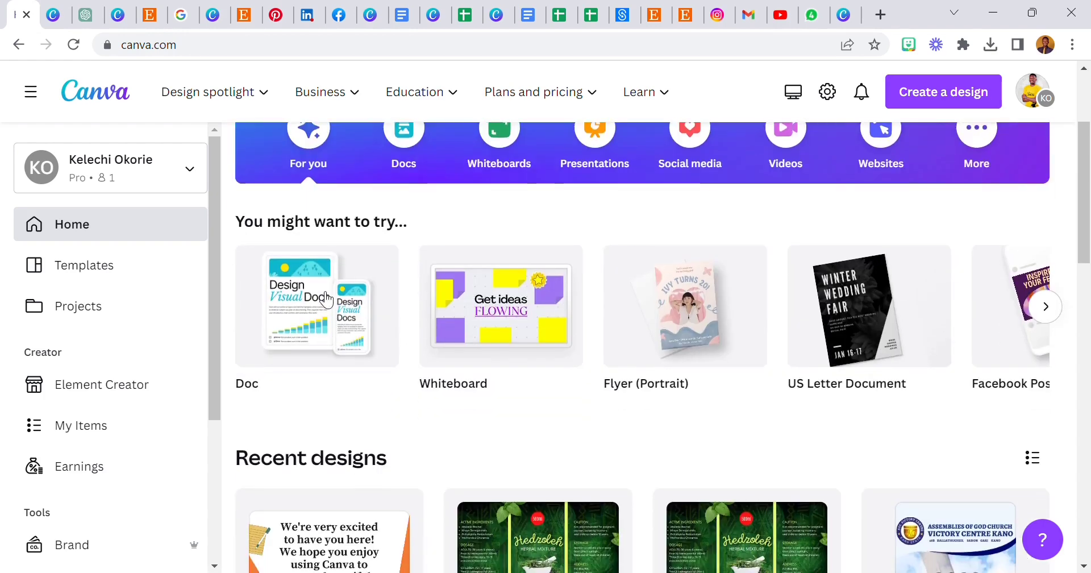
pyautogui.scroll(2, 323, 285)
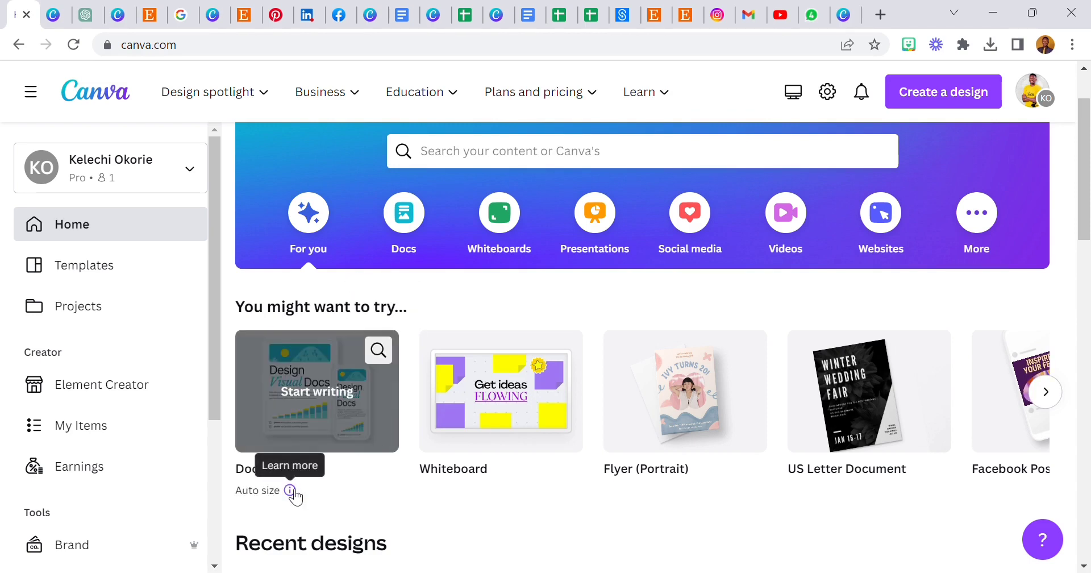
pyautogui.click(290, 490)
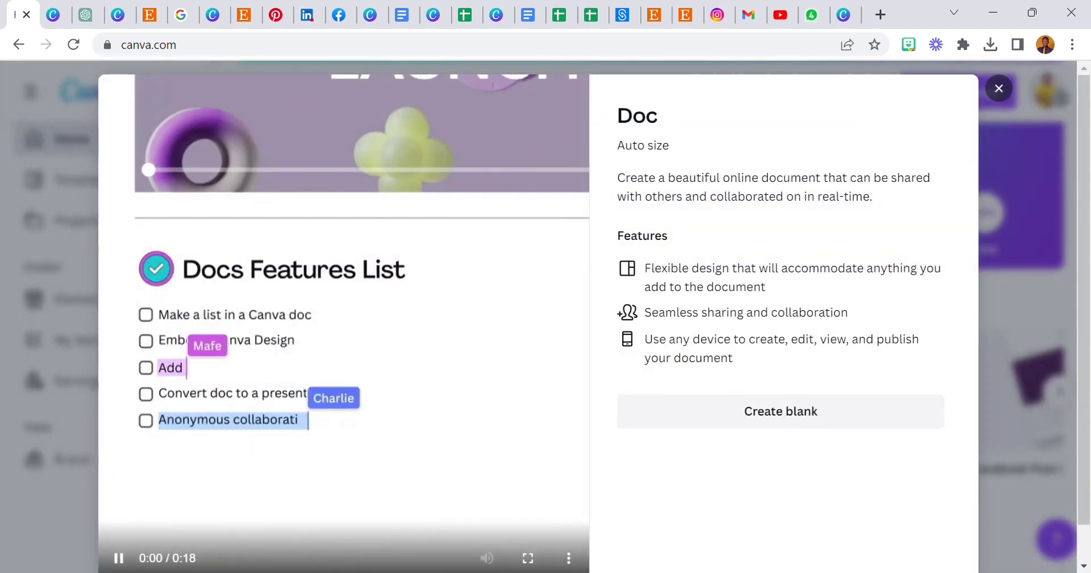
pyautogui.click(784, 415)
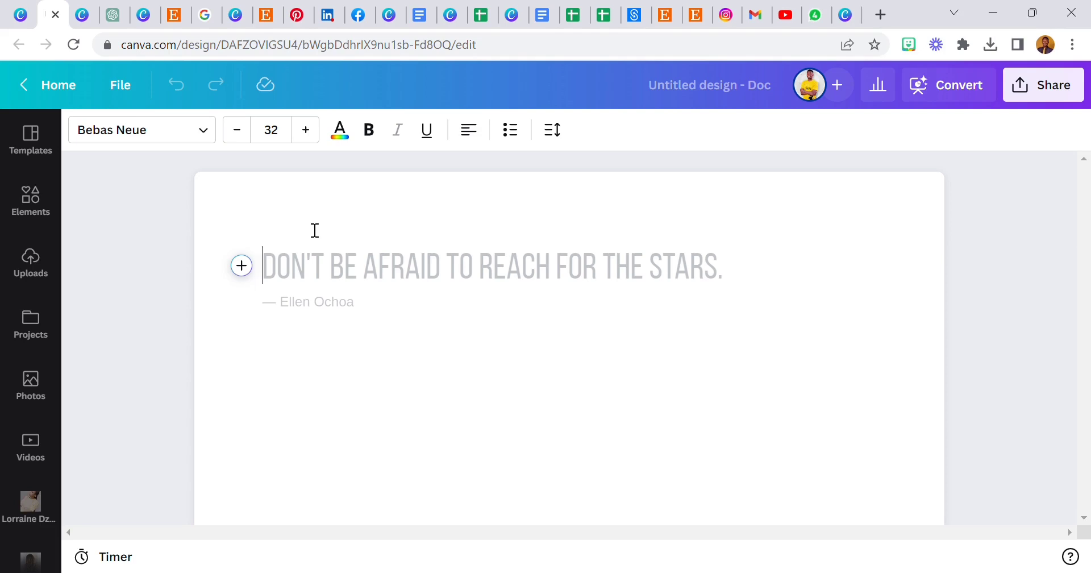
# Step: Examine the full list of content types that can be inserted into the blank document
pyautogui.click(248, 269)
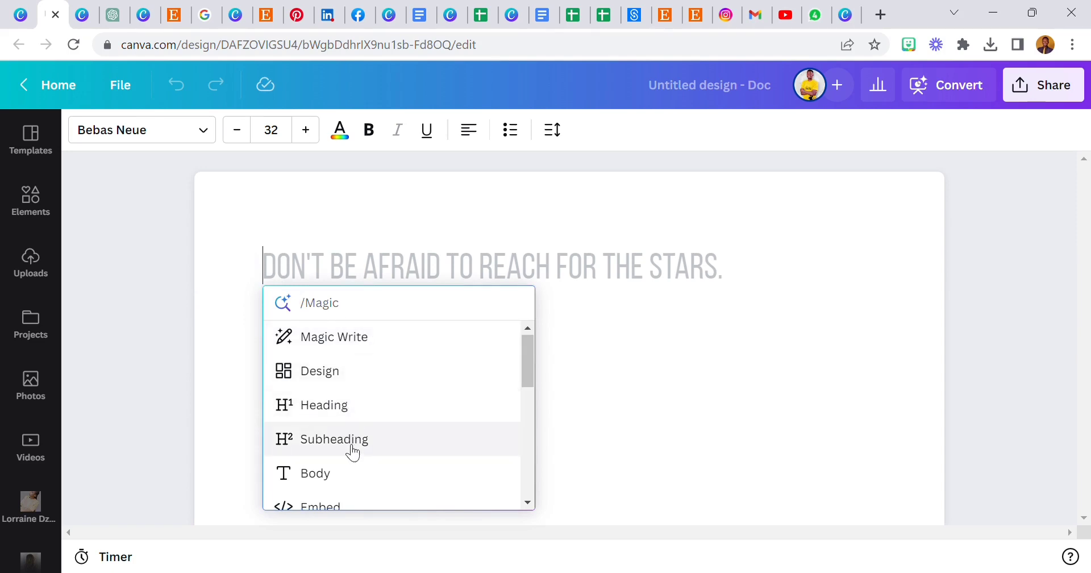
pyautogui.scroll(-3, 335, 403)
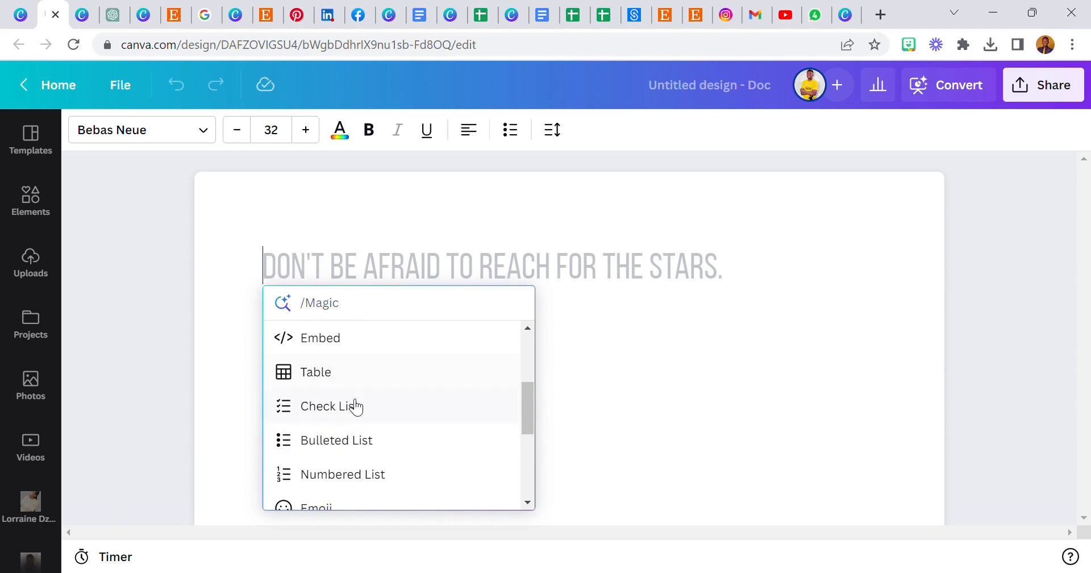
pyautogui.scroll(-3, 358, 429)
pyautogui.scroll(-1, 349, 412)
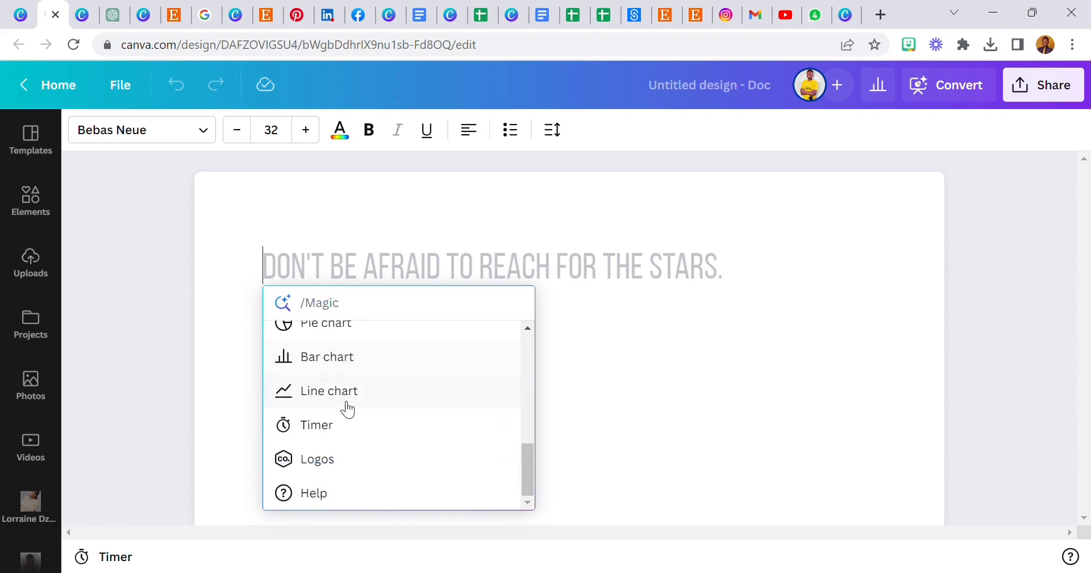
pyautogui.scroll(6, 344, 398)
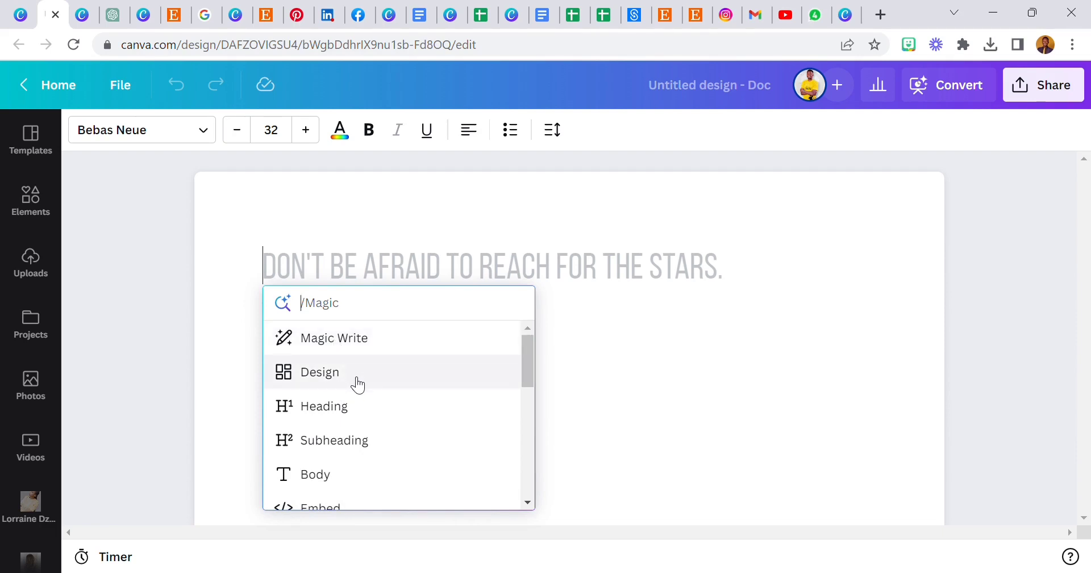
pyautogui.scroll(-1, 367, 397)
pyautogui.scroll(-5, 367, 365)
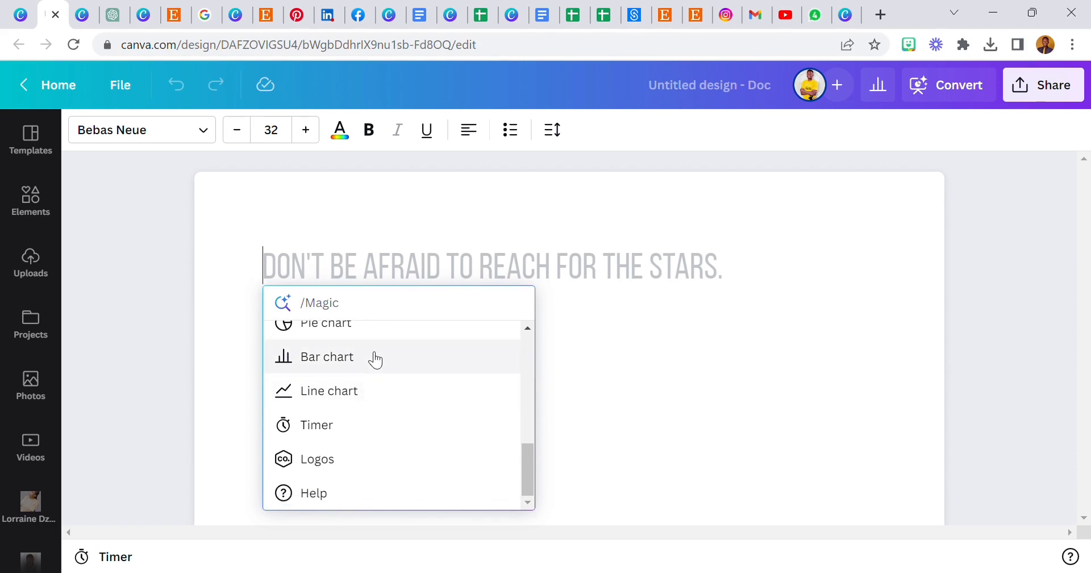
pyautogui.scroll(6, 375, 360)
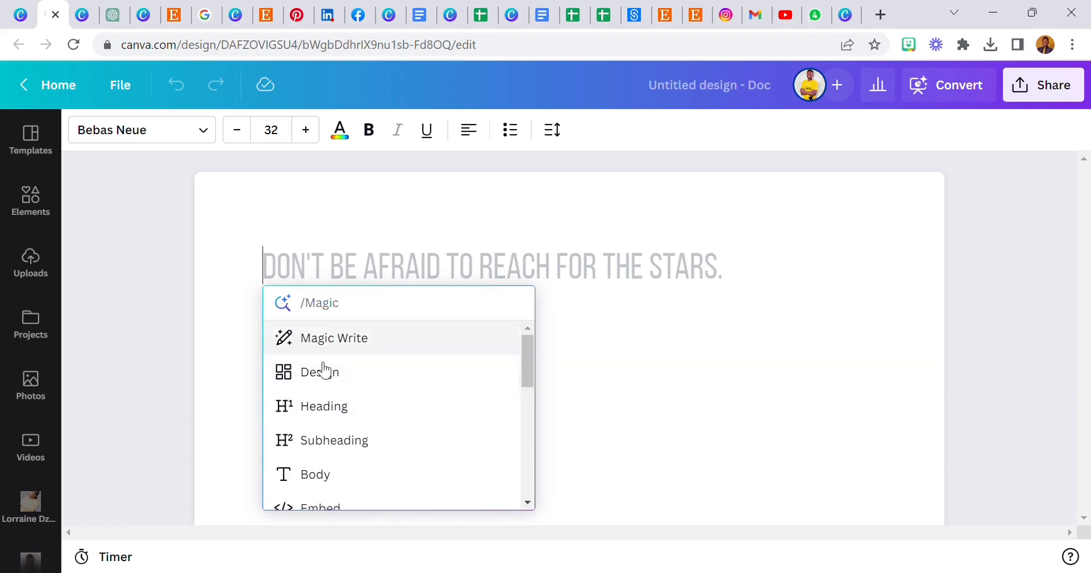
# Step: Generate text in the document with Magic Write from the prompt "5 ways you can earn with canva"
pyautogui.click(347, 348)
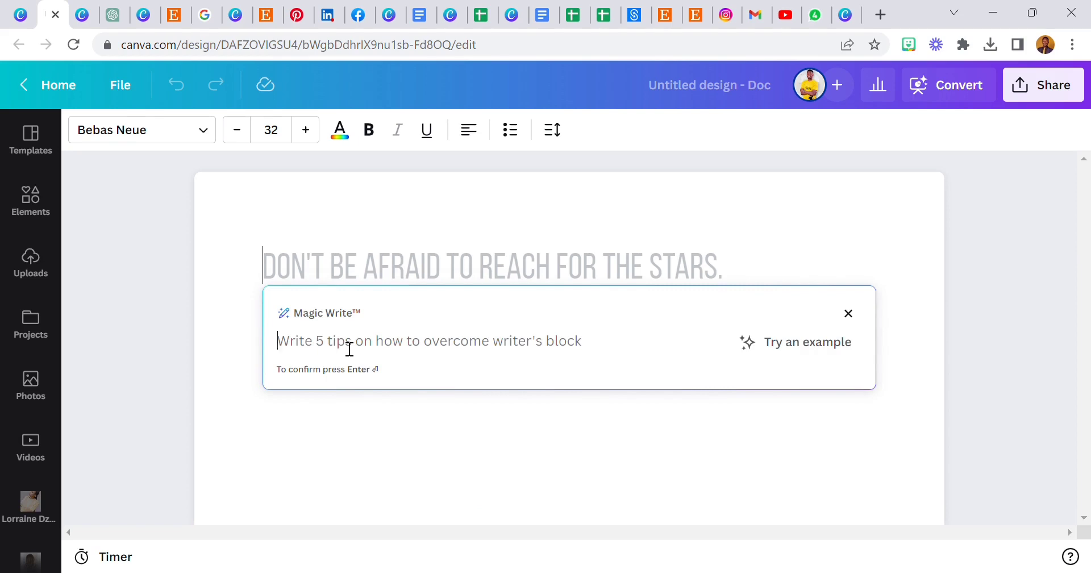
pyautogui.write('5 ways')
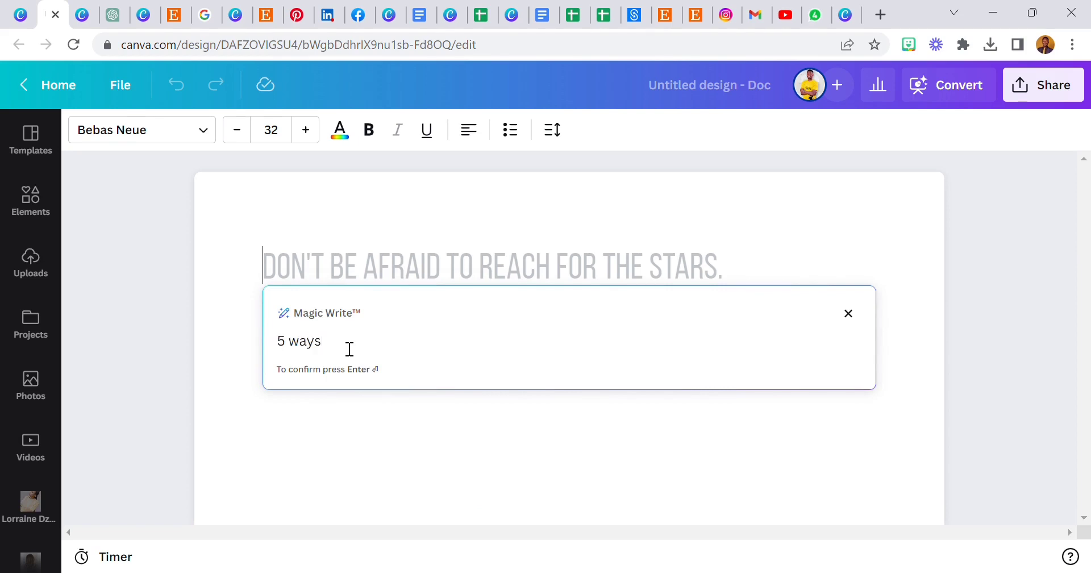
pyautogui.write(' you can earn with canva')
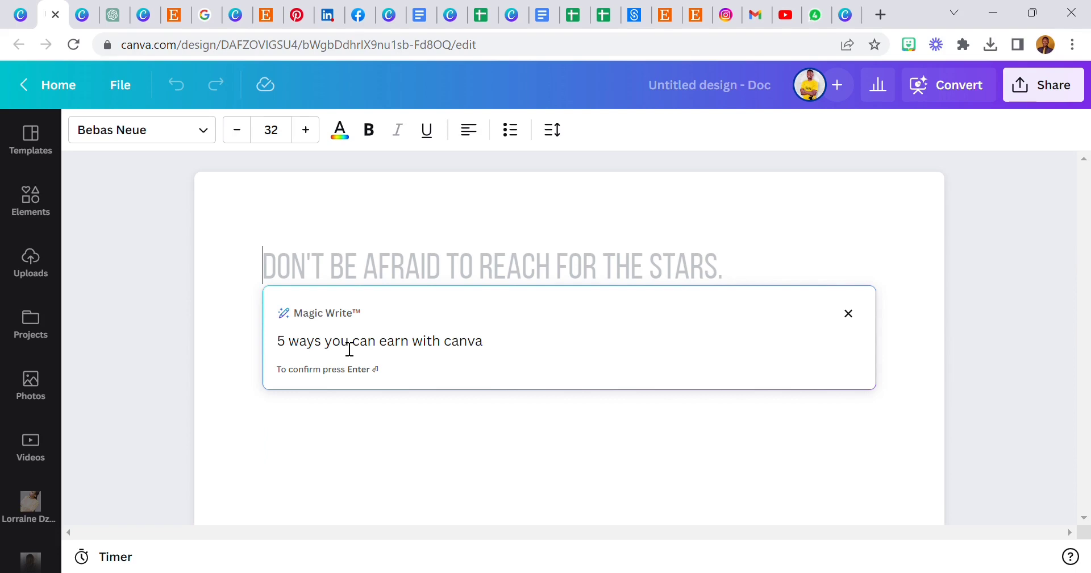
pyautogui.press('Return')
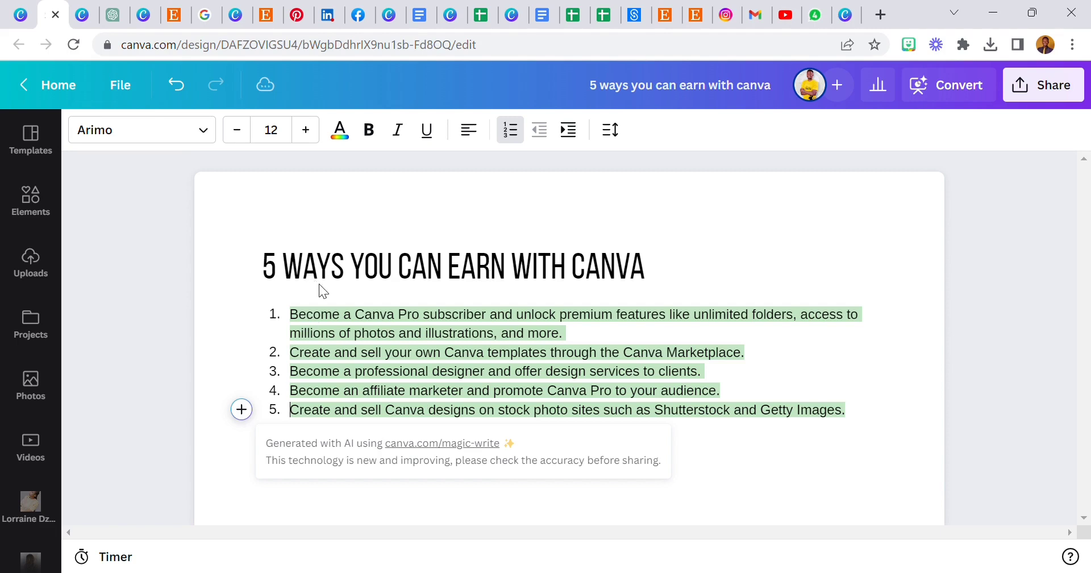
pyautogui.click(139, 129)
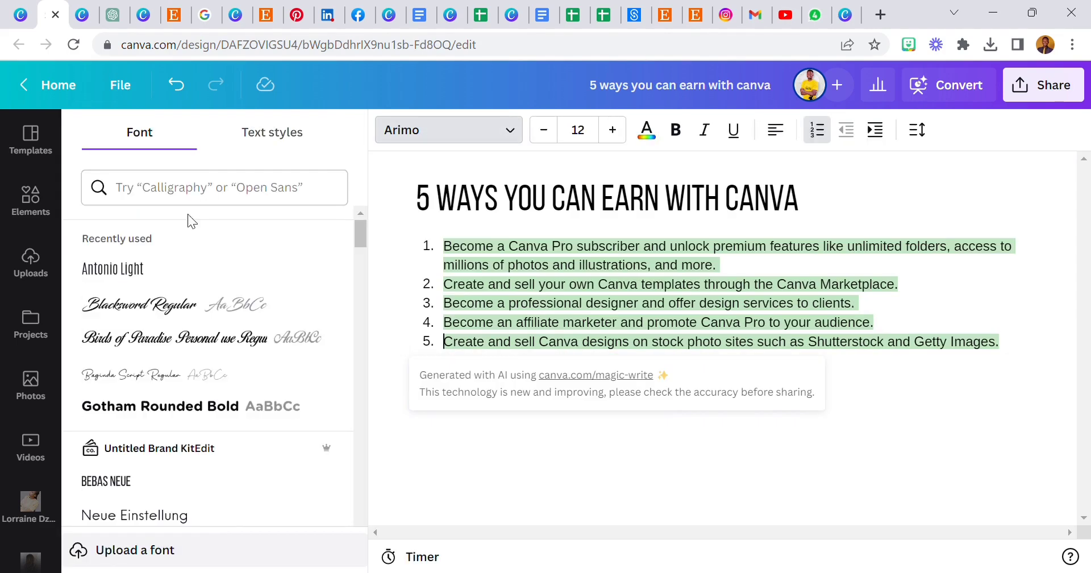
pyautogui.scroll(-2, 151, 265)
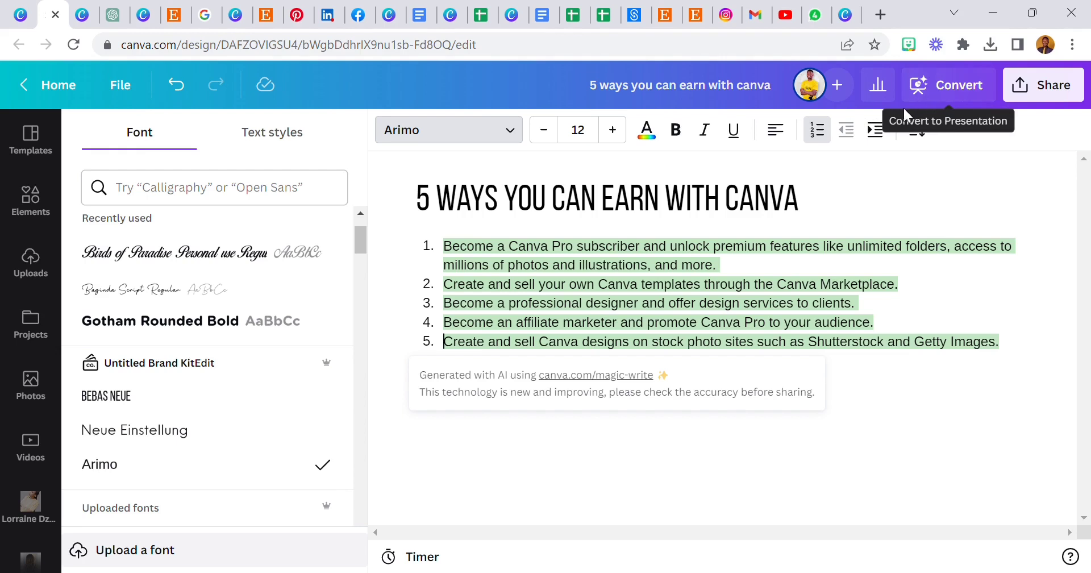
# Step: Start converting the document to a presentation and preview the slides of the blue design
pyautogui.click(960, 99)
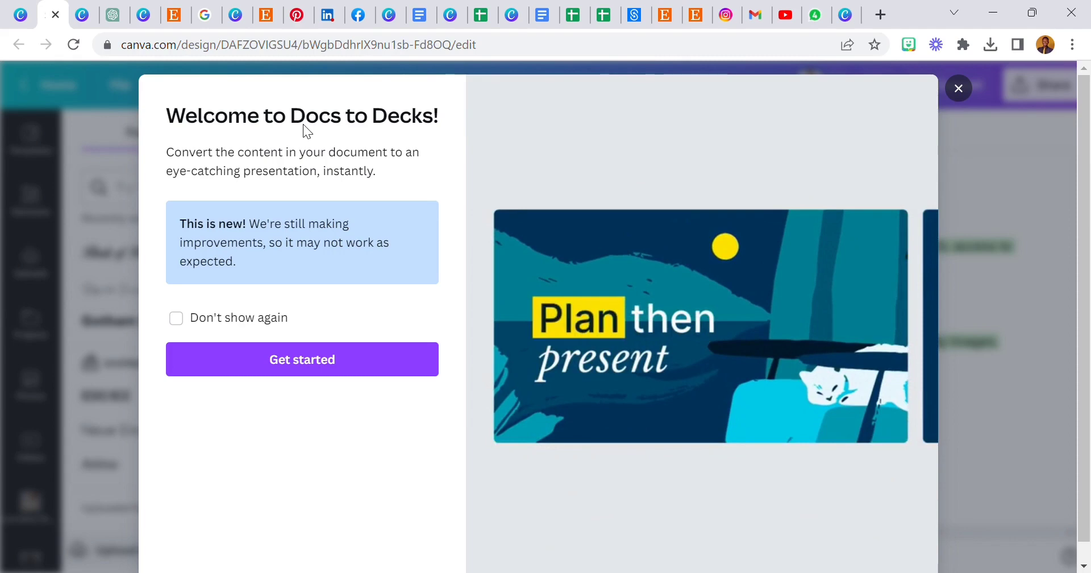
pyautogui.click(317, 360)
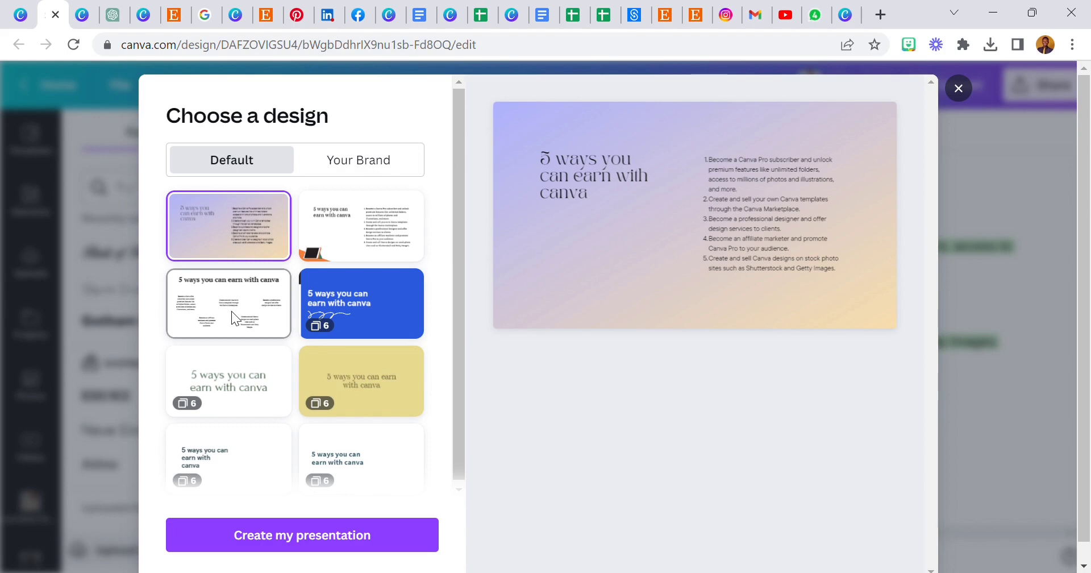
pyautogui.click(348, 302)
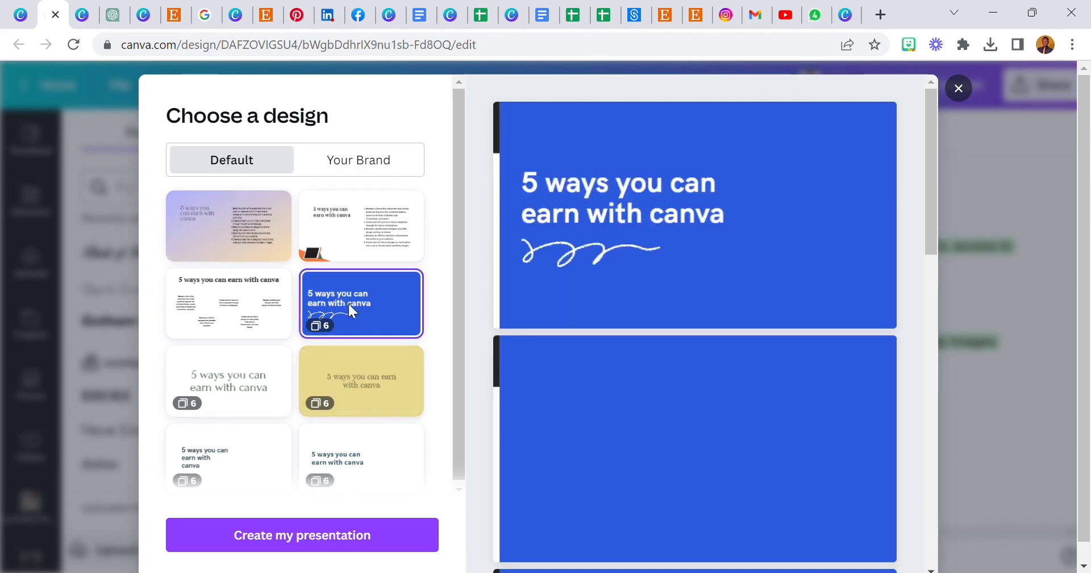
pyautogui.scroll(-1, 627, 288)
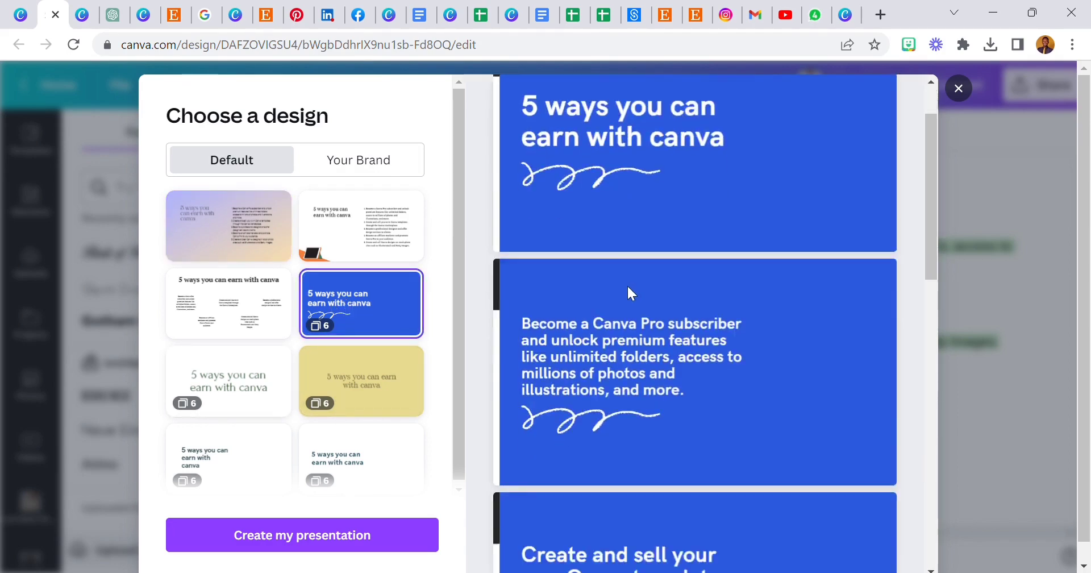
pyautogui.scroll(-5, 629, 293)
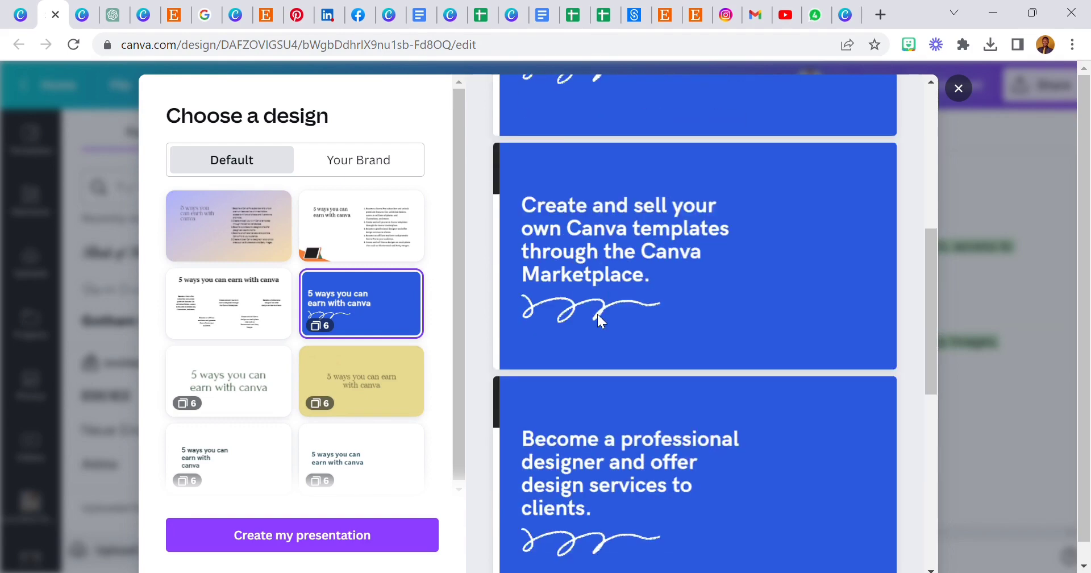
pyautogui.scroll(5, 598, 314)
pyautogui.scroll(-6, 614, 305)
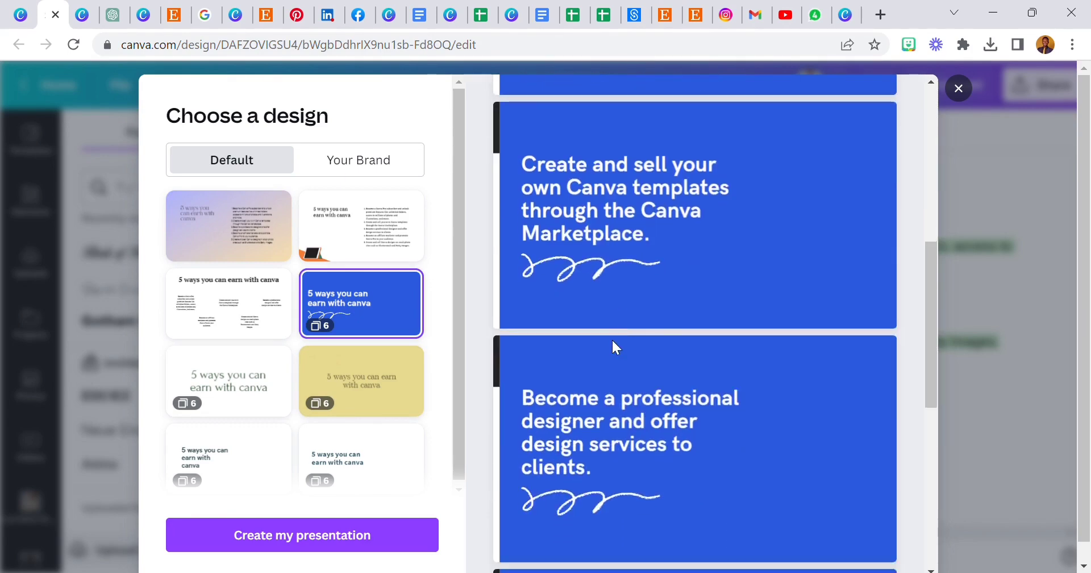
pyautogui.scroll(-6, 613, 341)
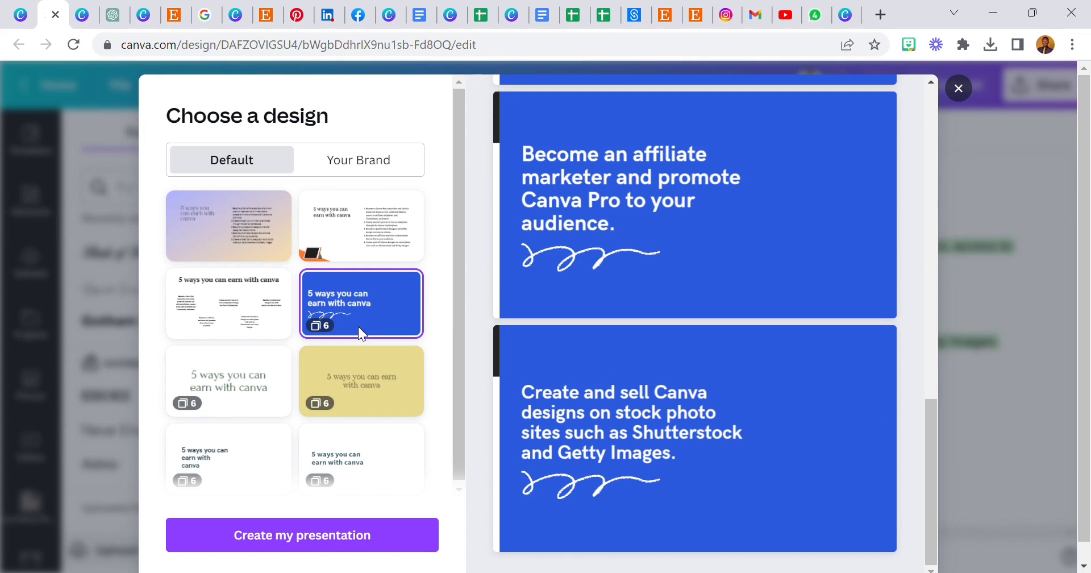
# Step: Preview the slides of the white design with centred serif text and of the yellow design
pyautogui.click(242, 370)
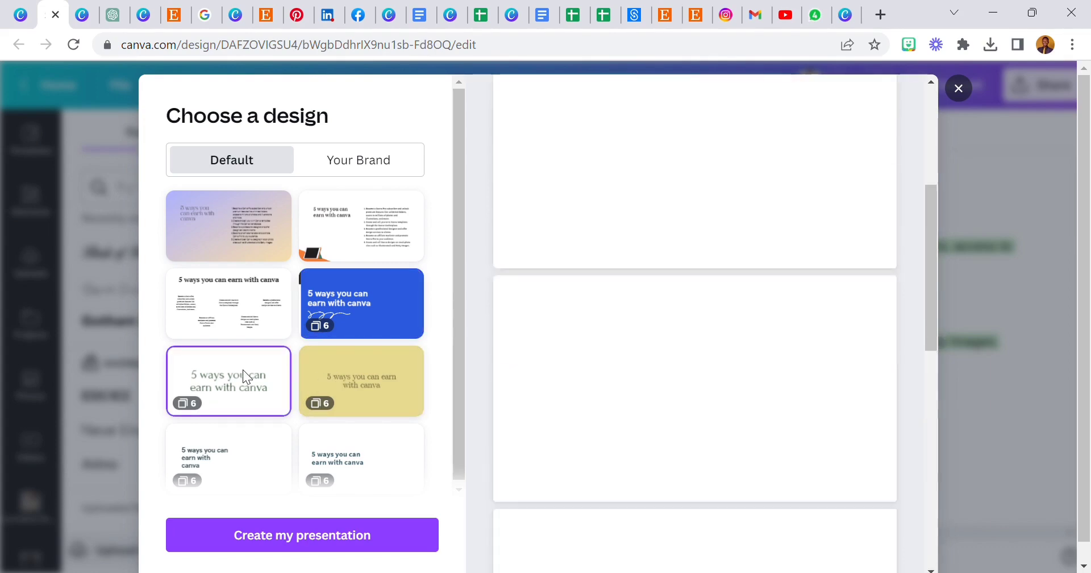
pyautogui.scroll(-9, 600, 336)
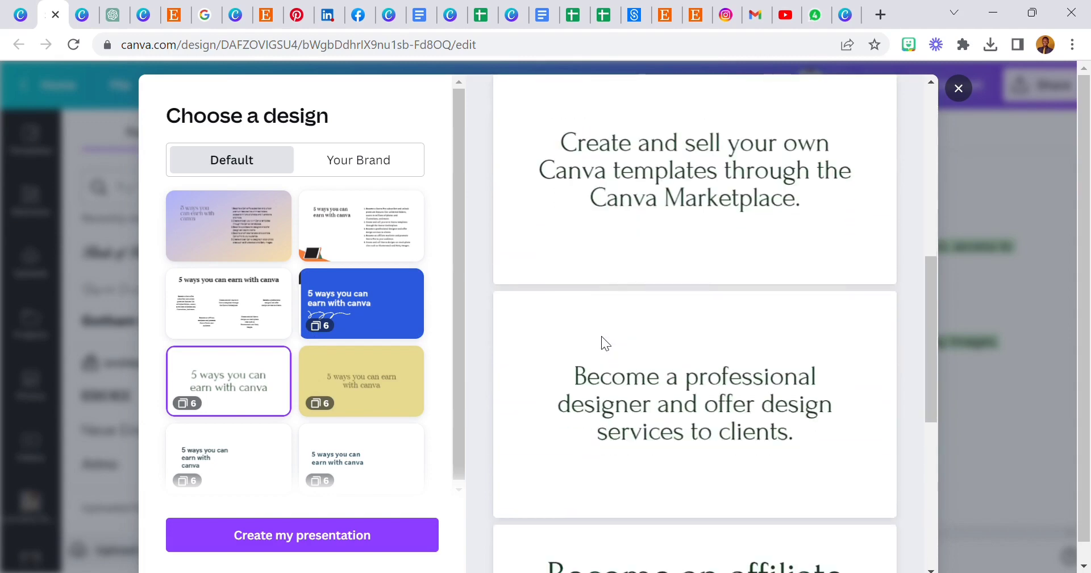
pyautogui.scroll(-3, 615, 366)
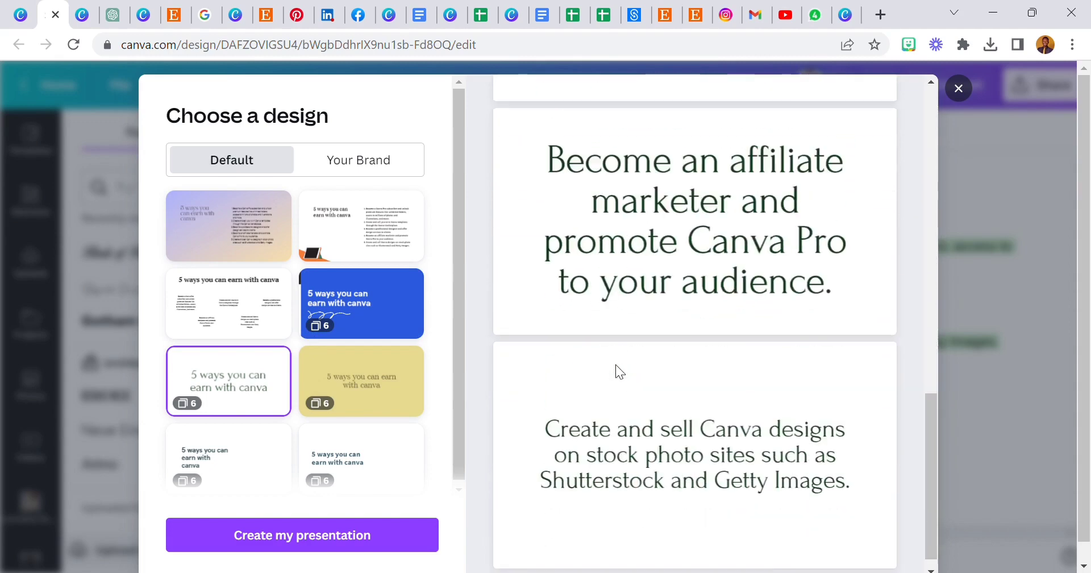
pyautogui.scroll(12, 615, 366)
pyautogui.click(359, 387)
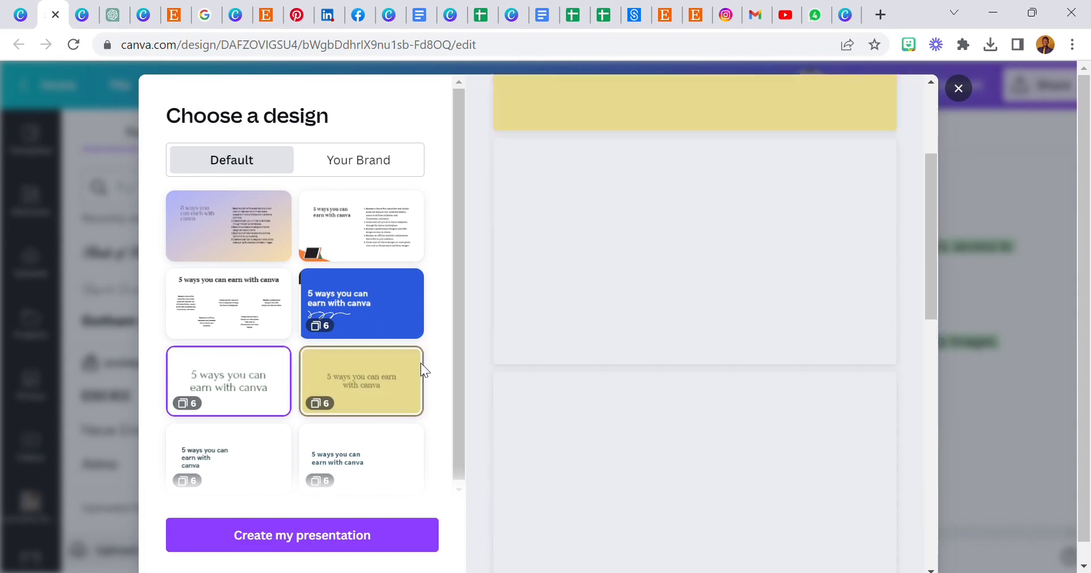
pyautogui.scroll(-4, 662, 349)
pyautogui.scroll(-5, 662, 349)
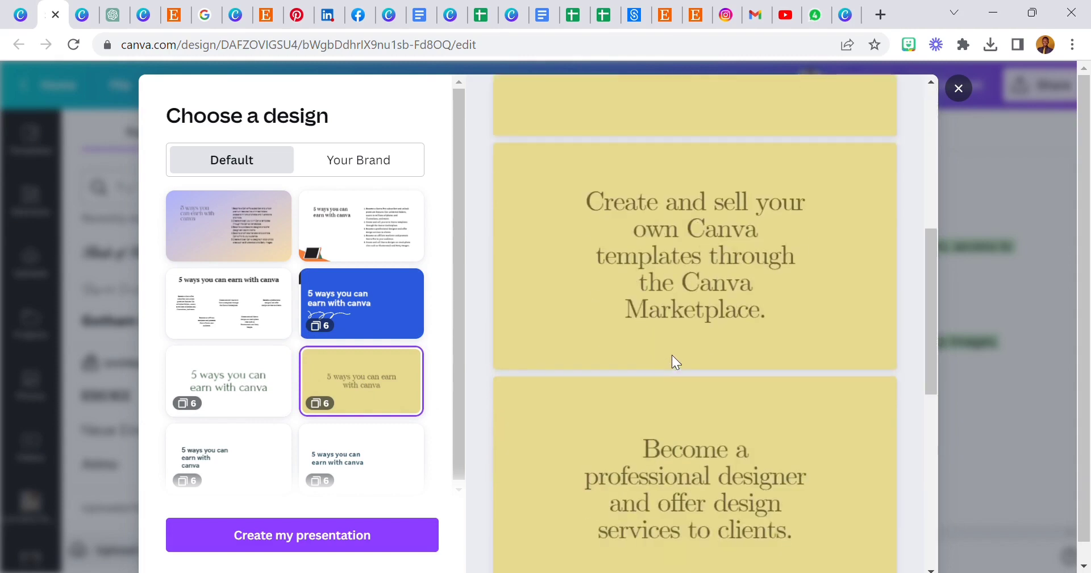
# Step: Preview the two white presentation designs with left-aligned sans-serif text
pyautogui.click(241, 469)
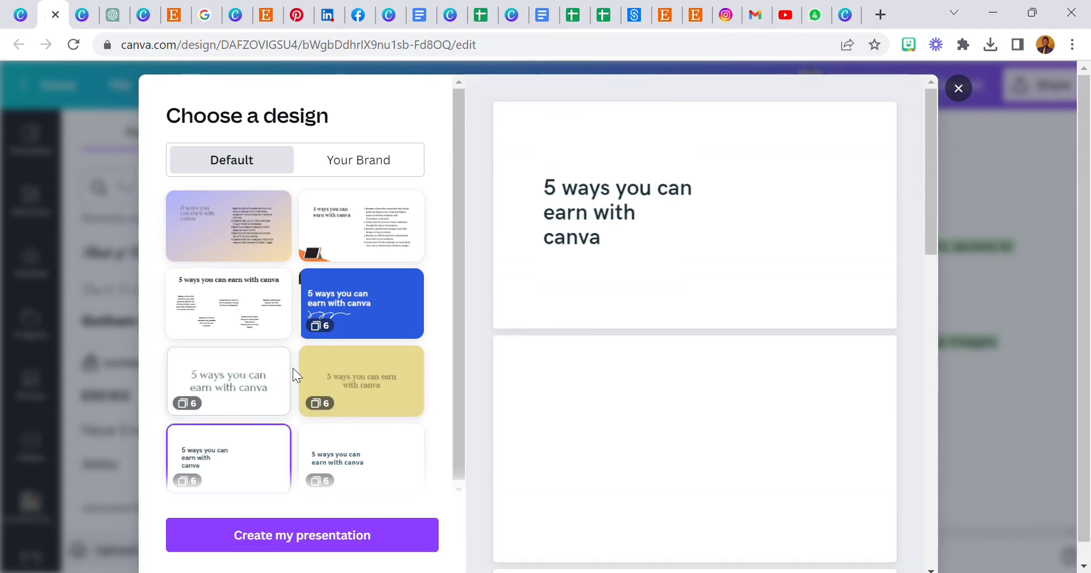
pyautogui.scroll(-3, 636, 426)
pyautogui.scroll(-4, 644, 438)
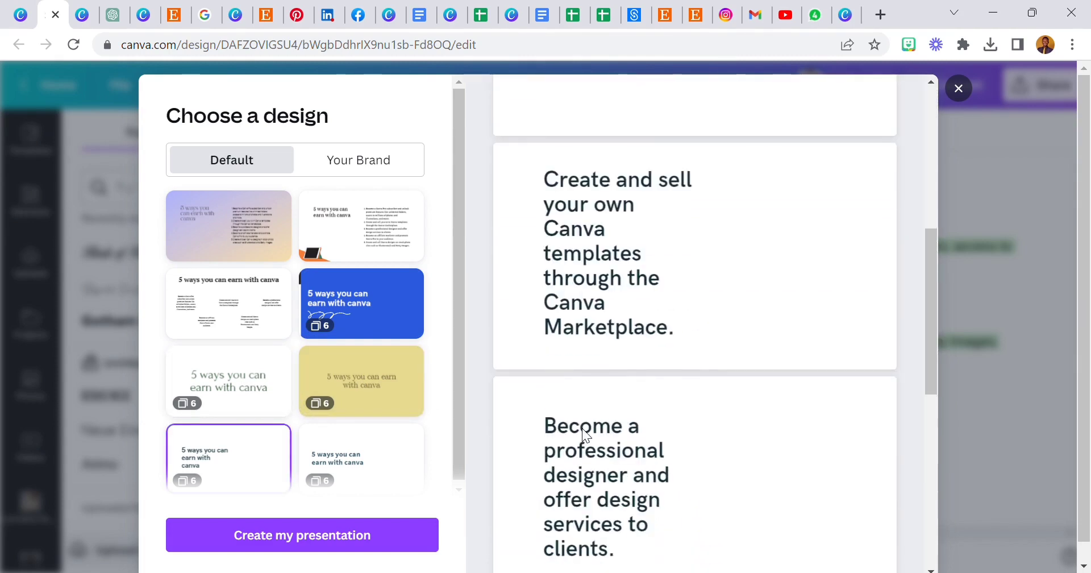
pyautogui.click(373, 443)
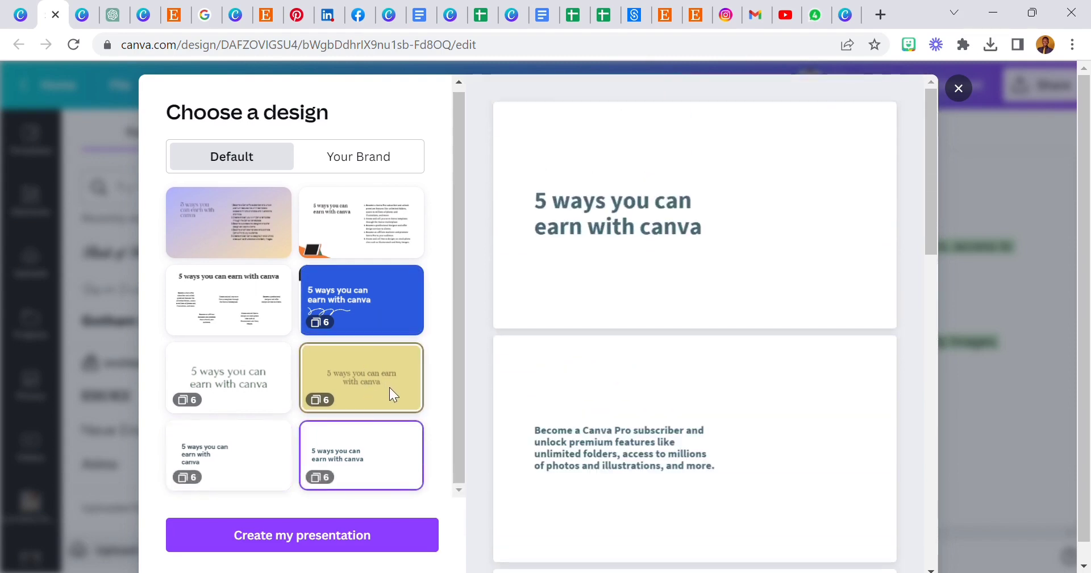
# Step: Compare the blue, white centred-serif and muted yellow designs again, and choose the blue design for the presentation
pyautogui.scroll(-1, 390, 387)
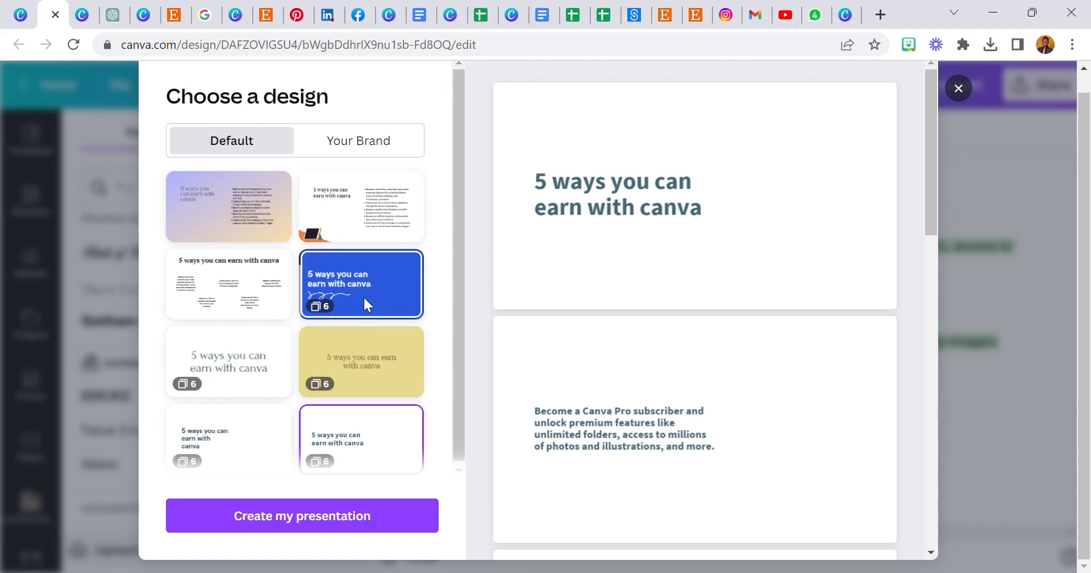
pyautogui.click(363, 295)
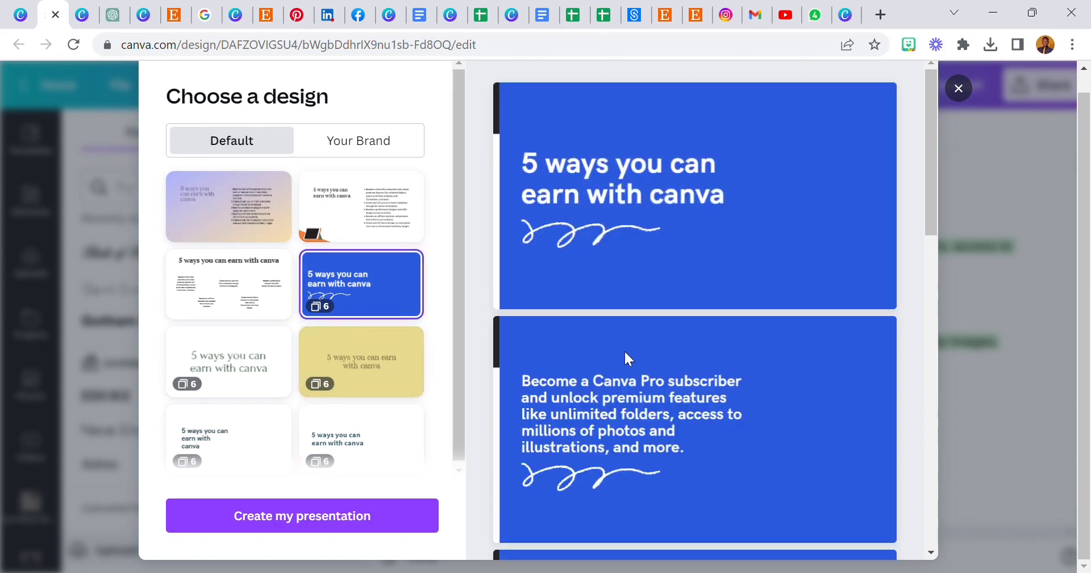
pyautogui.click(232, 381)
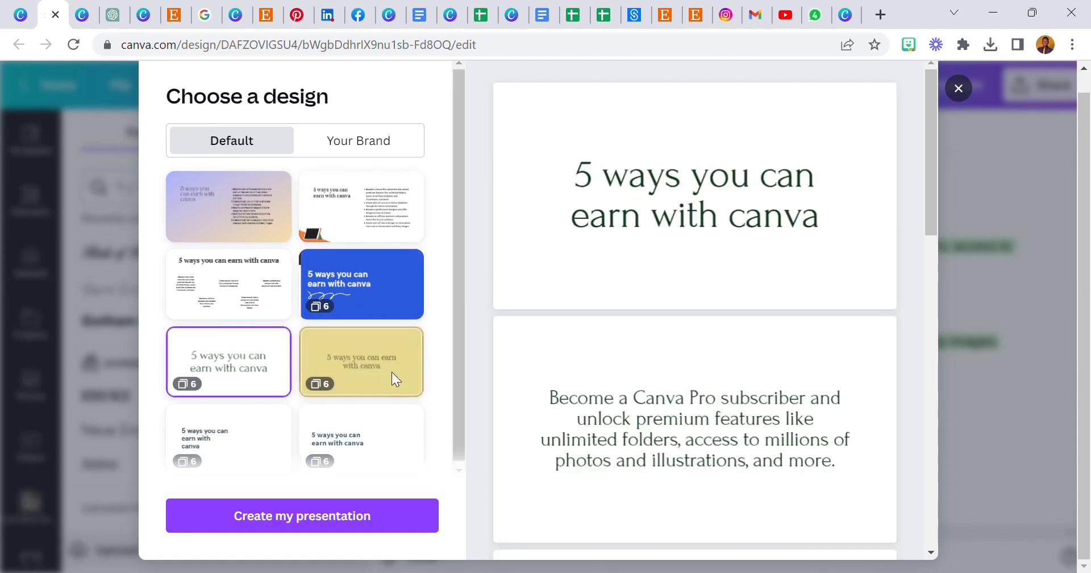
pyautogui.scroll(-1, 374, 425)
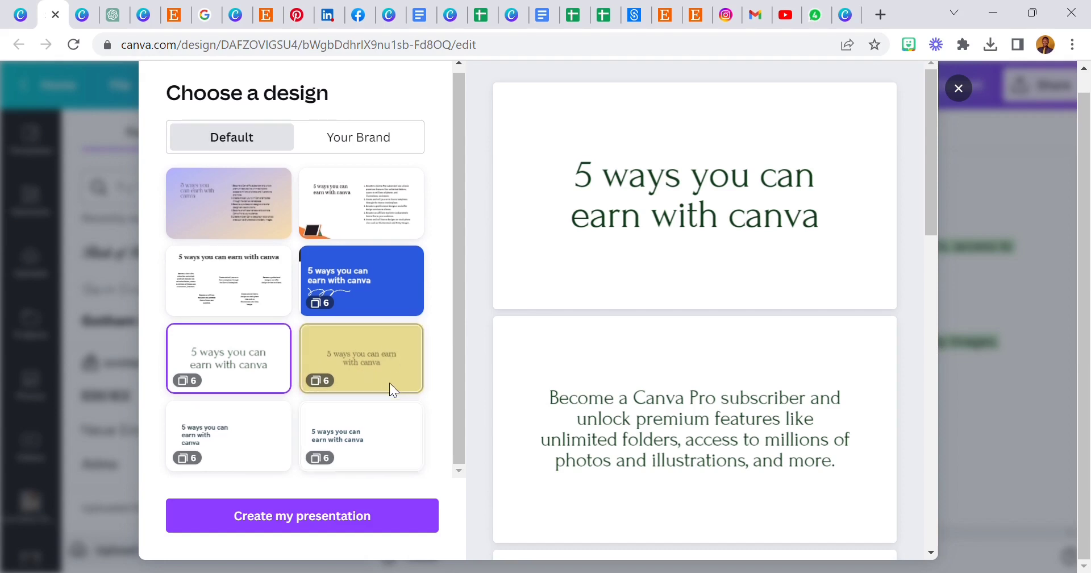
pyautogui.click(382, 355)
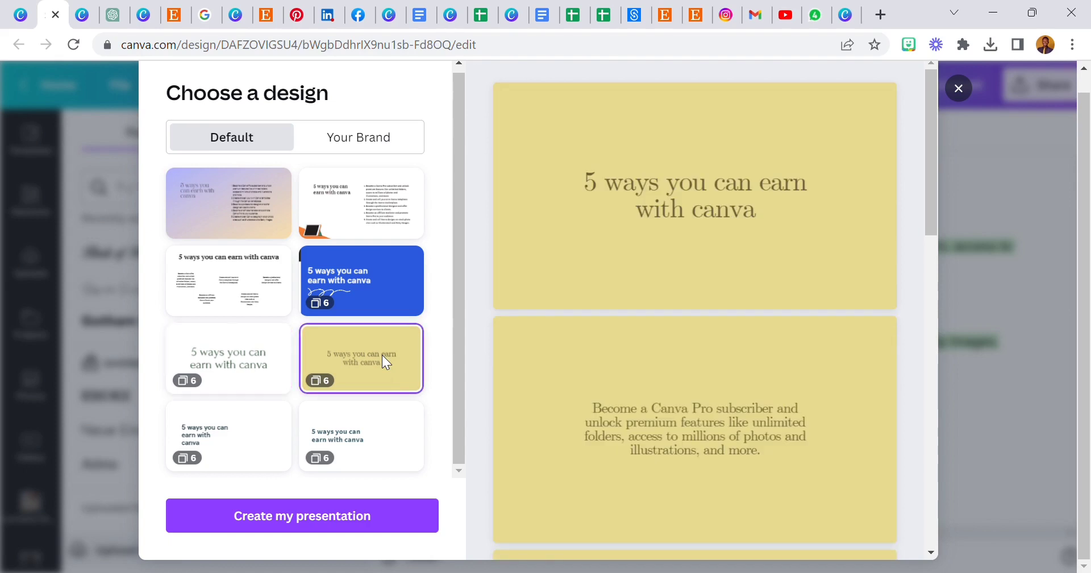
pyautogui.click(381, 291)
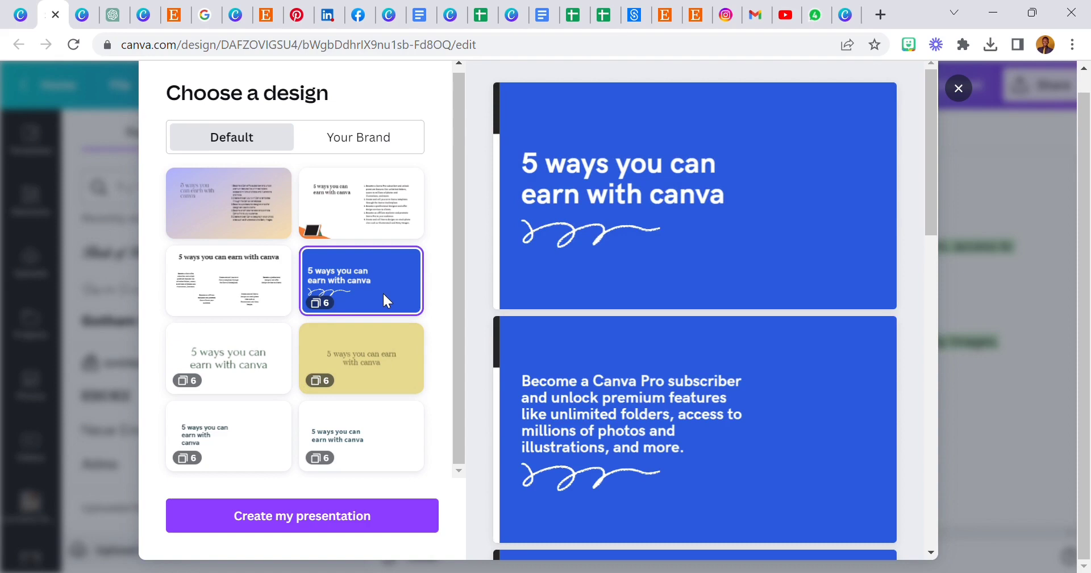
# Step: Preview the brand kit version of the chosen design, and create the presentation with the default blue version
pyautogui.click(356, 141)
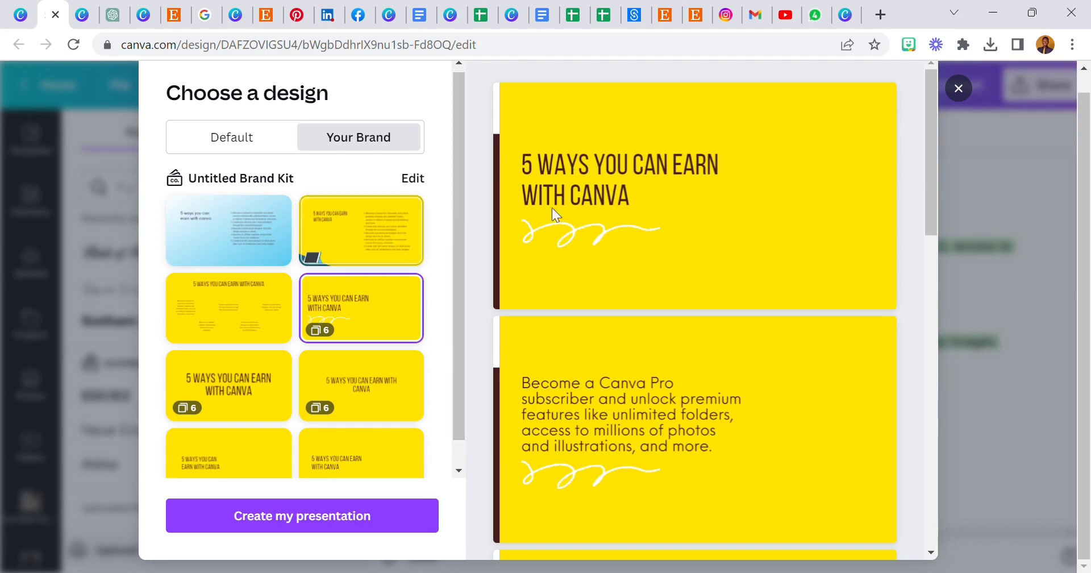
pyautogui.scroll(-8, 703, 251)
pyautogui.scroll(-8, 716, 263)
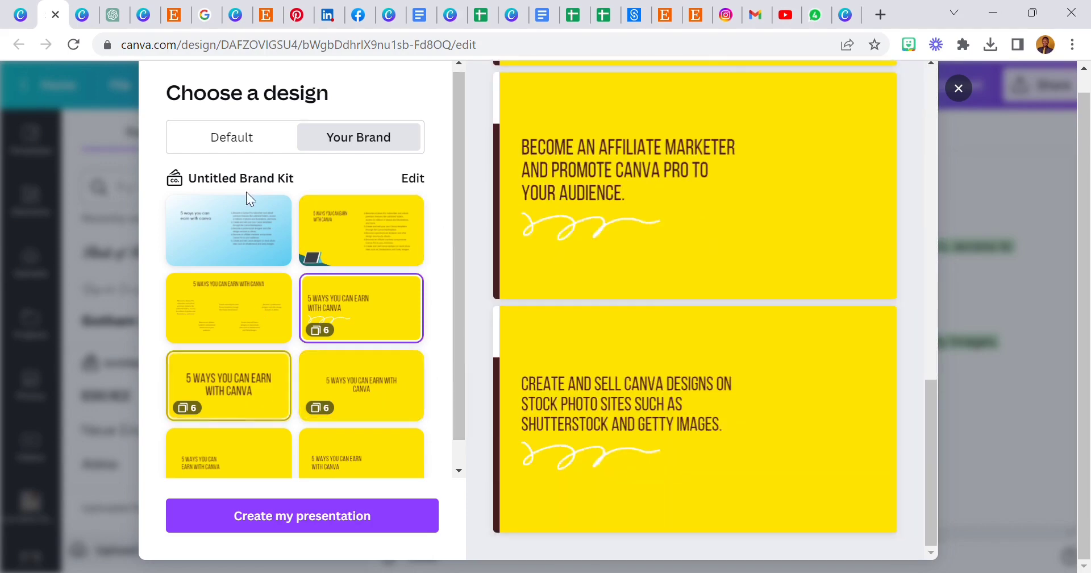
pyautogui.click(245, 146)
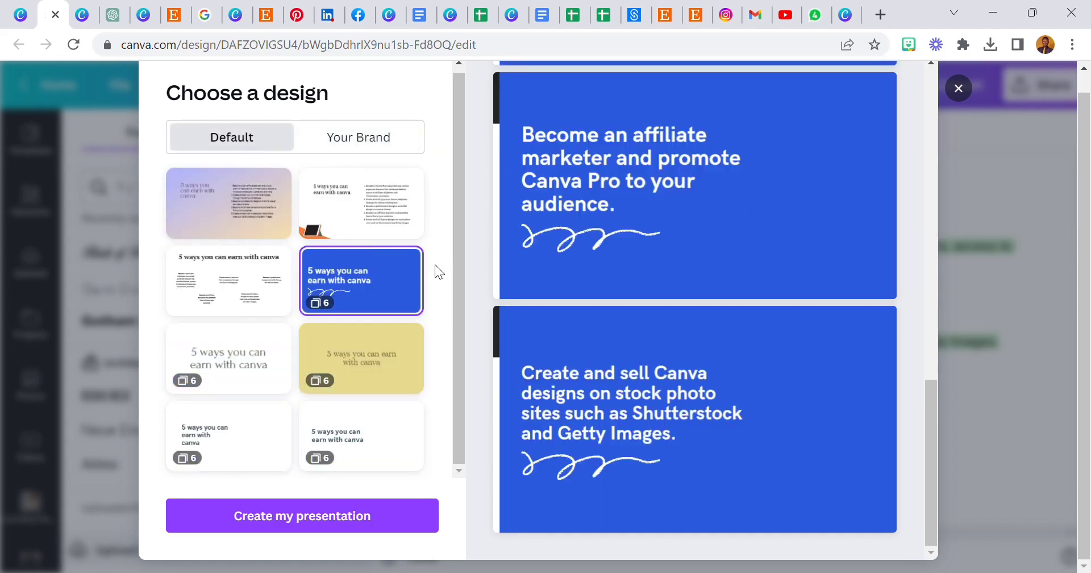
pyautogui.click(317, 514)
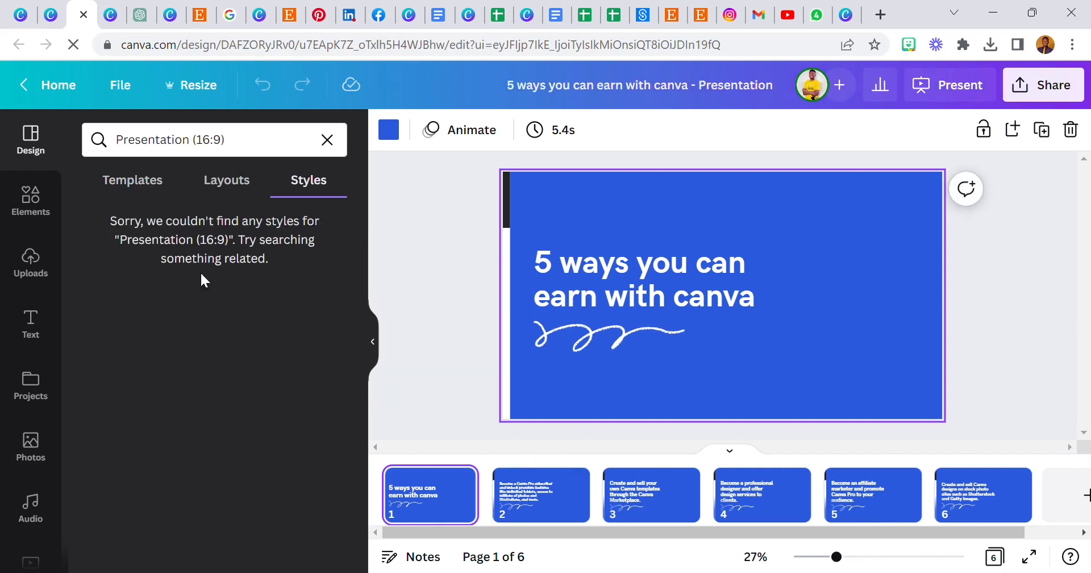
# Step: Look through slides 1 to 5 of the new presentation
pyautogui.click(827, 287)
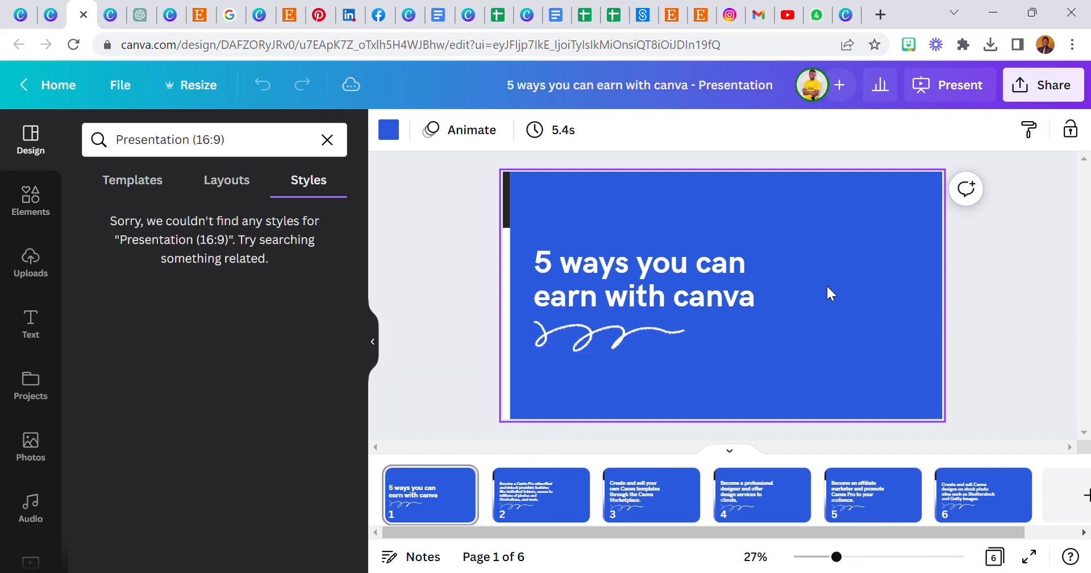
pyautogui.click(559, 513)
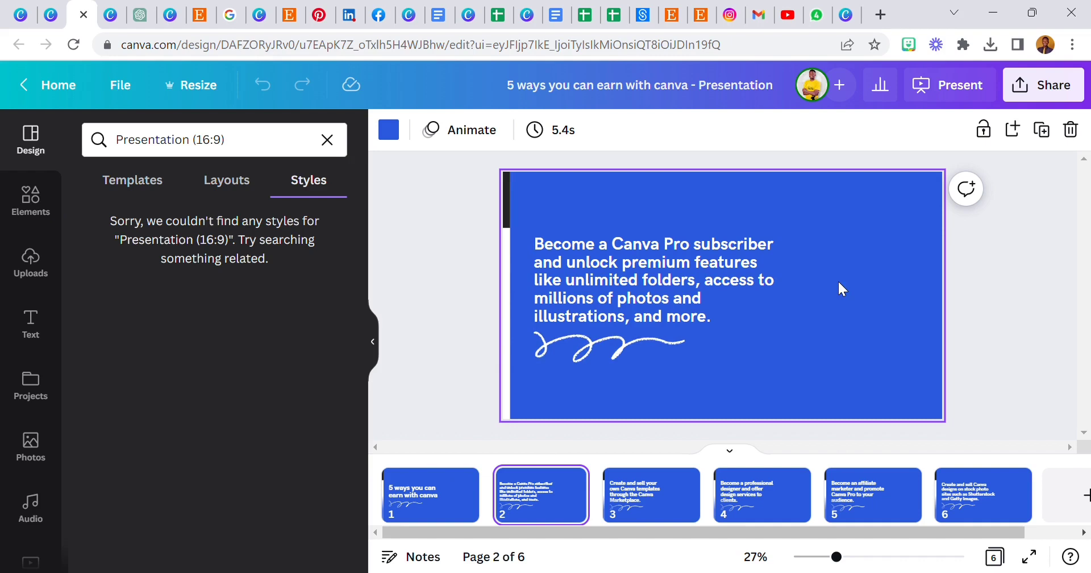
pyautogui.click(650, 504)
pyautogui.click(792, 503)
pyautogui.click(885, 504)
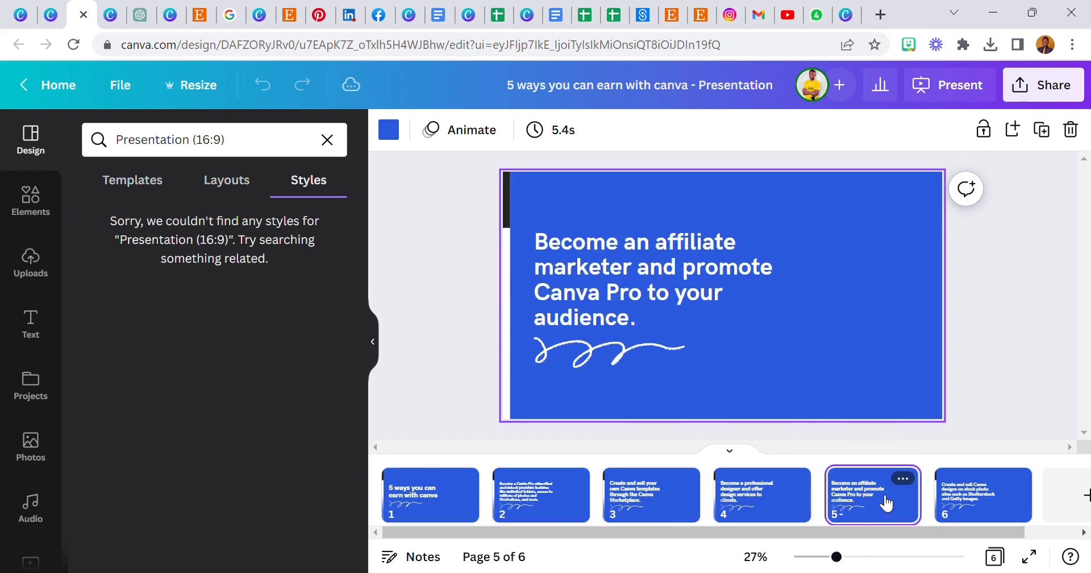
# Step: Browse the available elements, including graphics, tables and photos, with slide 2 open
pyautogui.click(31, 199)
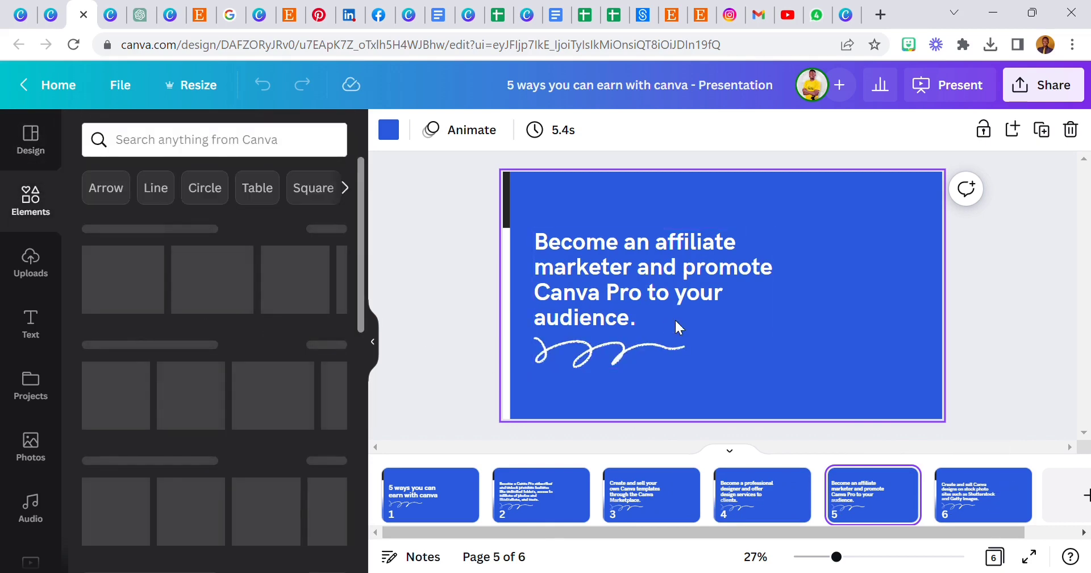
pyautogui.click(547, 491)
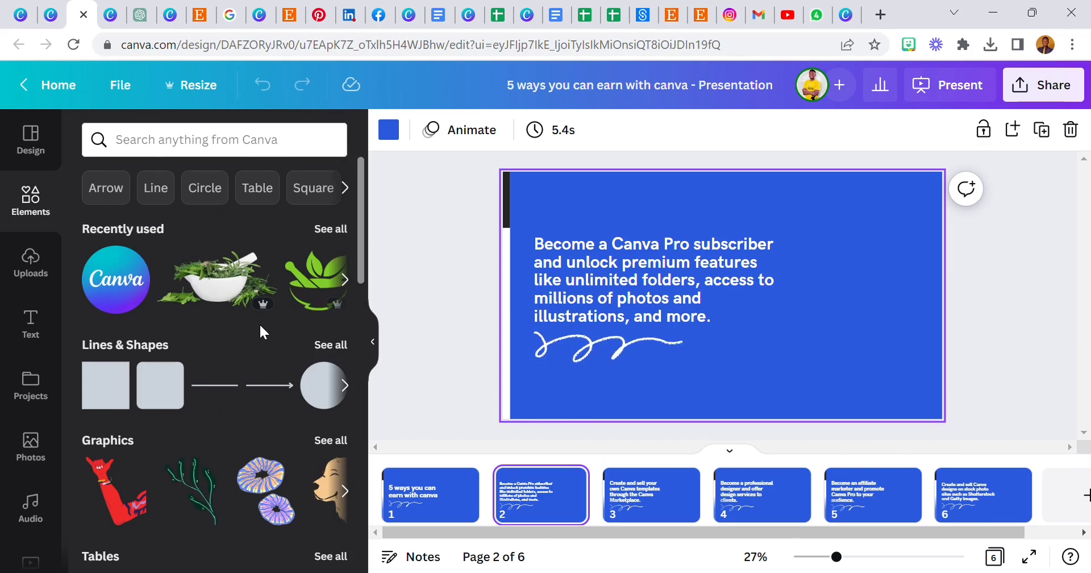
pyautogui.scroll(-5, 260, 323)
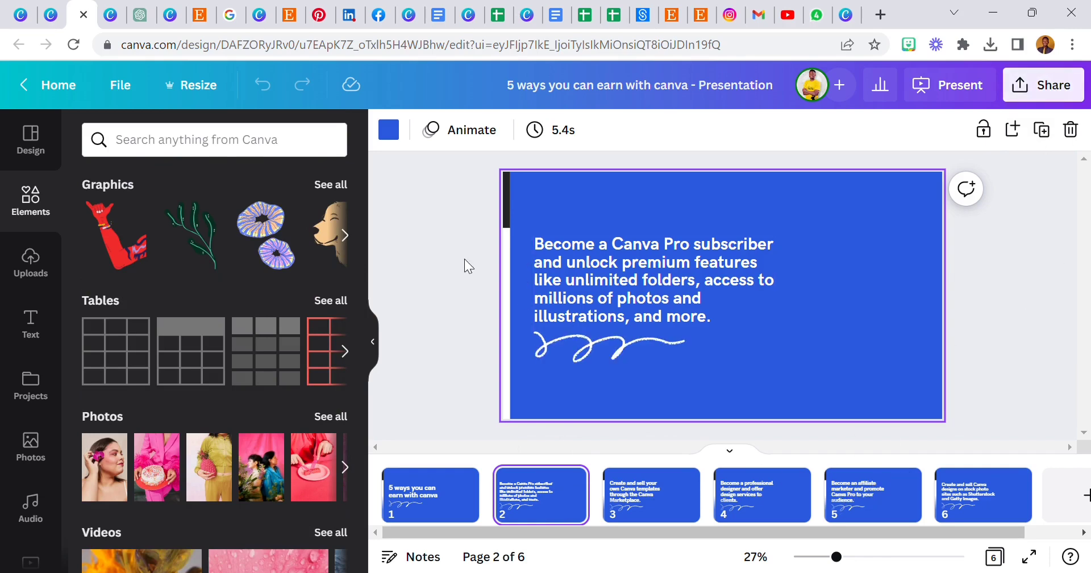
# Step: Return to the "5 ways you can earn with canva" document, leaving the design chooser and the font list
pyautogui.click(50, 14)
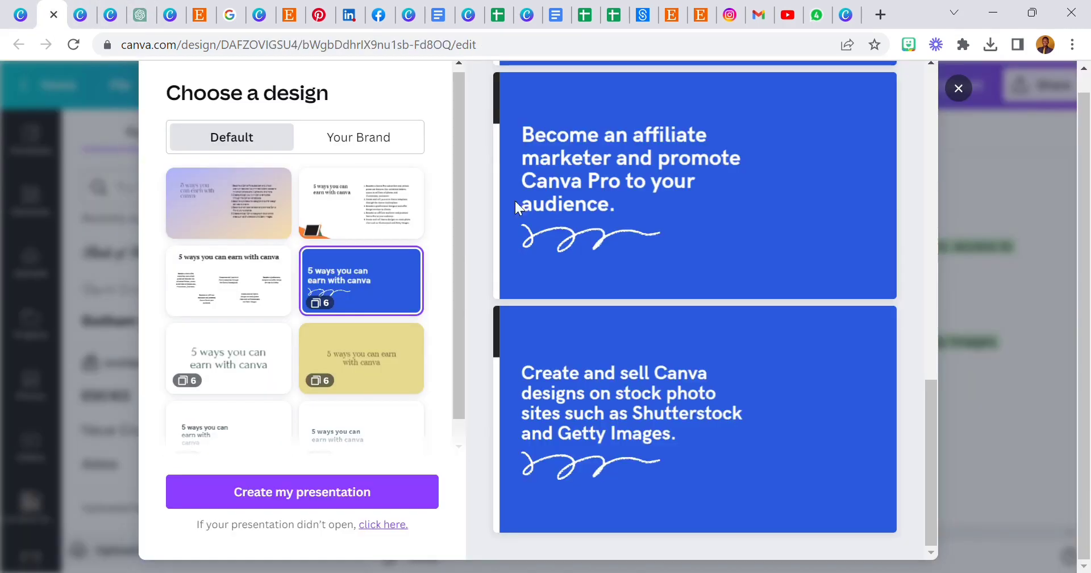
pyautogui.click(1024, 159)
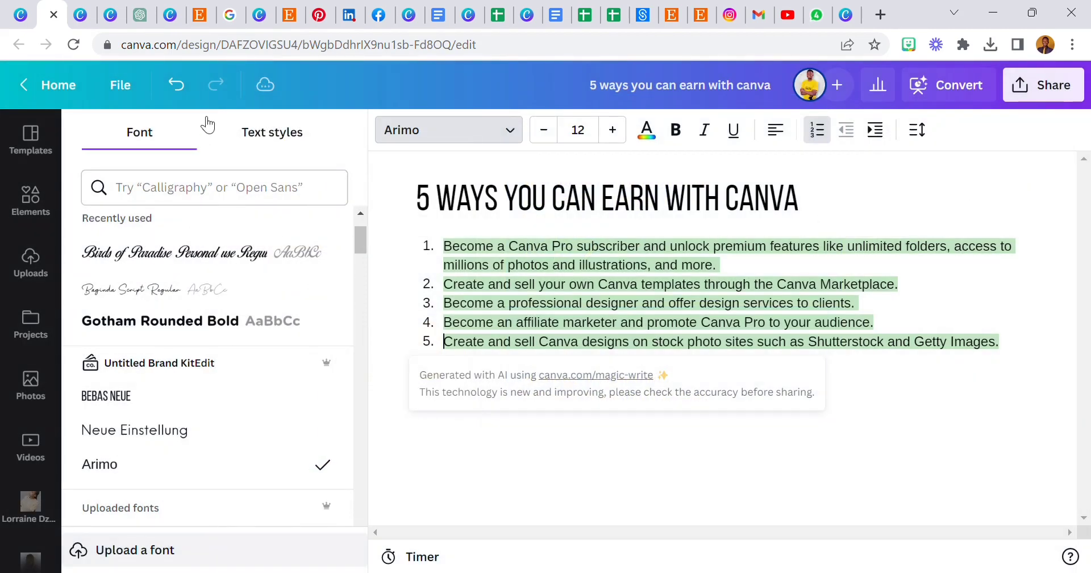
pyautogui.click(380, 345)
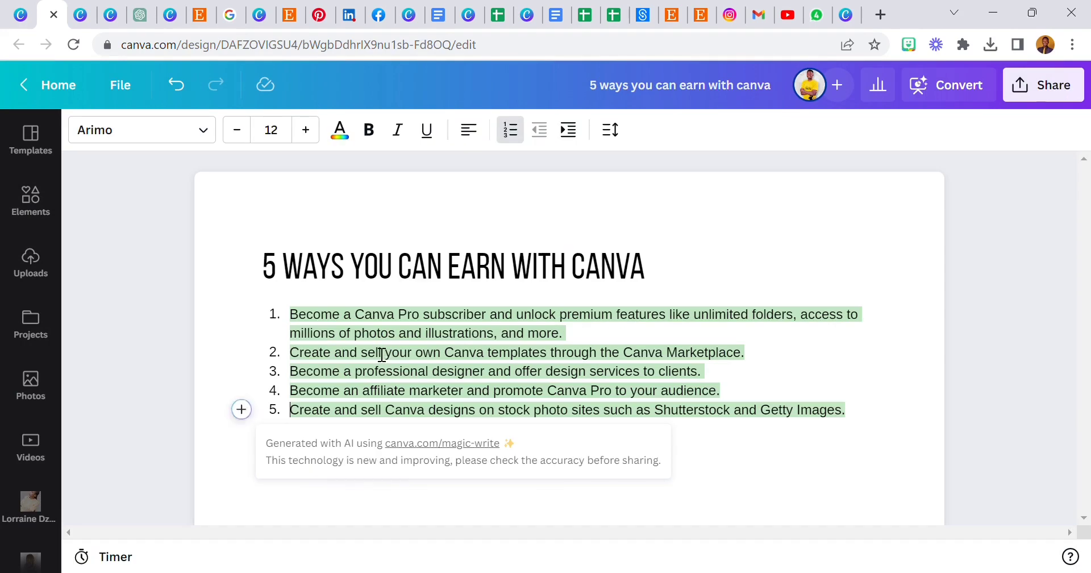
pyautogui.click(250, 412)
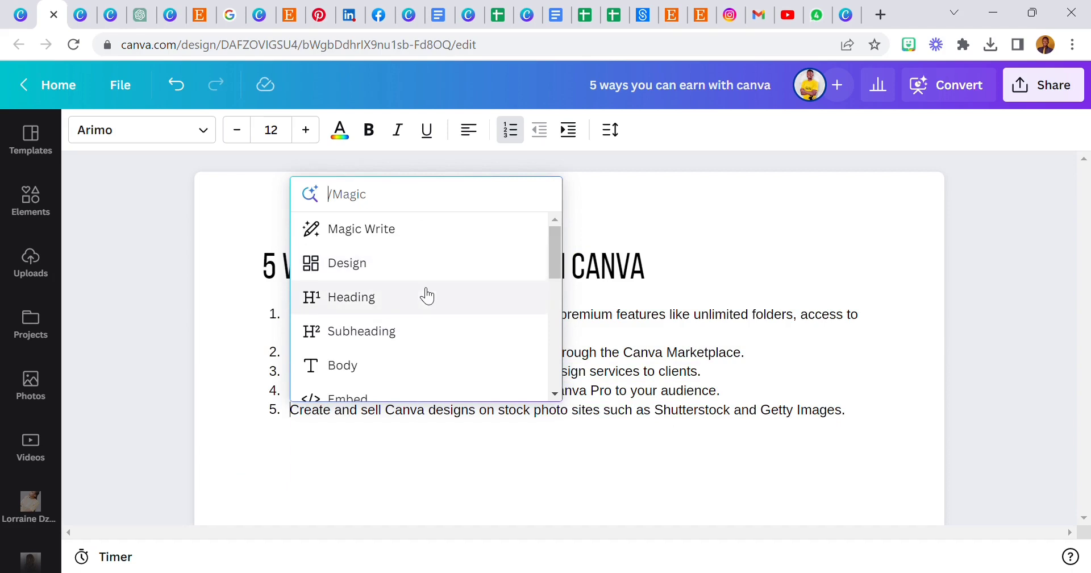
pyautogui.click(682, 271)
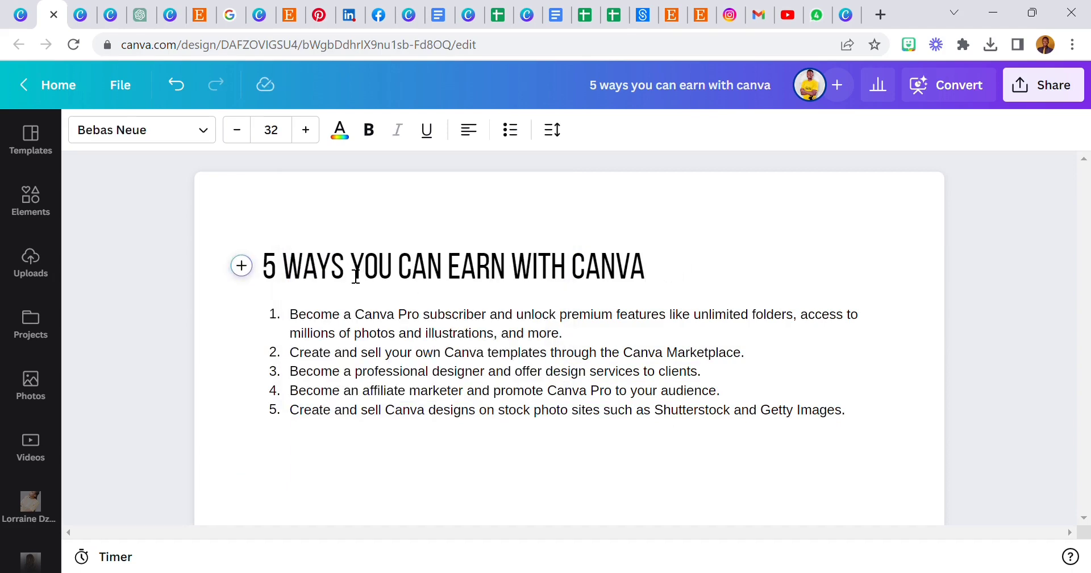
pyautogui.click(269, 261)
pyautogui.click(241, 266)
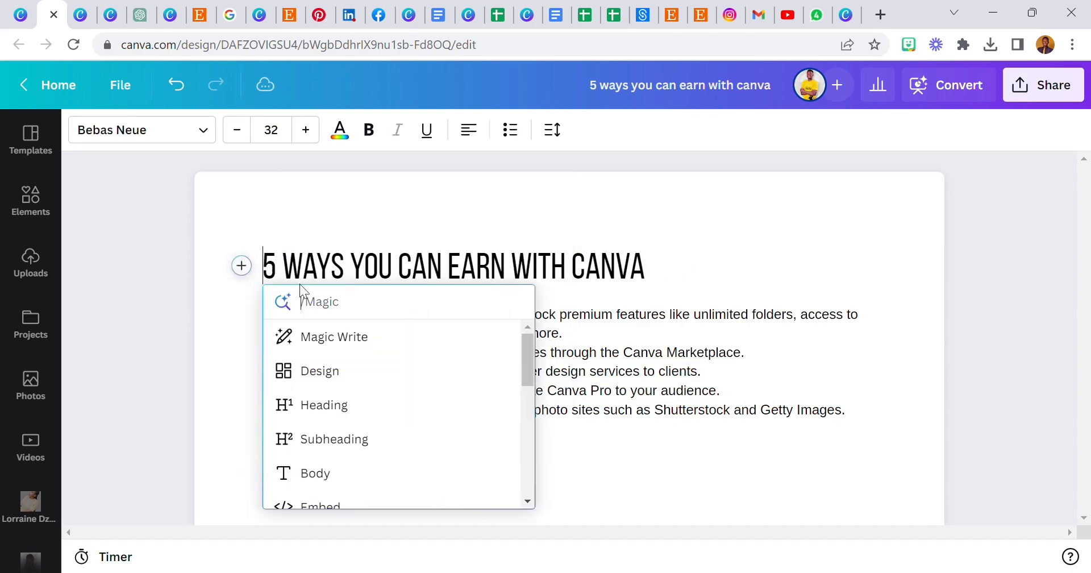
pyautogui.click(348, 220)
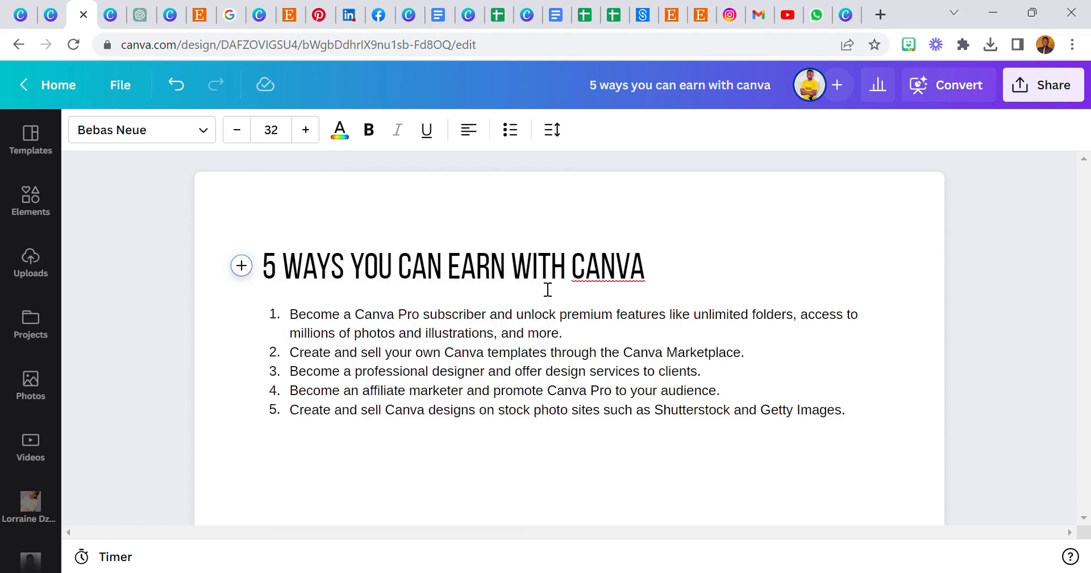
# Step: Insert a design block at the document's heading and apply the "Let's get started" banner template to it
pyautogui.click(251, 277)
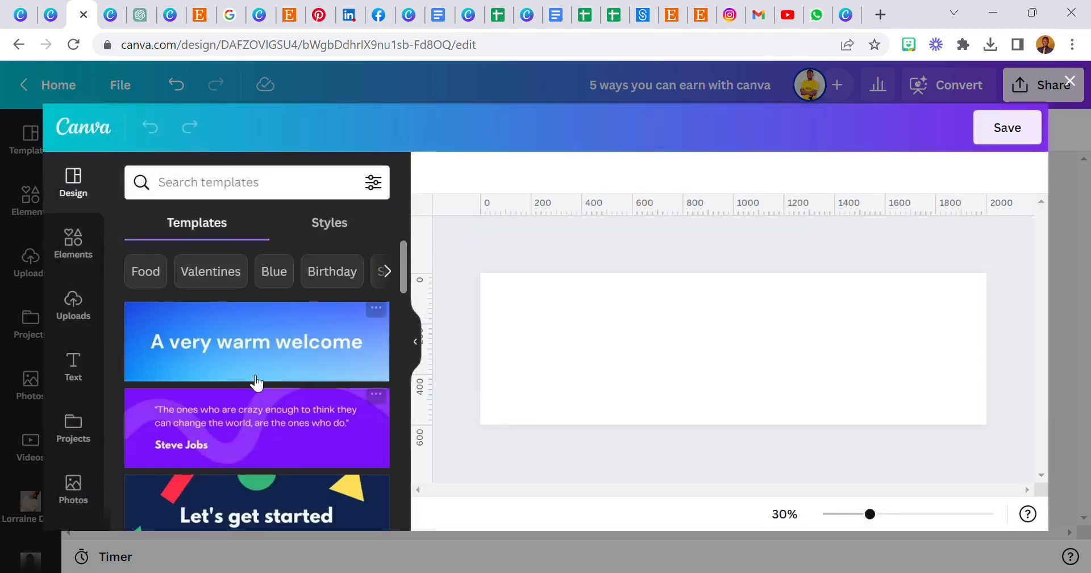
pyautogui.scroll(-5, 237, 398)
pyautogui.scroll(2, 240, 363)
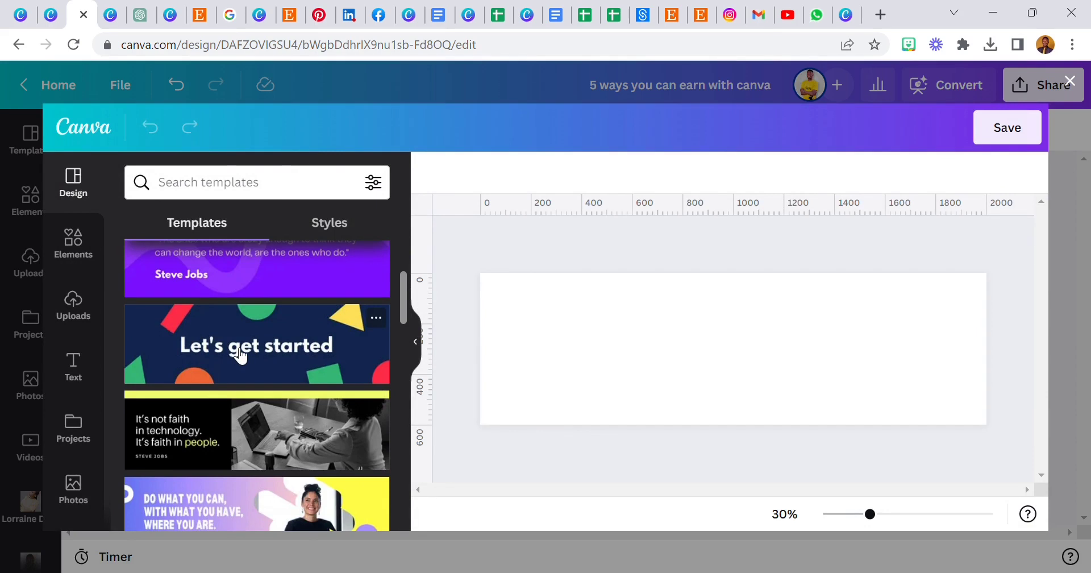
pyautogui.click(241, 355)
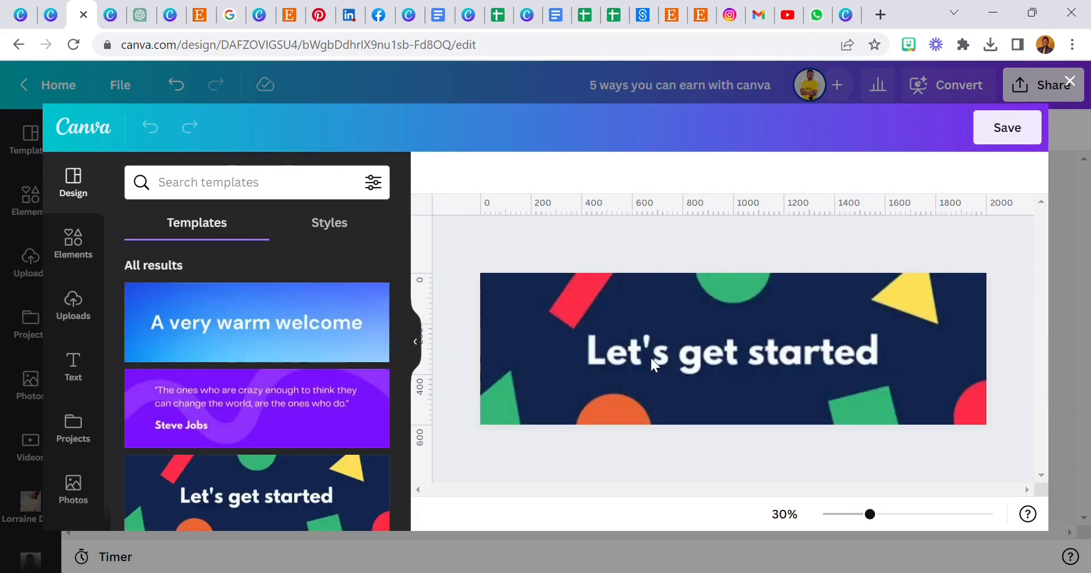
# Step: Replace the banner's text with "5 WAYS YOU CAN EARN WITH CANVA" and set its font to Antonio Light
pyautogui.doubleClick(705, 361)
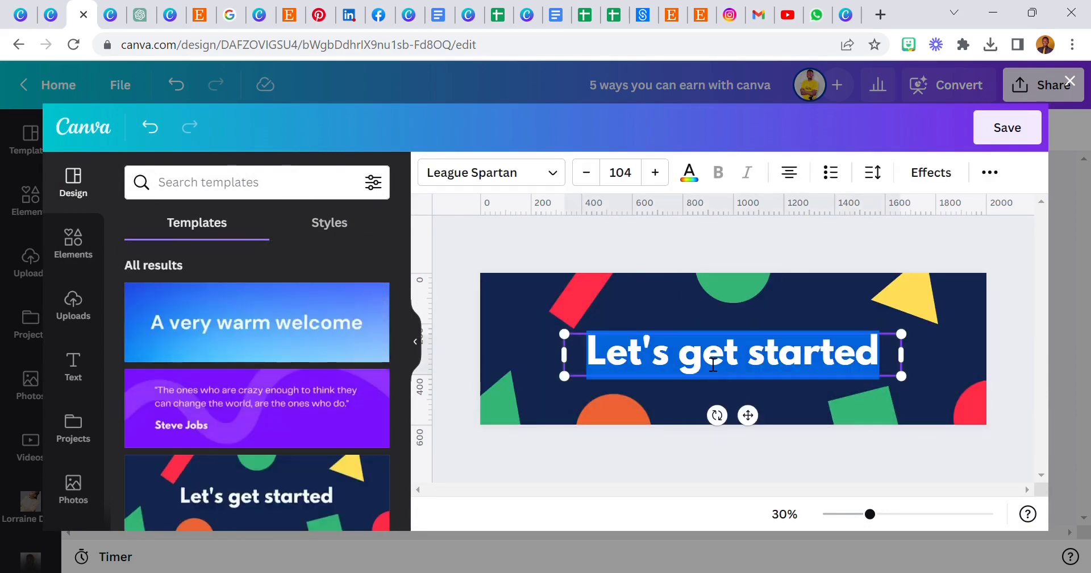
pyautogui.write('5')
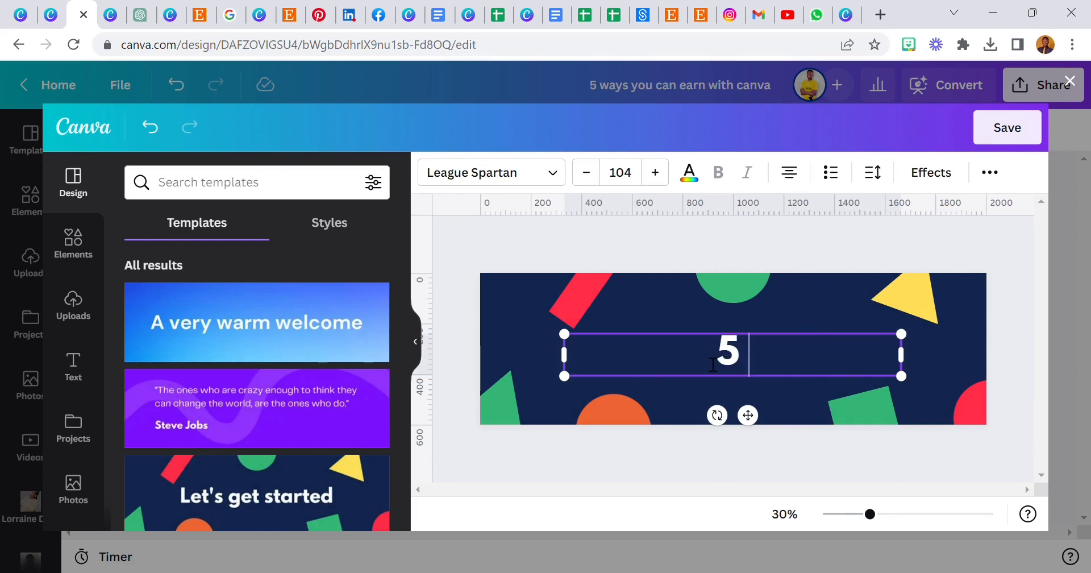
pyautogui.write(' WAYS YOU')
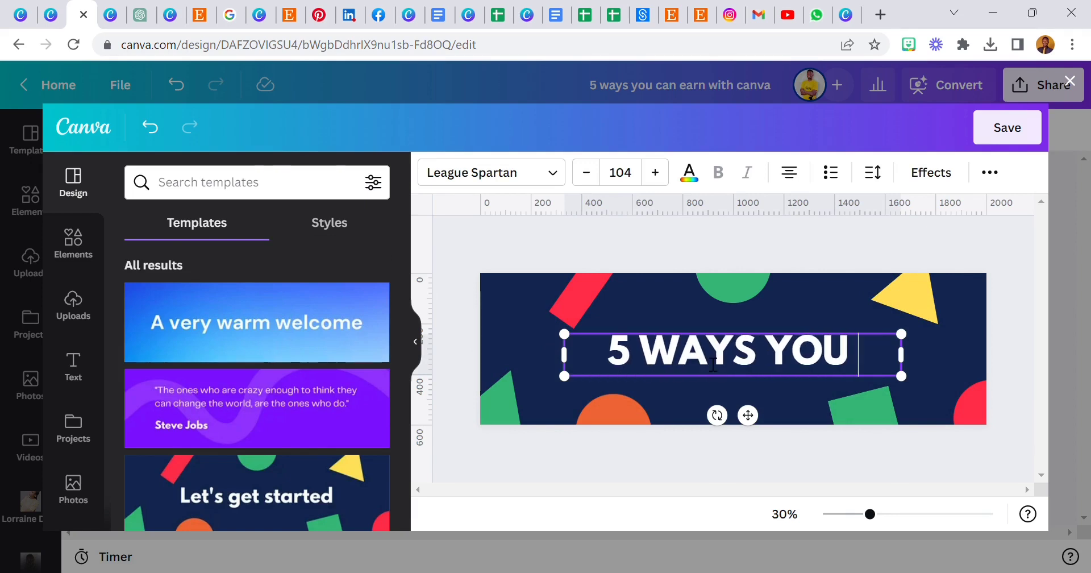
pyautogui.write(' CAN EARN WI')
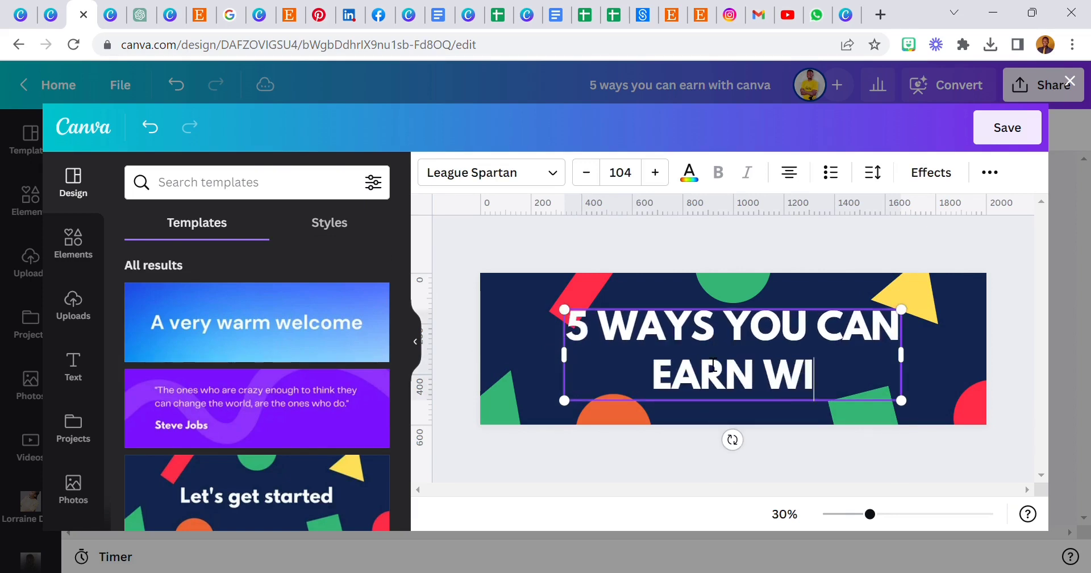
pyautogui.write('TH CANVA')
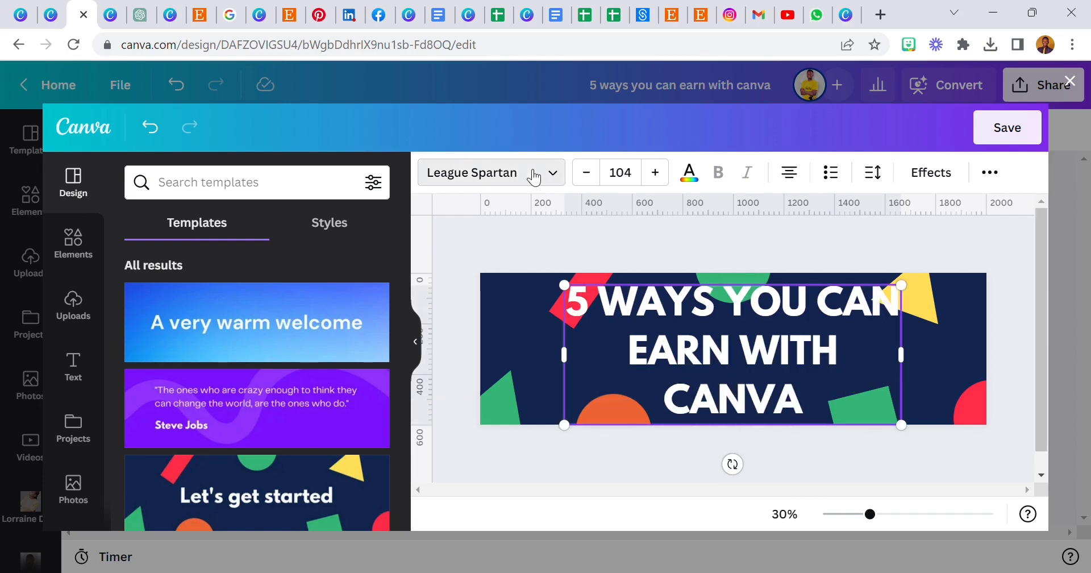
pyautogui.click(554, 173)
pyautogui.click(217, 301)
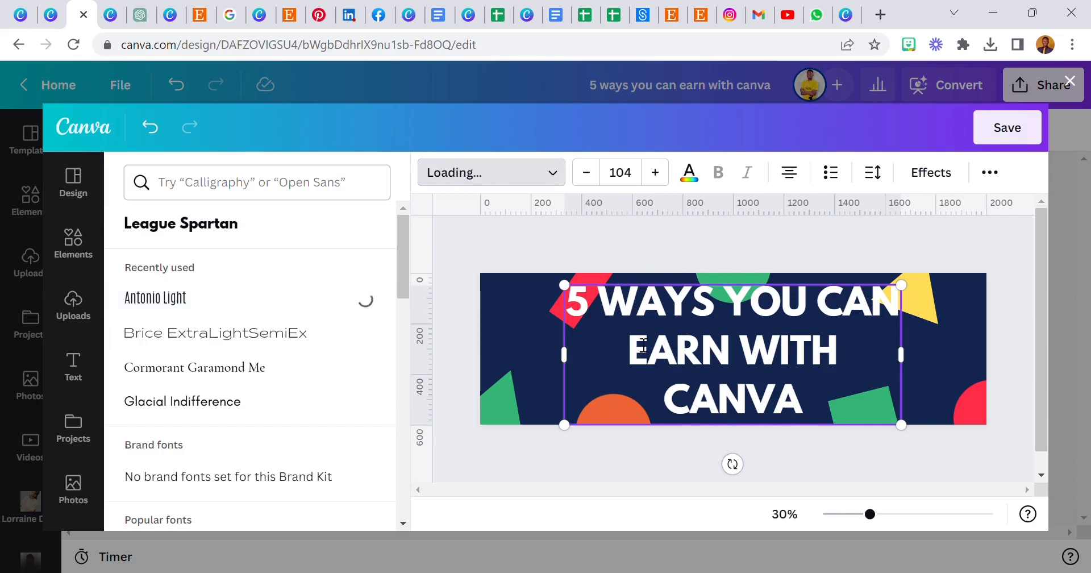
# Step: Widen the banner's text box to about 1,730 so the title fits on one line, and centre it in the banner
pyautogui.moveTo(903, 364); pyautogui.dragTo(1003, 365)
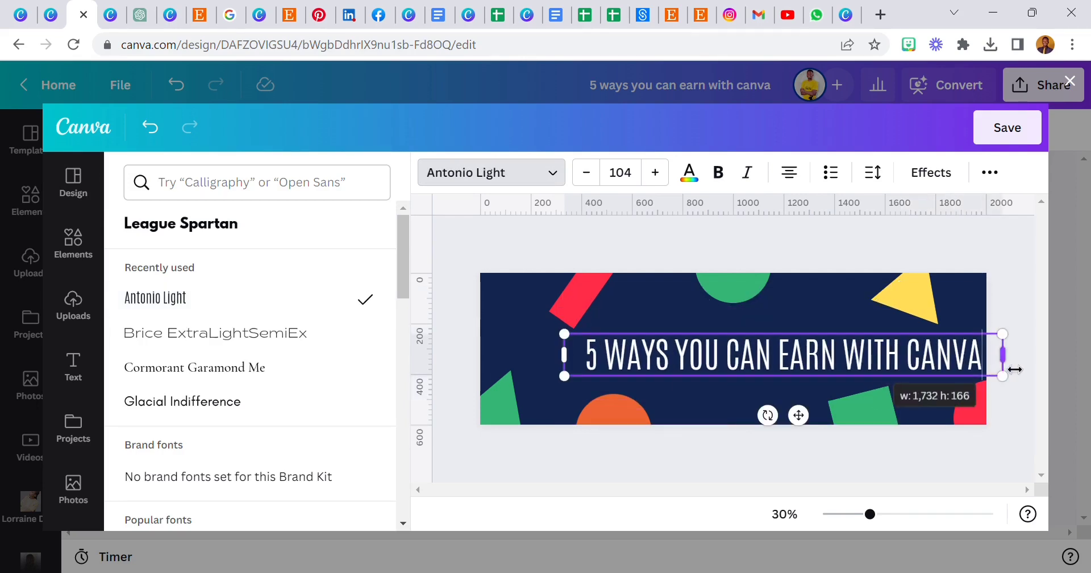
pyautogui.click(827, 244)
pyautogui.click(891, 288)
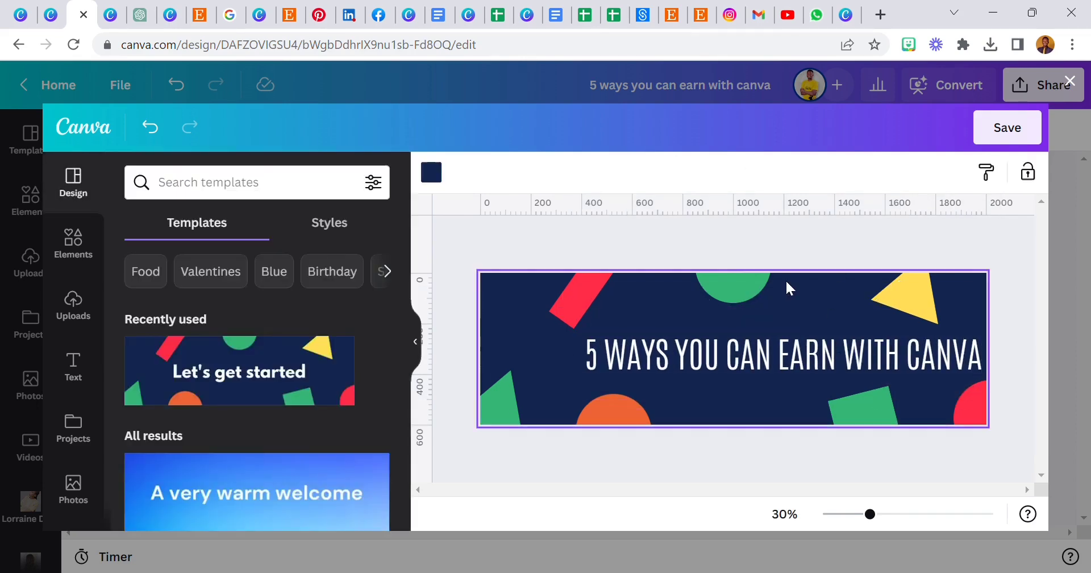
pyautogui.moveTo(801, 357); pyautogui.dragTo(735, 352)
pyautogui.click(816, 260)
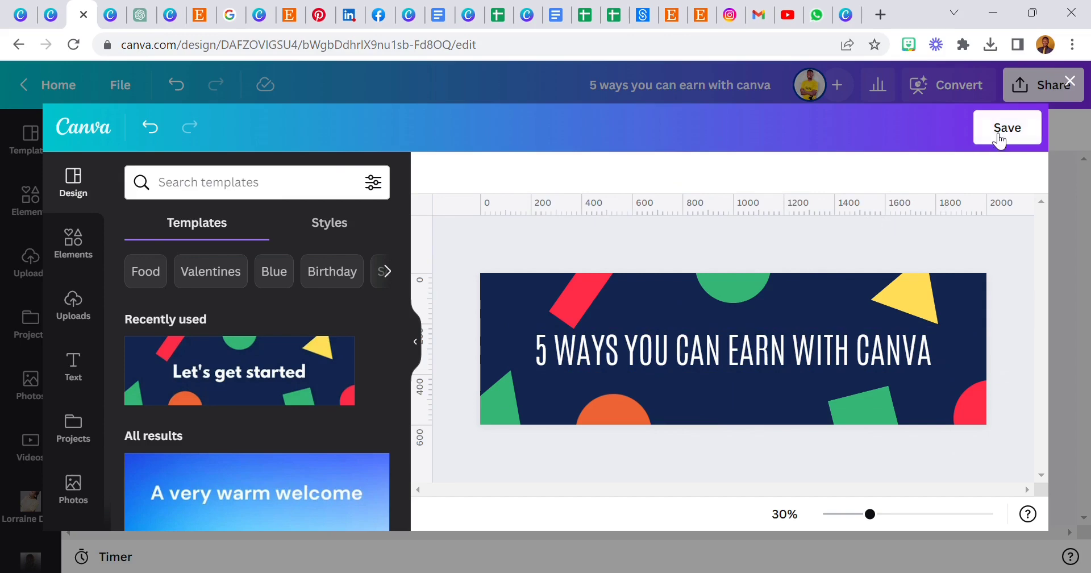
# Step: Save the edited banner into the document and check how it sits above the heading and numbered list
pyautogui.click(1005, 134)
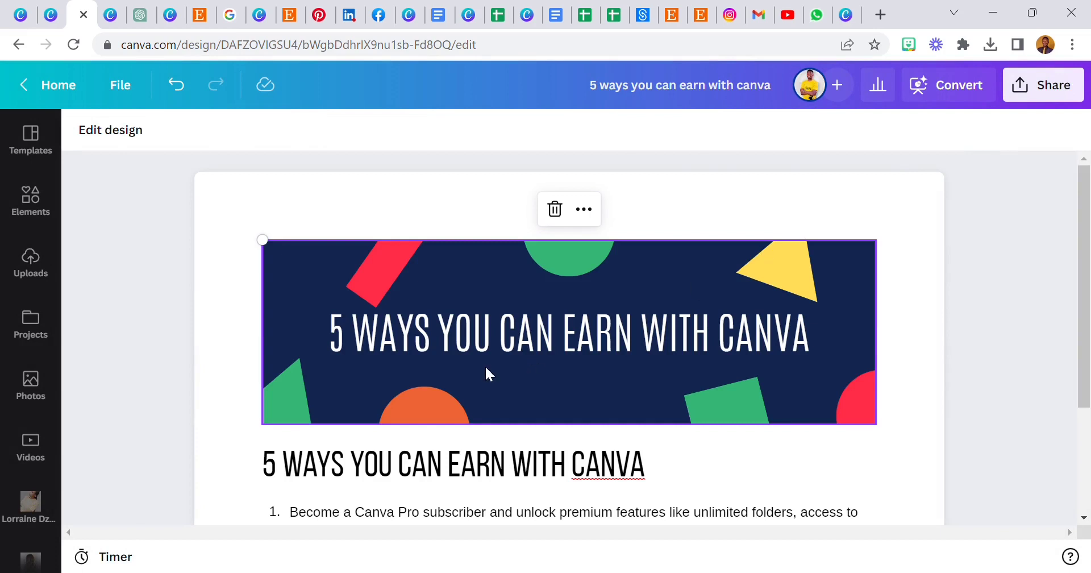
pyautogui.scroll(-3, 485, 365)
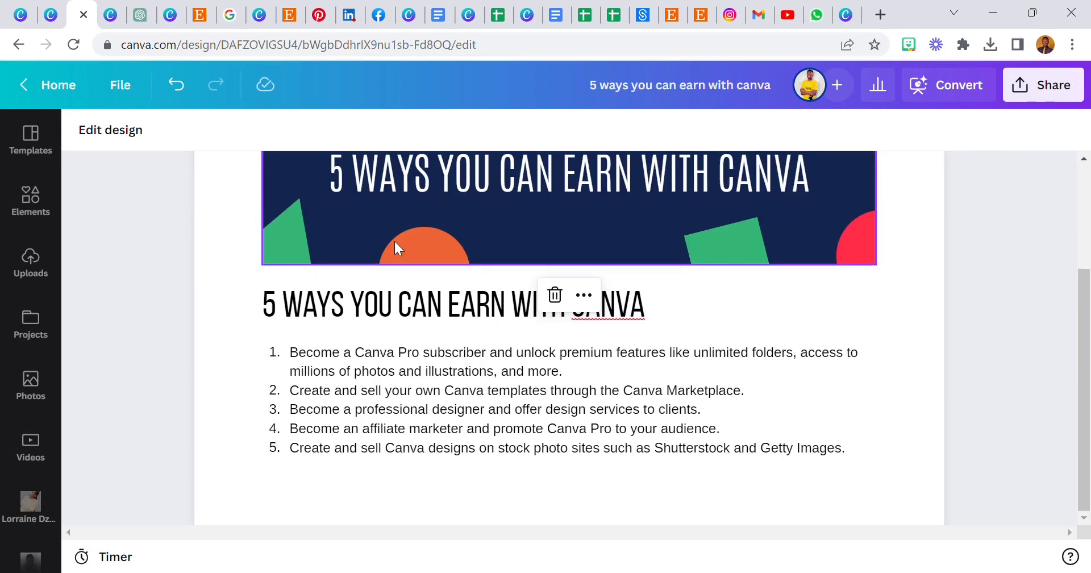
pyautogui.scroll(3, 395, 243)
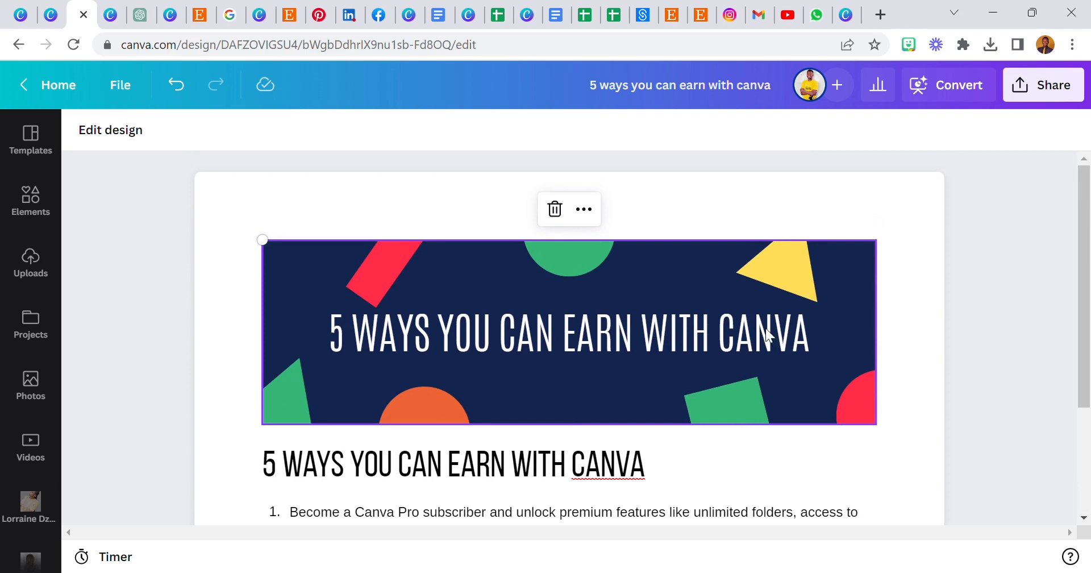
pyautogui.scroll(-2, 765, 335)
pyautogui.scroll(-2, 412, 407)
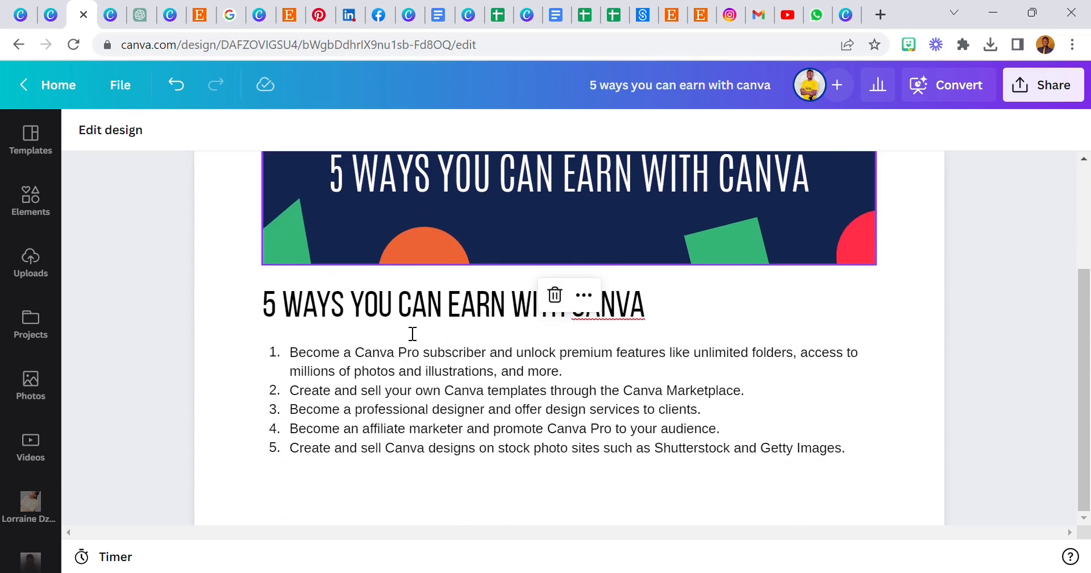
pyautogui.scroll(2, 355, 322)
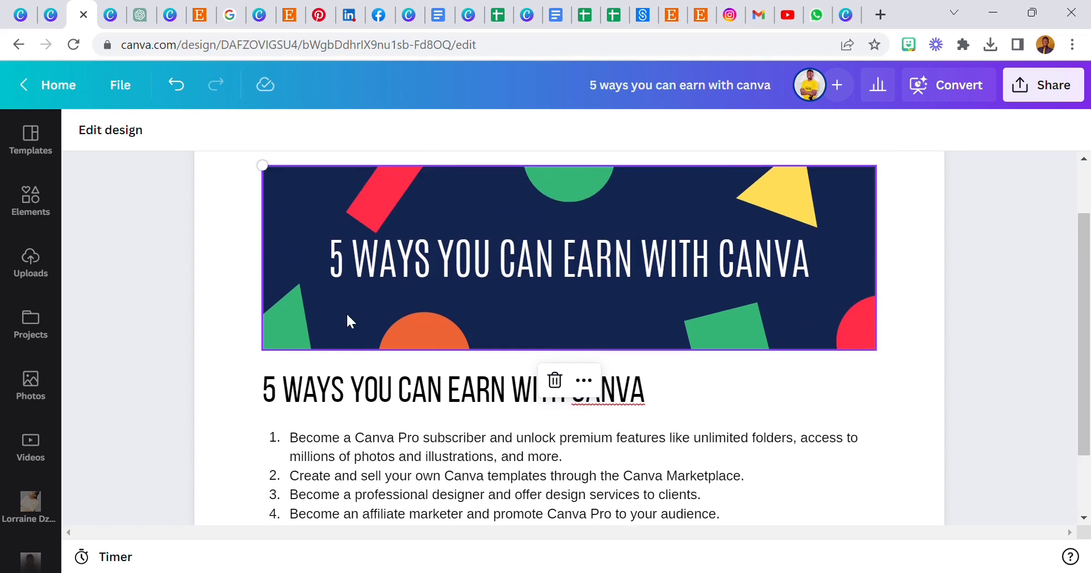
# Step: Look through all the block types that can be inserted at the document's heading, then close the list without adding one
pyautogui.click(767, 400)
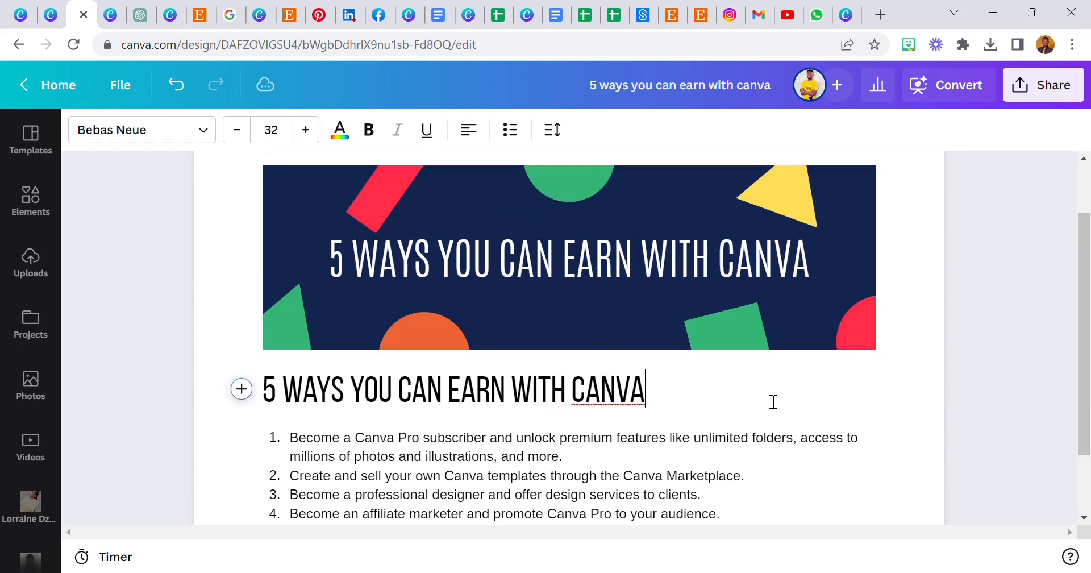
pyautogui.click(250, 393)
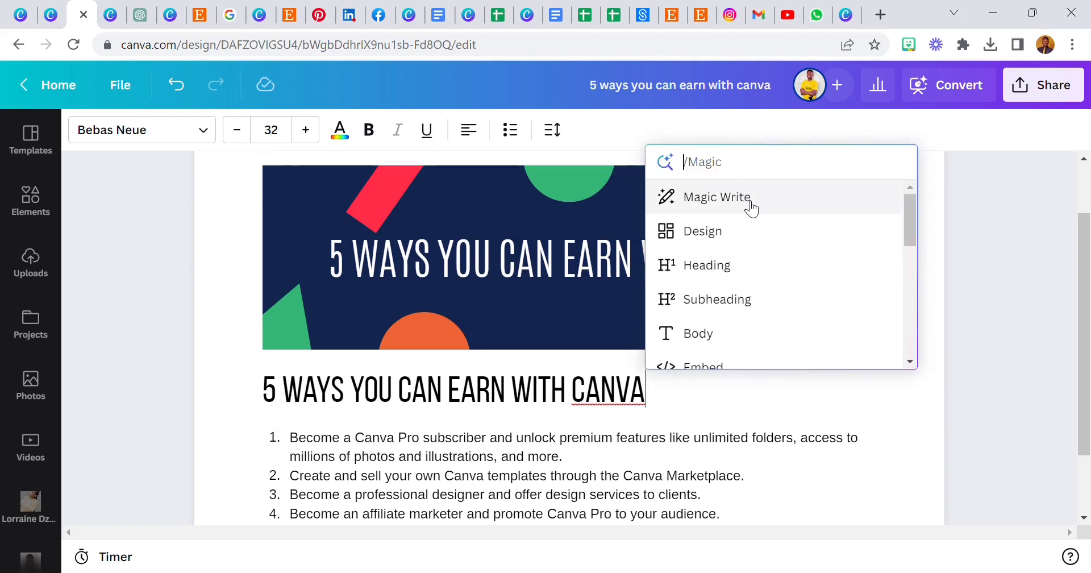
pyautogui.scroll(-2, 748, 275)
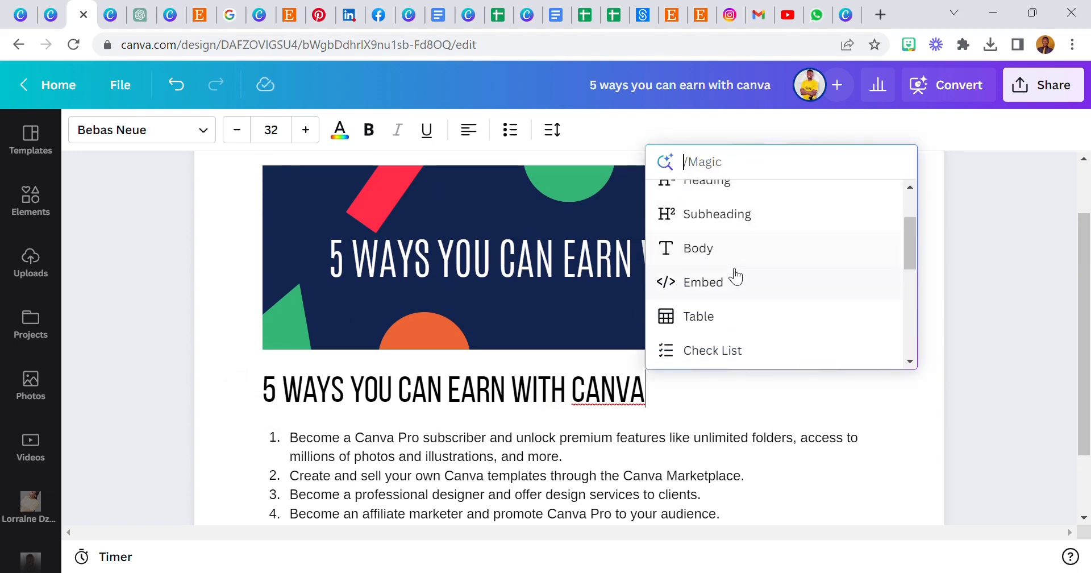
pyautogui.scroll(-1, 737, 276)
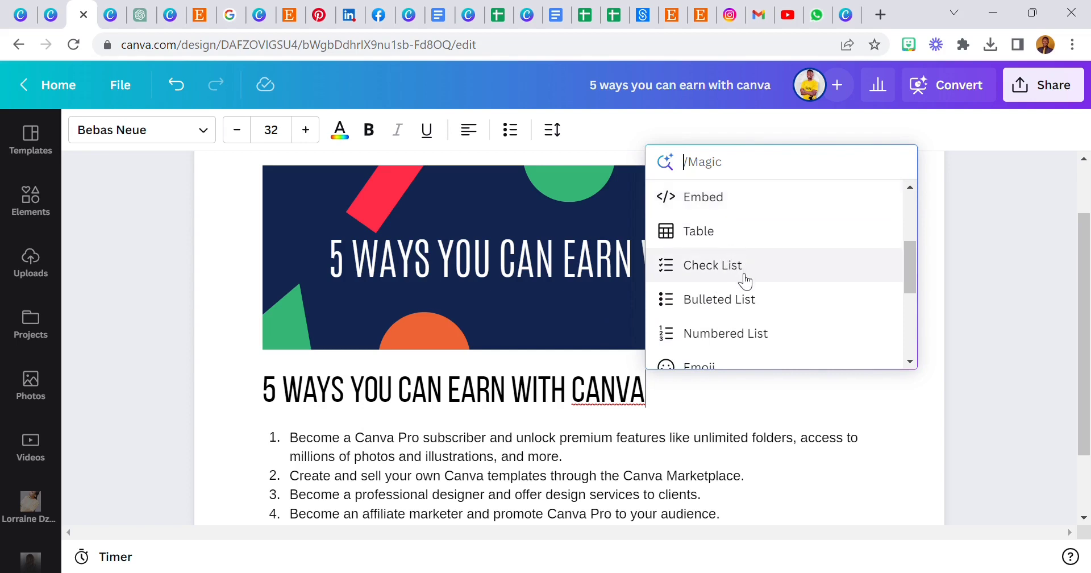
pyautogui.scroll(-3, 745, 280)
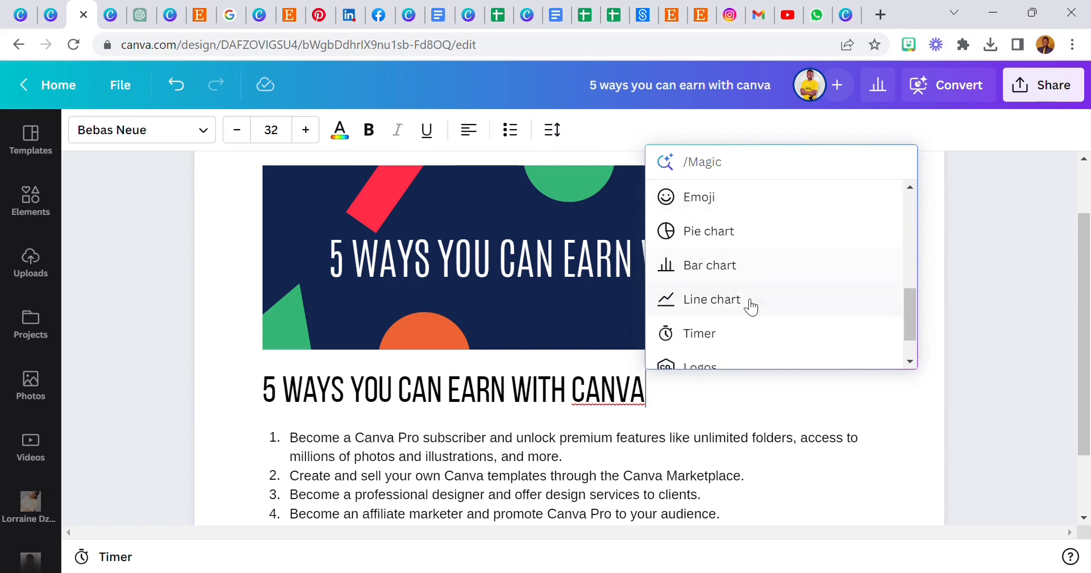
pyautogui.scroll(-1, 749, 306)
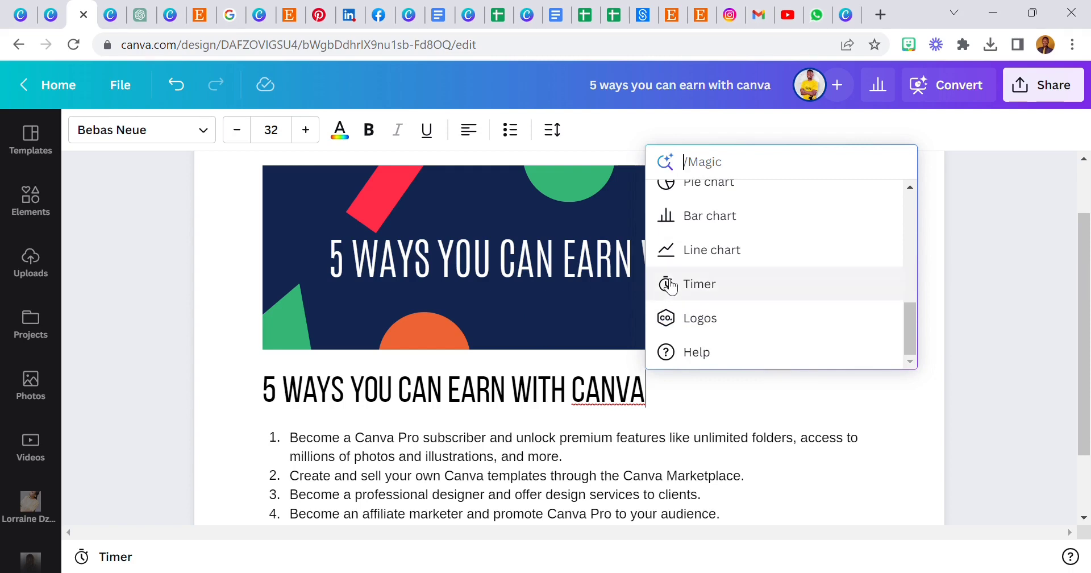
pyautogui.scroll(3, 716, 241)
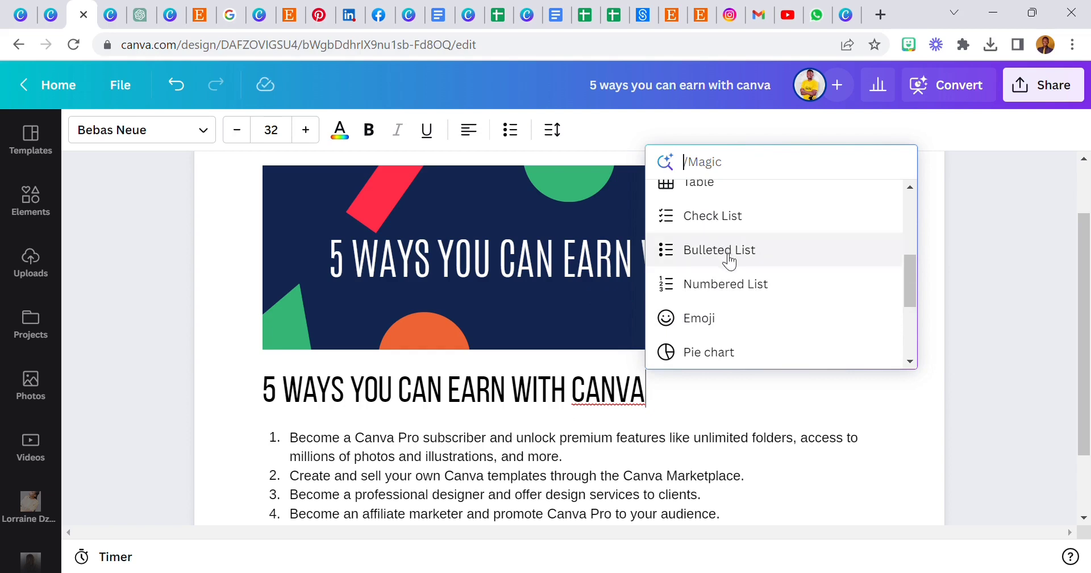
pyautogui.scroll(3, 724, 253)
pyautogui.scroll(2, 728, 258)
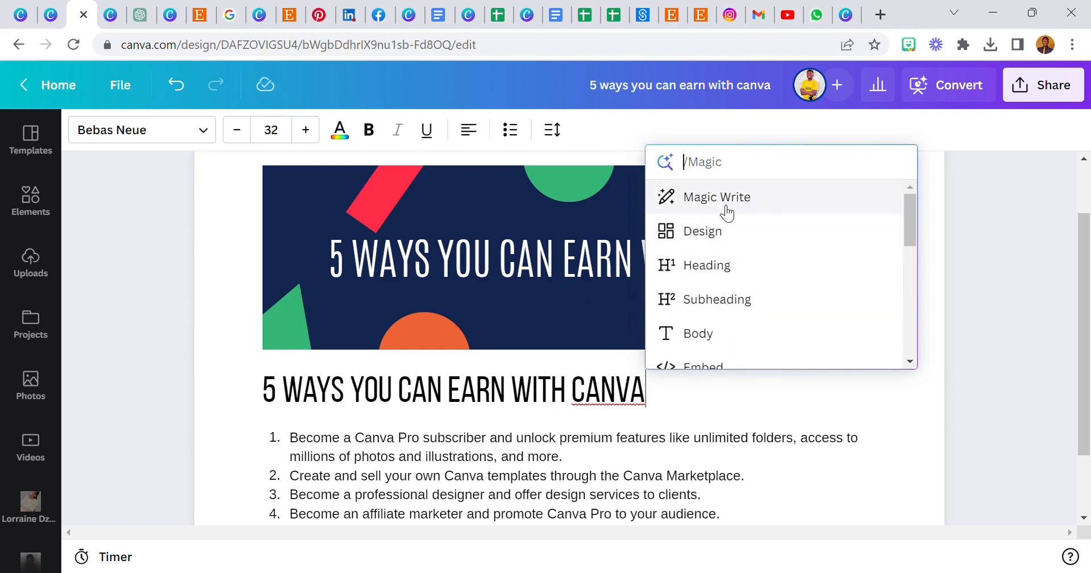
pyautogui.scroll(-8, 774, 293)
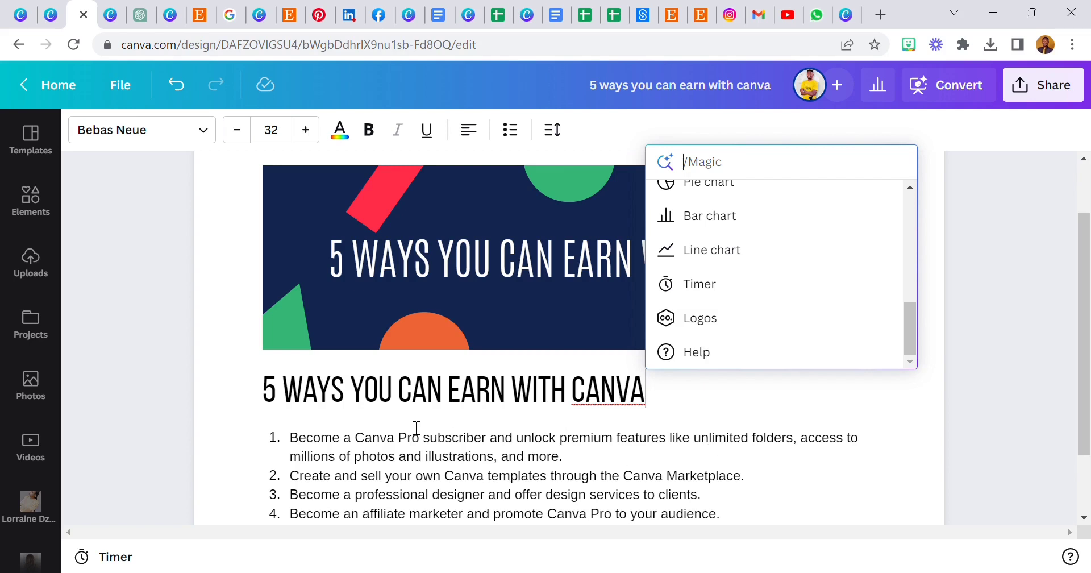
pyautogui.click(398, 277)
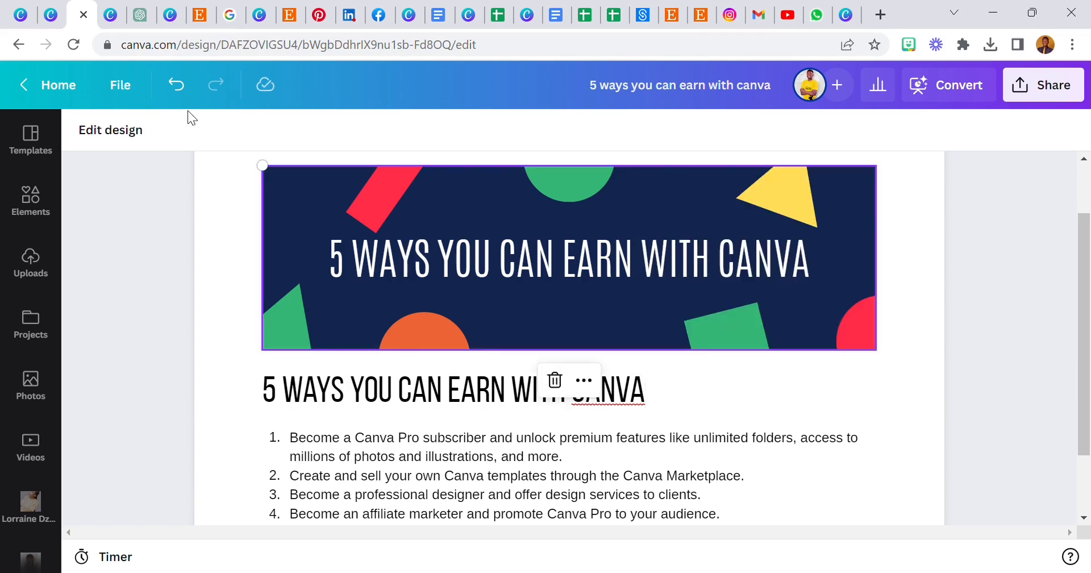
# Step: Create a new blank custom-size design of 3000 × 3000 px from the Canva home page
pyautogui.click(22, 15)
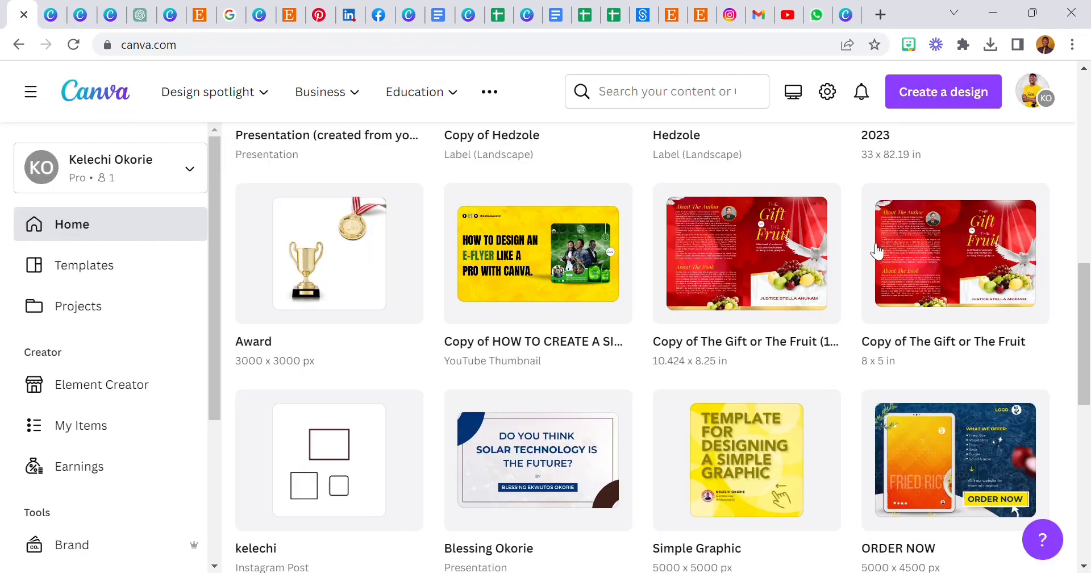
pyautogui.click(936, 110)
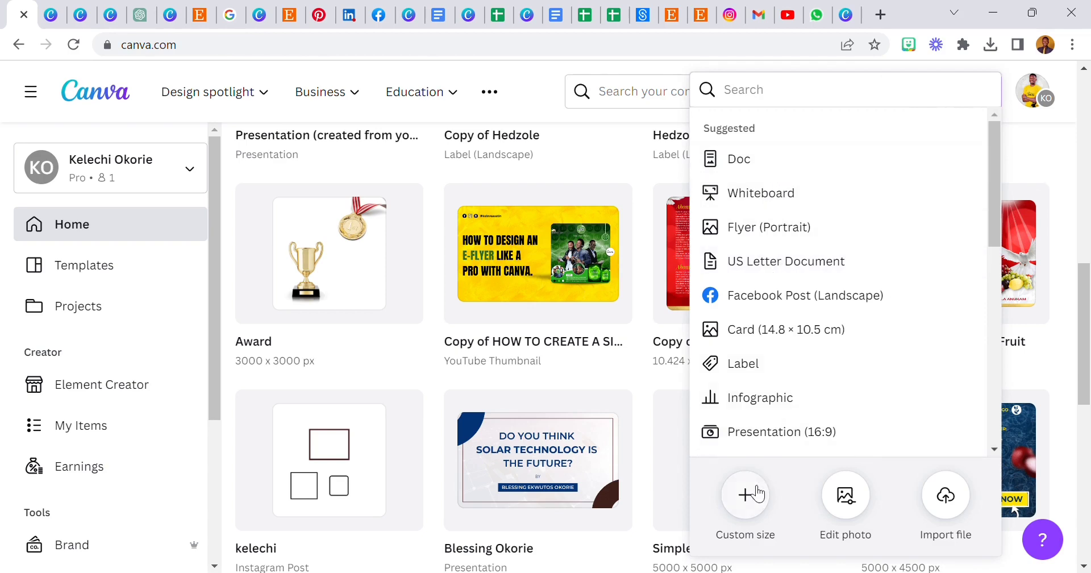
pyautogui.click(751, 490)
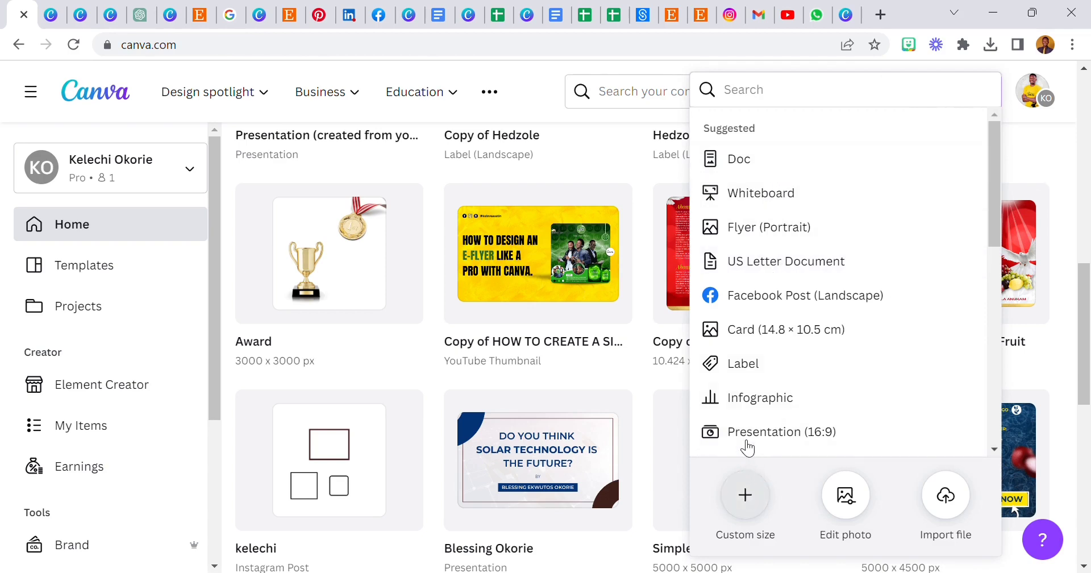
pyautogui.click(777, 285)
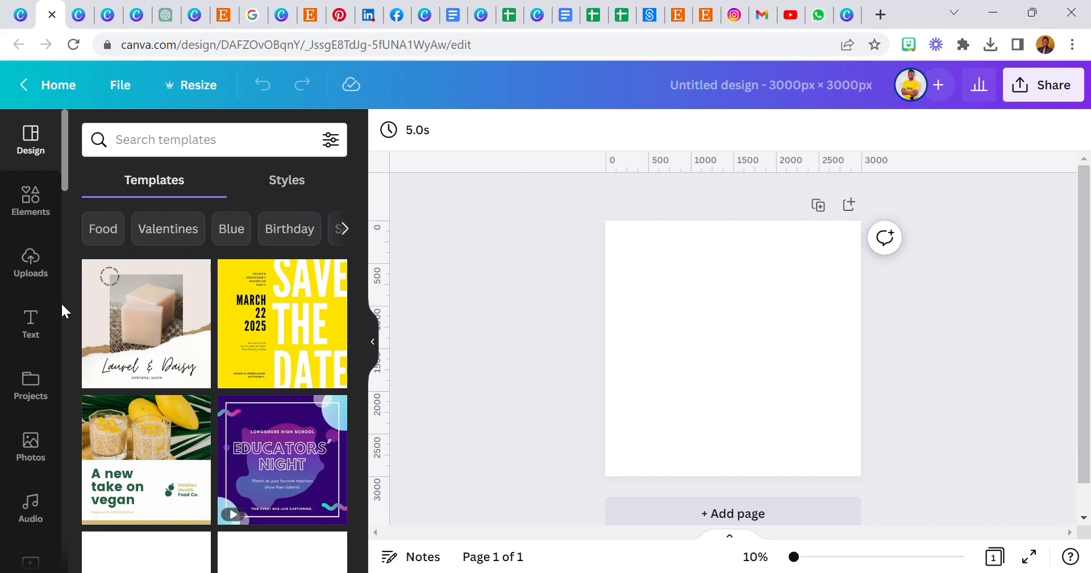
# Step: Find the Text to Image app among the Canva apps and open it for the blank design
pyautogui.scroll(-15, 47, 341)
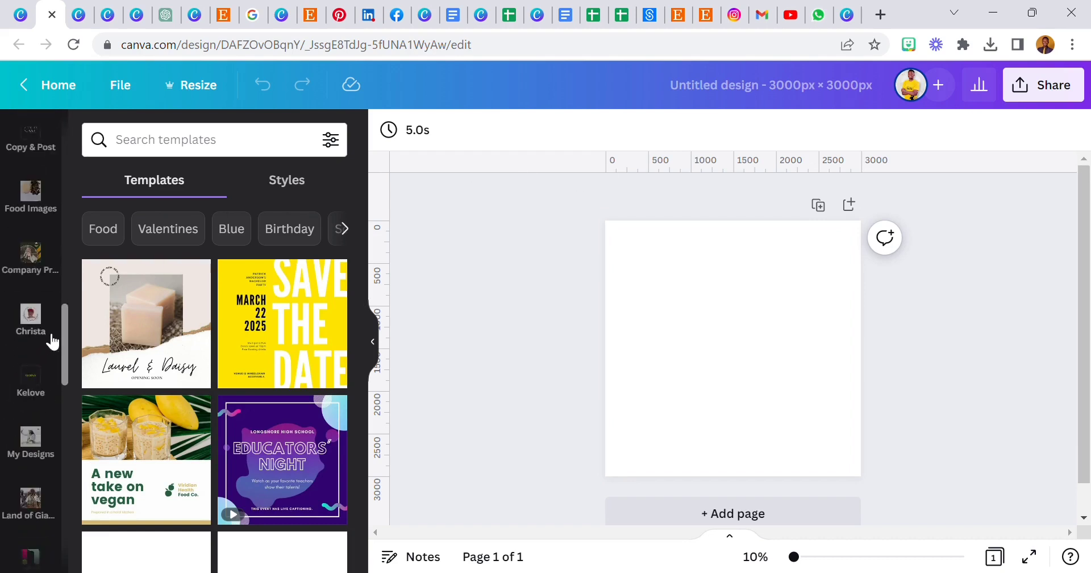
pyautogui.scroll(-2, 31, 543)
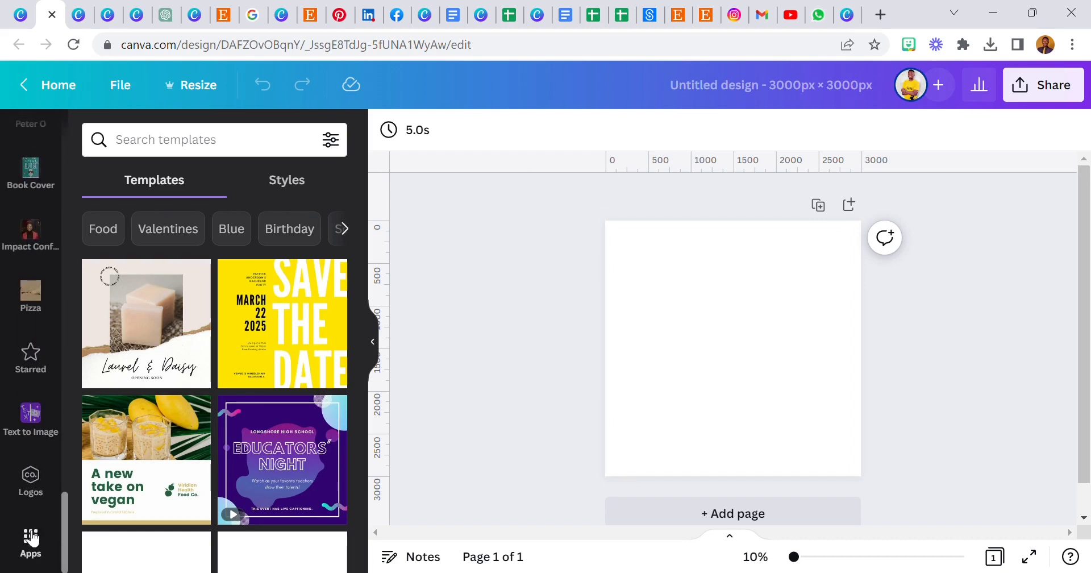
pyautogui.click(31, 537)
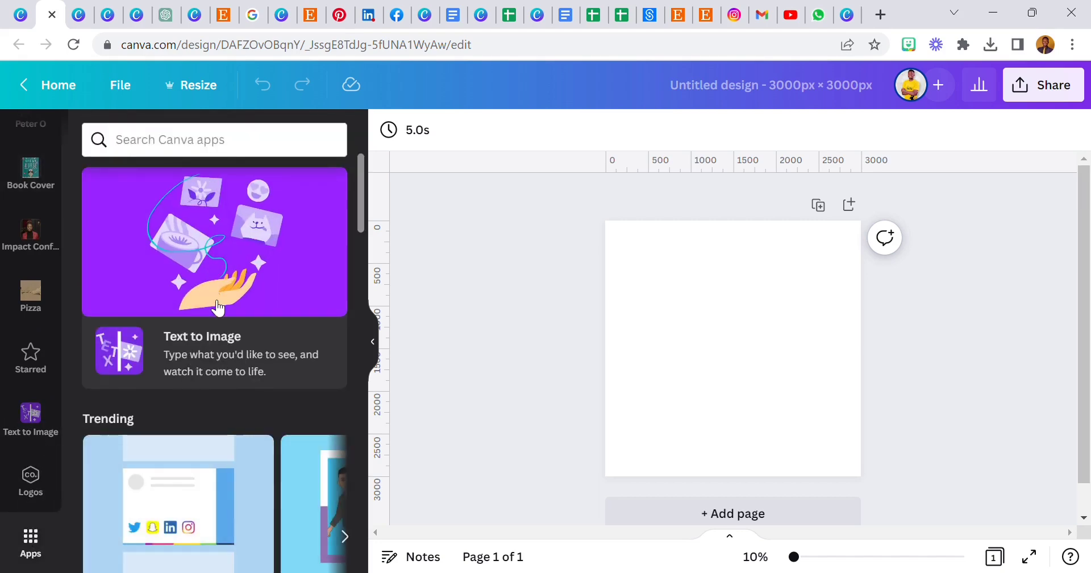
pyautogui.scroll(-4, 219, 363)
pyautogui.scroll(3, 219, 377)
pyautogui.scroll(2, 216, 370)
pyautogui.click(215, 356)
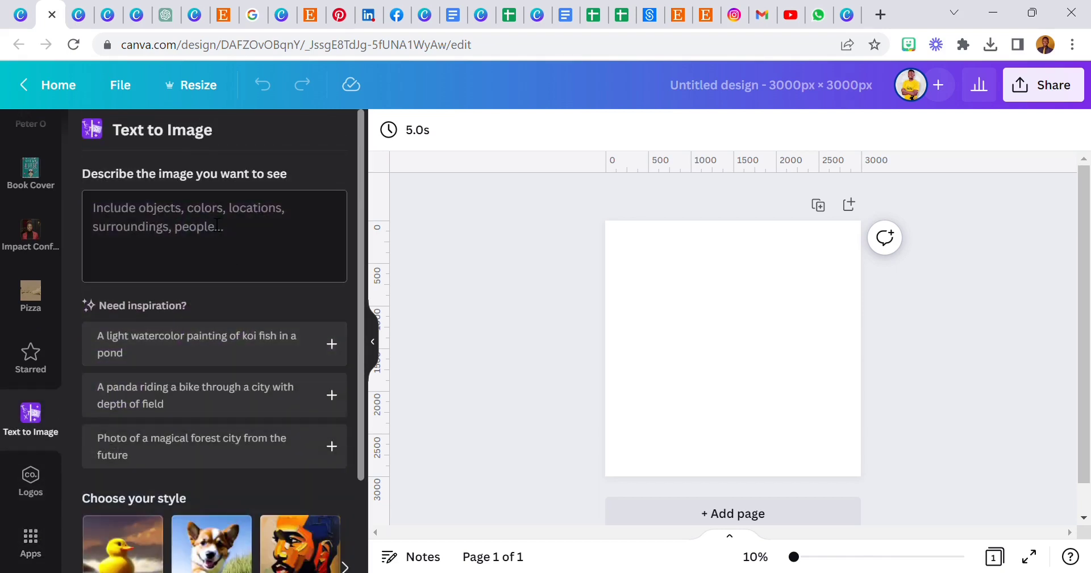
# Step: Describe the image as "Ancient Golden Dog", look through the available styles and generate the images
pyautogui.click(217, 225)
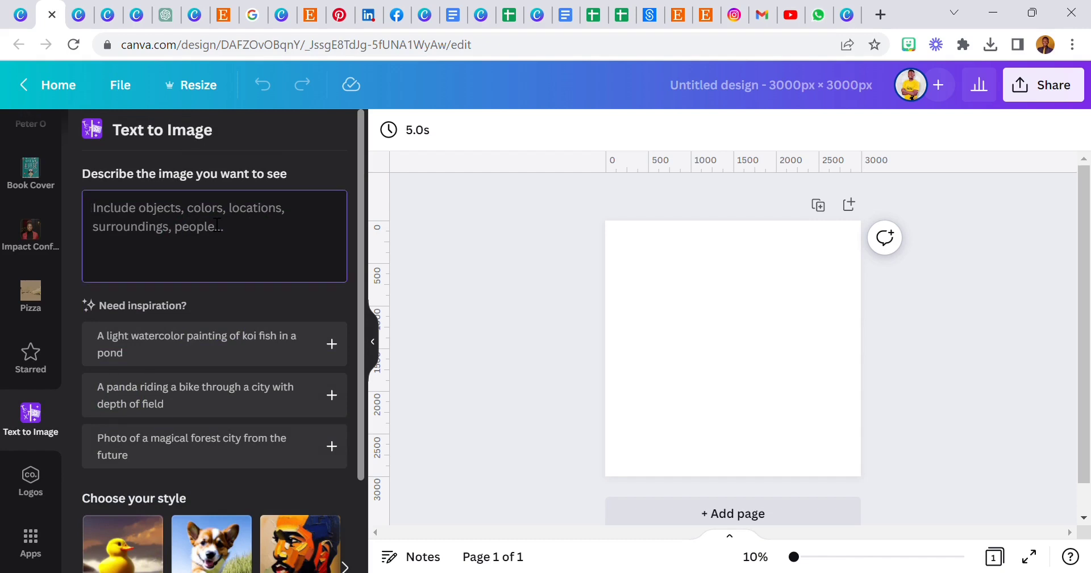
pyautogui.write('Ancient Golden Dog')
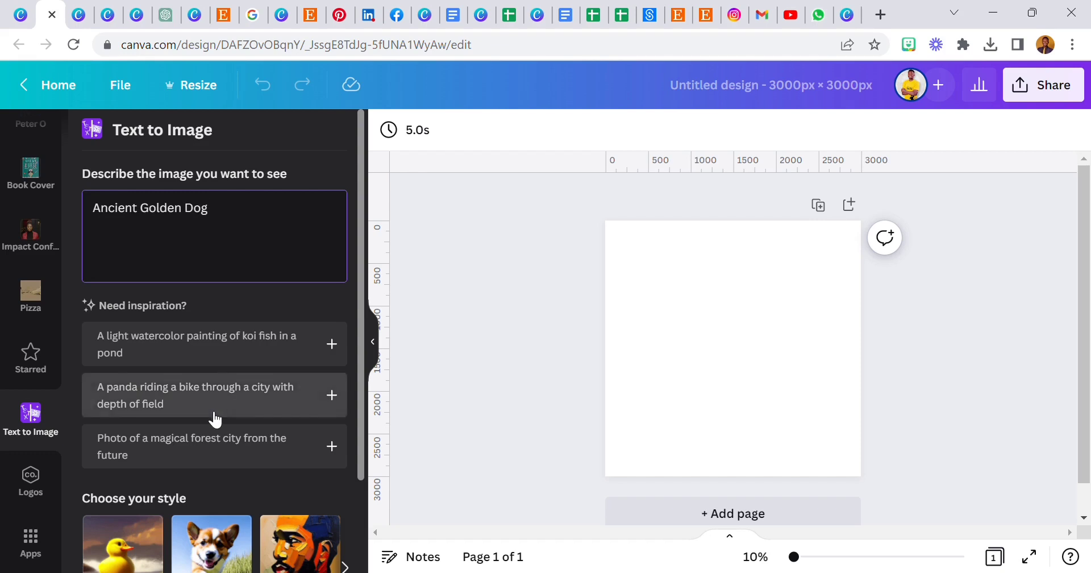
pyautogui.scroll(-2, 171, 444)
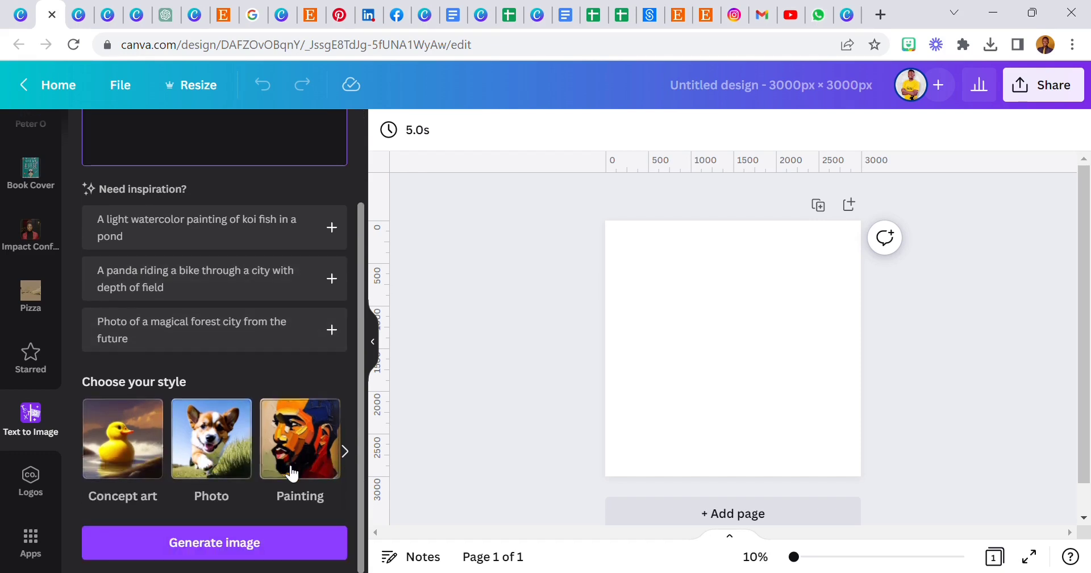
pyautogui.click(345, 451)
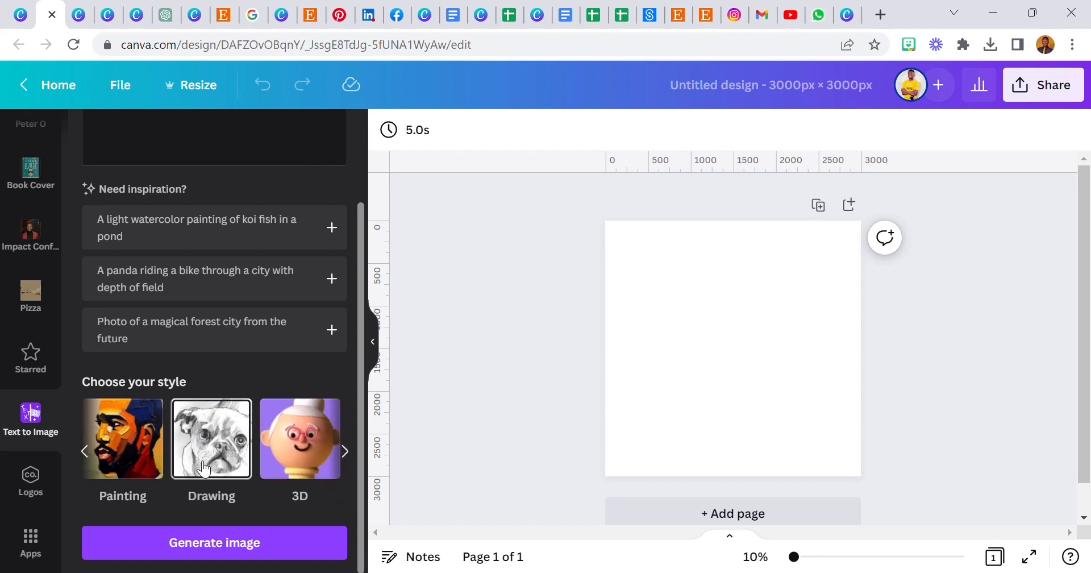
pyautogui.click(346, 452)
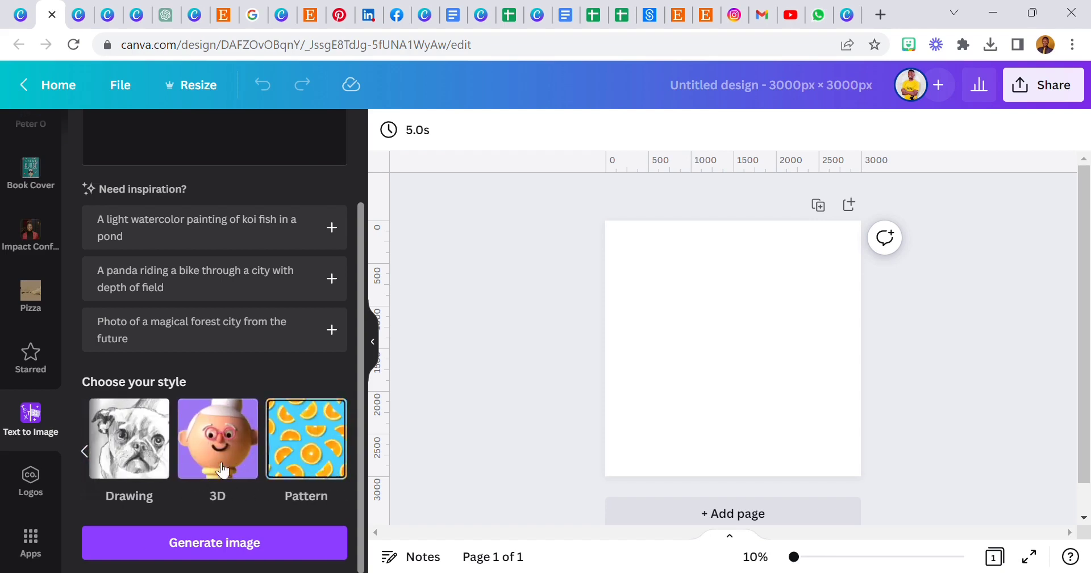
pyautogui.click(87, 453)
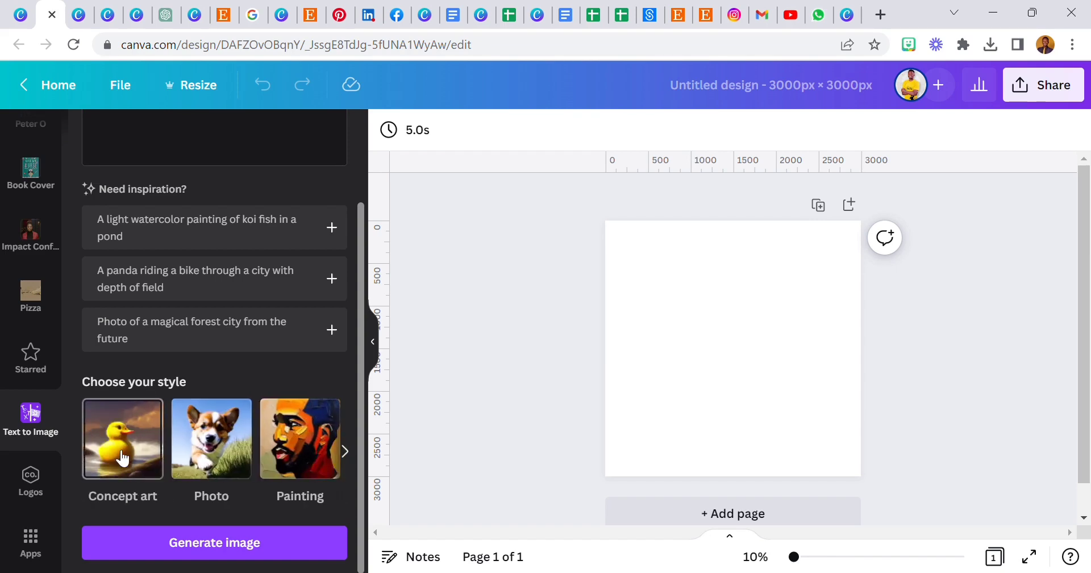
pyautogui.click(209, 550)
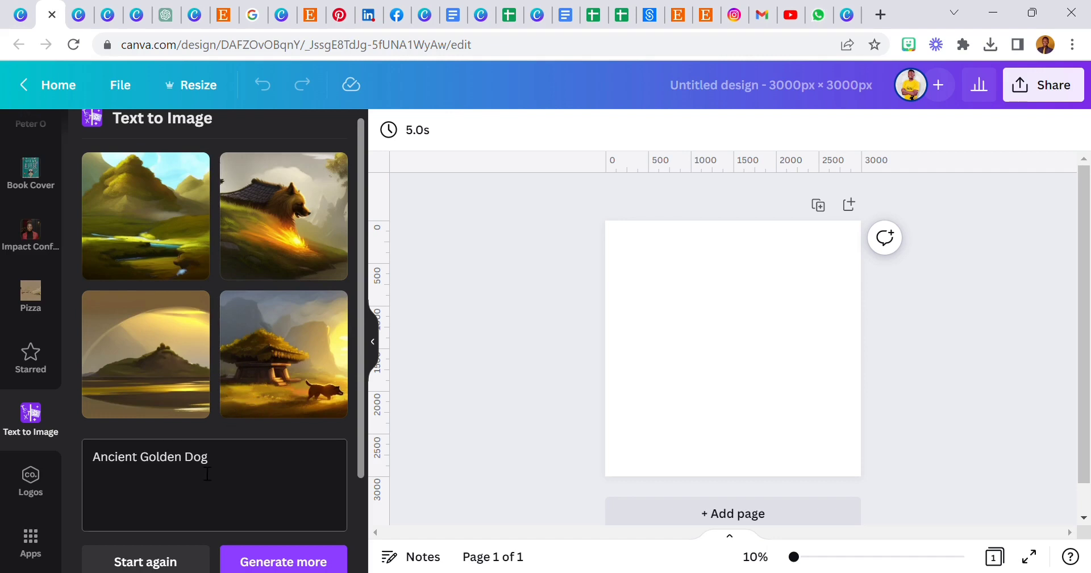
# Step: Generate two more sets of images from the "Ancient Golden Dog" prompt and look over the results
pyautogui.scroll(-2, 238, 425)
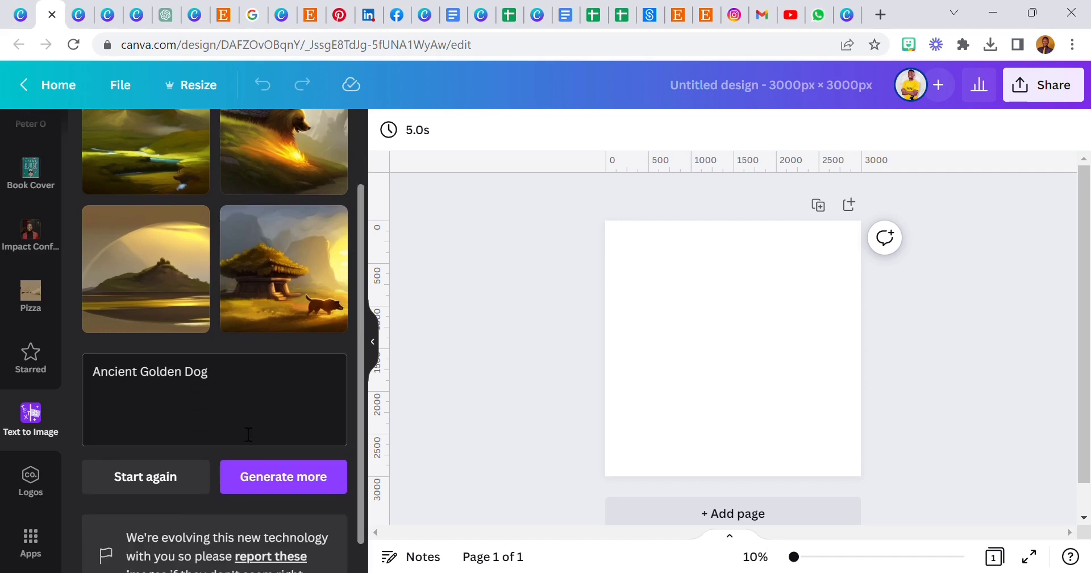
pyautogui.click(261, 479)
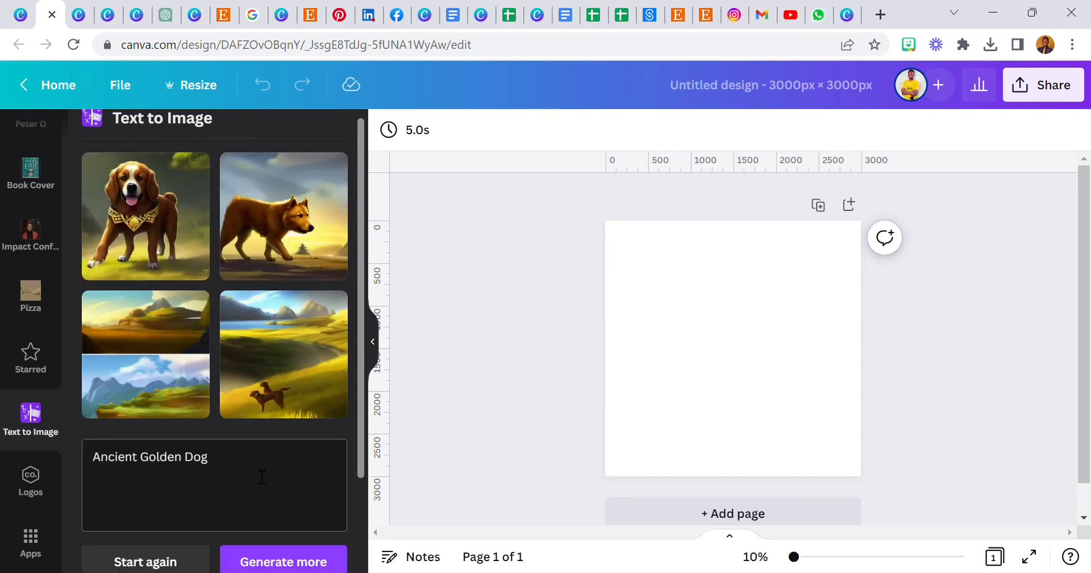
pyautogui.click(285, 564)
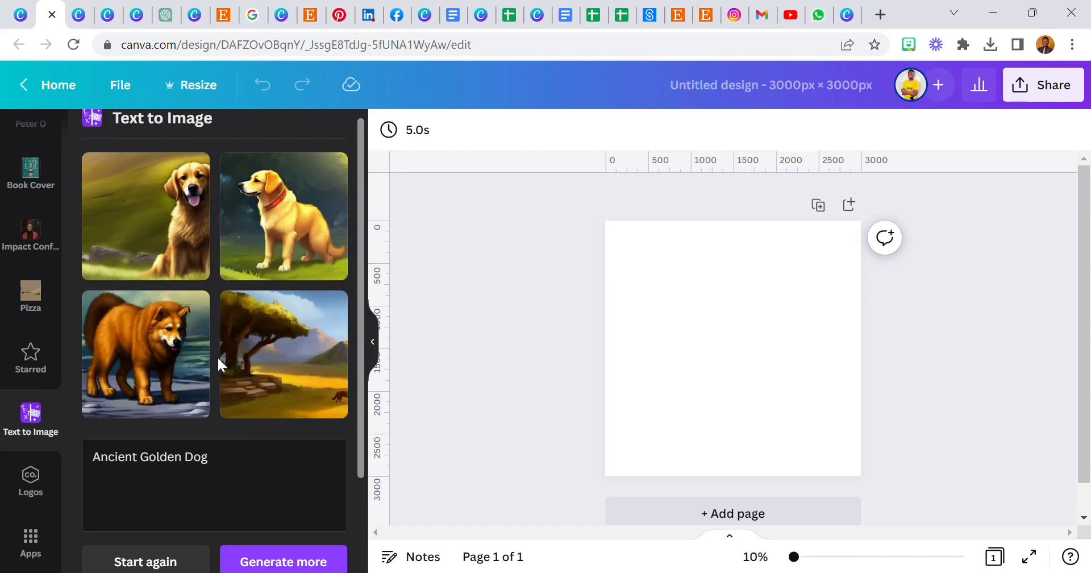
pyautogui.scroll(-2, 232, 392)
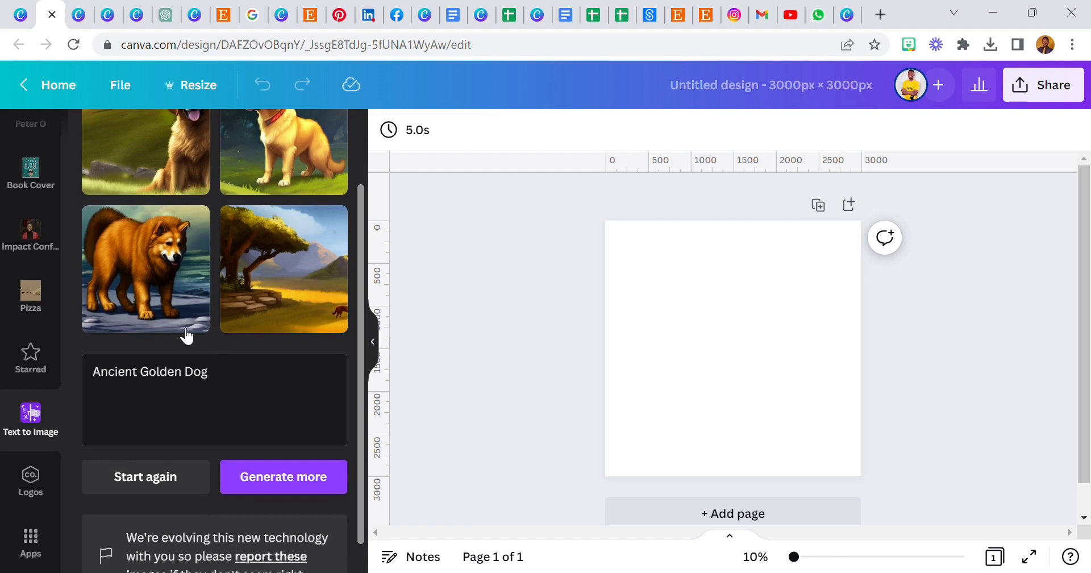
pyautogui.scroll(-1, 193, 375)
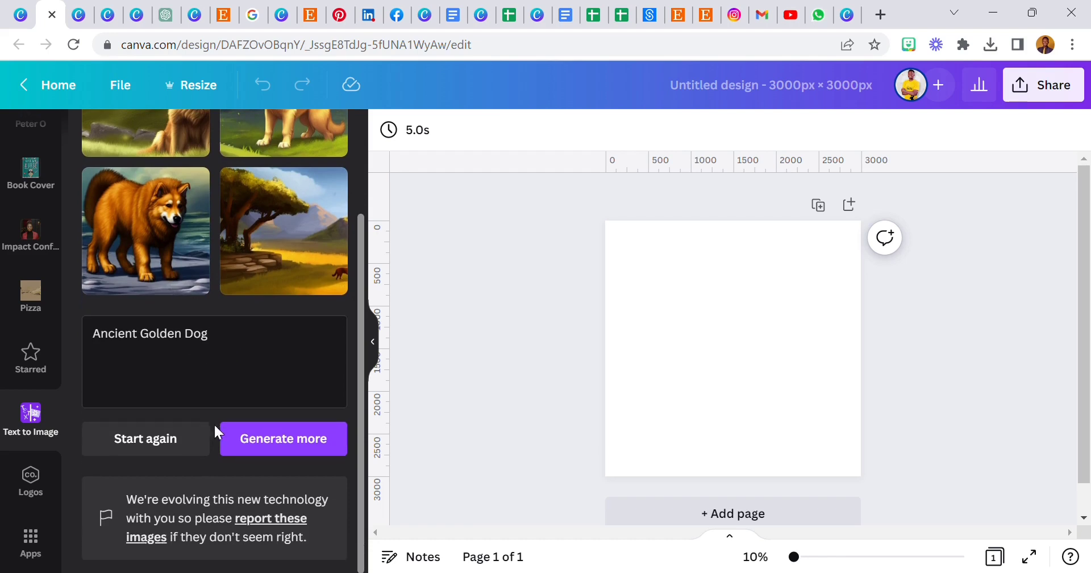
# Step: Generate another set of "Ancient Golden Dog" images and add the one with the dog sitting in the forest to the page
pyautogui.click(253, 441)
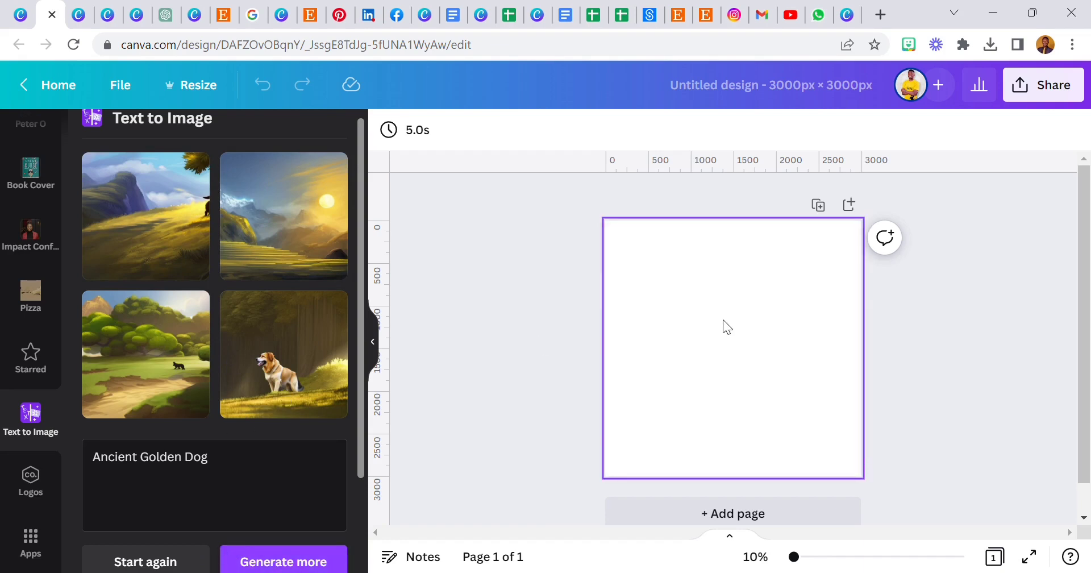
pyautogui.click(318, 377)
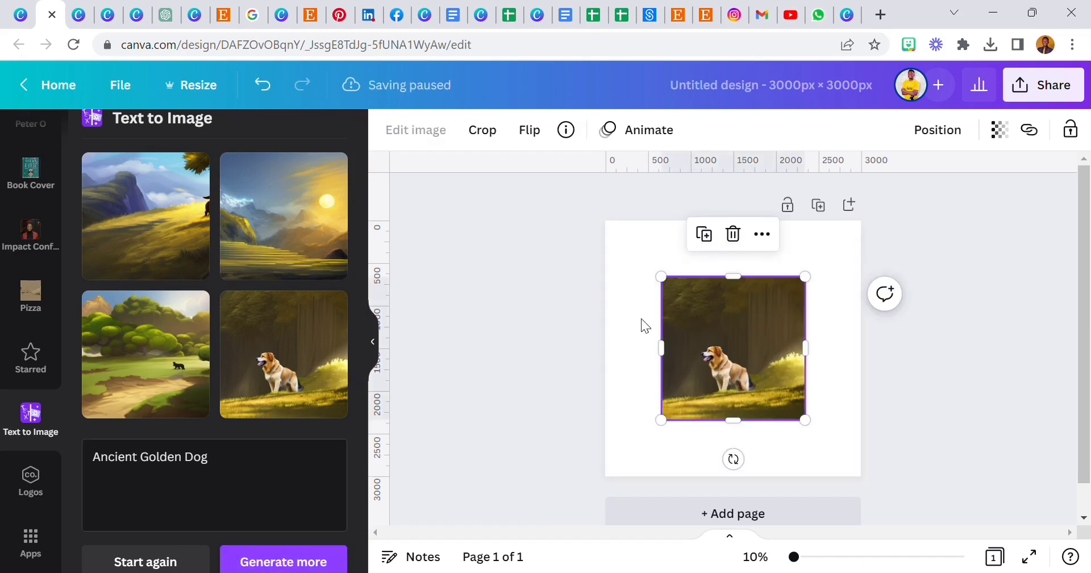
pyautogui.click(637, 291)
# Step: Find the Frames category in the elements library and open its full collection
pyautogui.scroll(8, 32, 299)
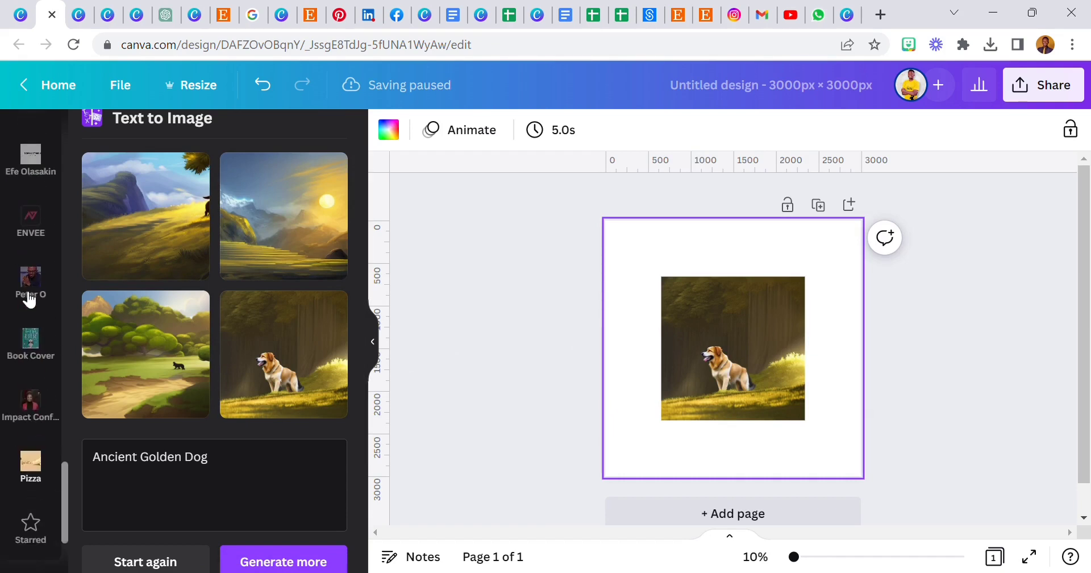
pyautogui.scroll(5, 31, 298)
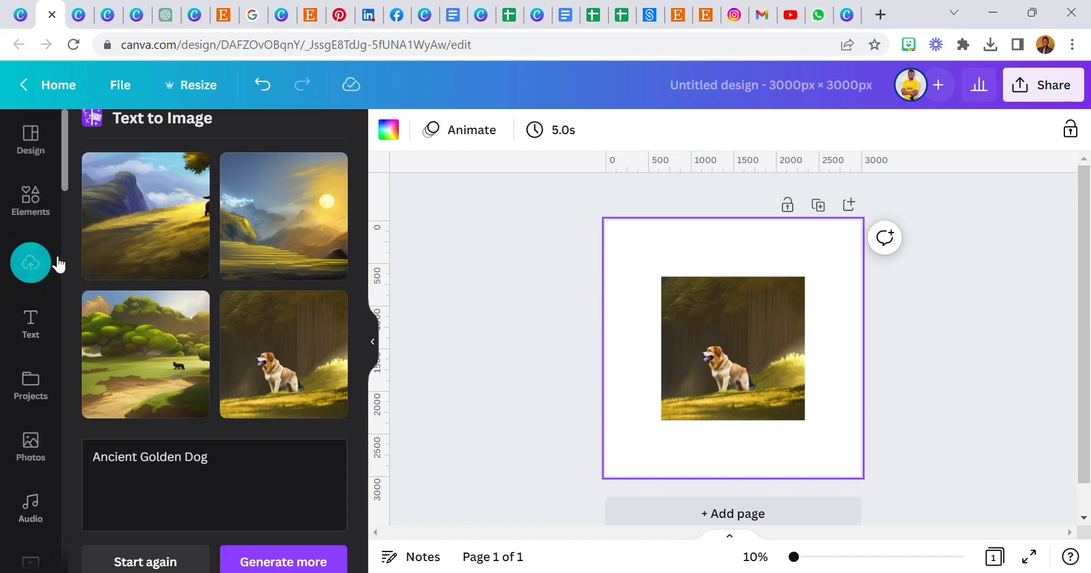
pyautogui.scroll(-3, 38, 369)
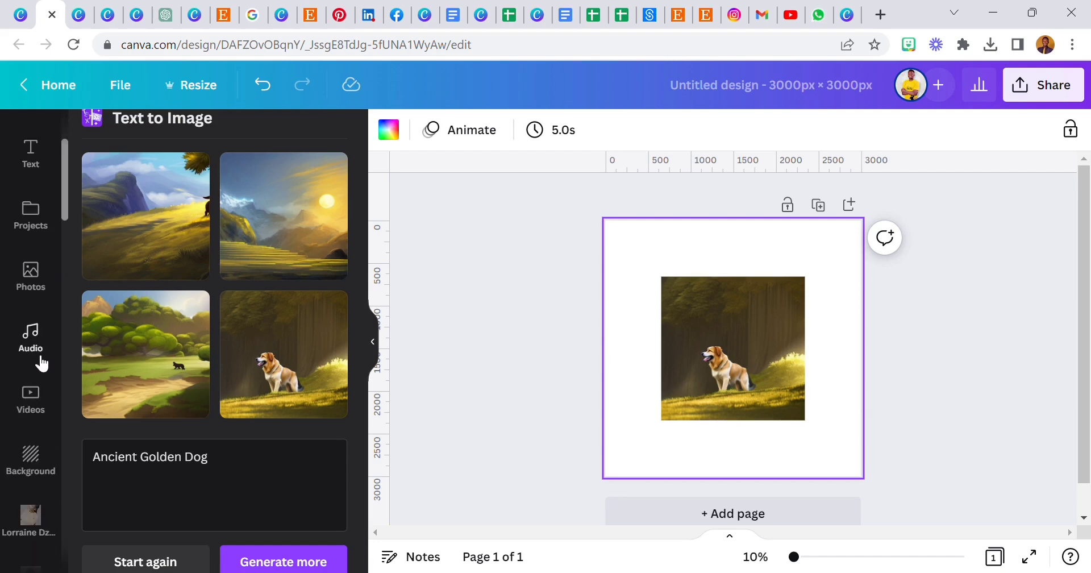
pyautogui.scroll(-3, 34, 363)
pyautogui.scroll(5, 23, 301)
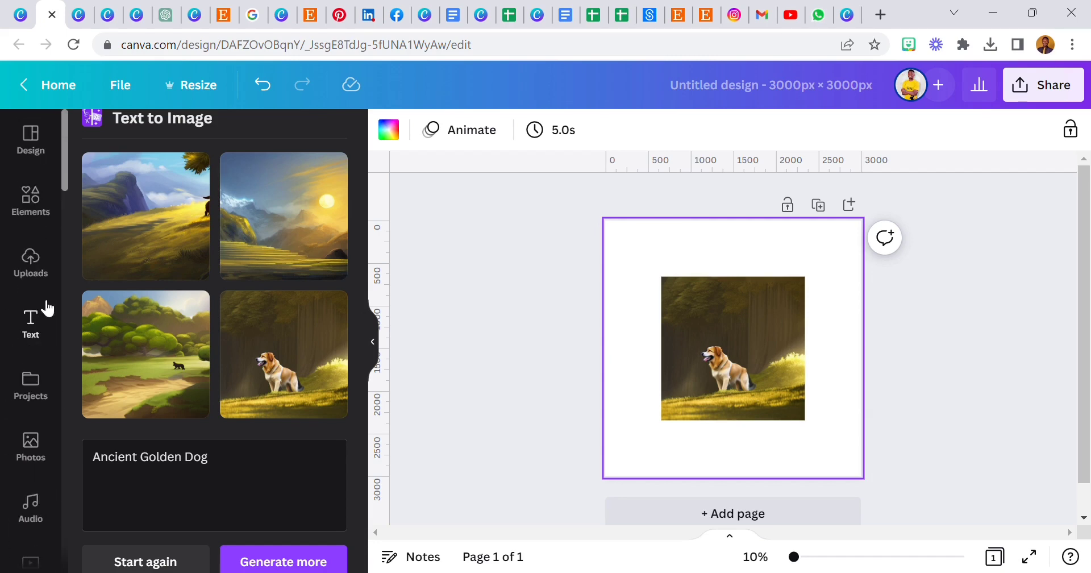
pyautogui.click(37, 200)
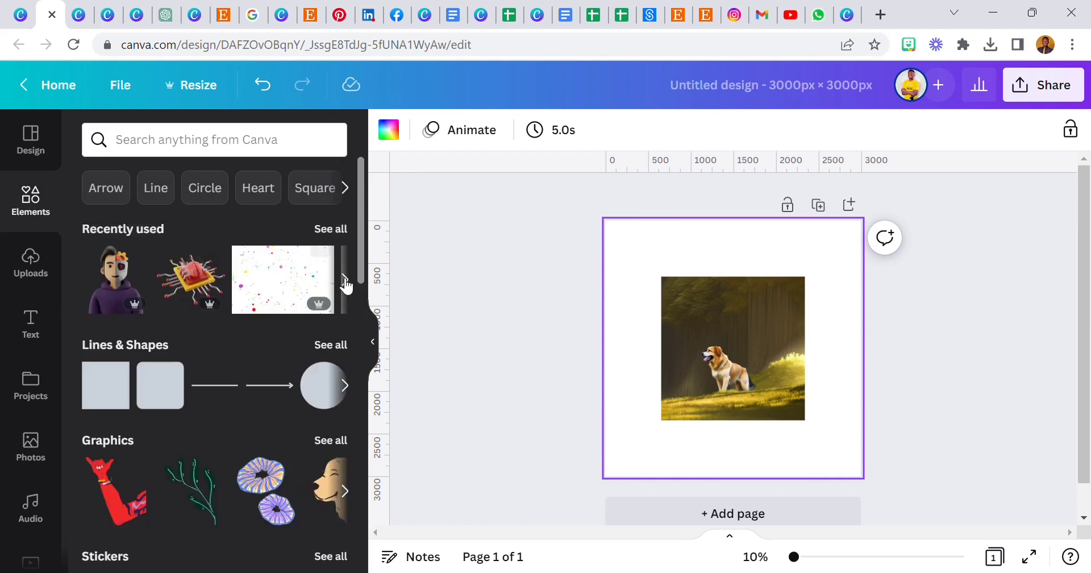
pyautogui.click(345, 280)
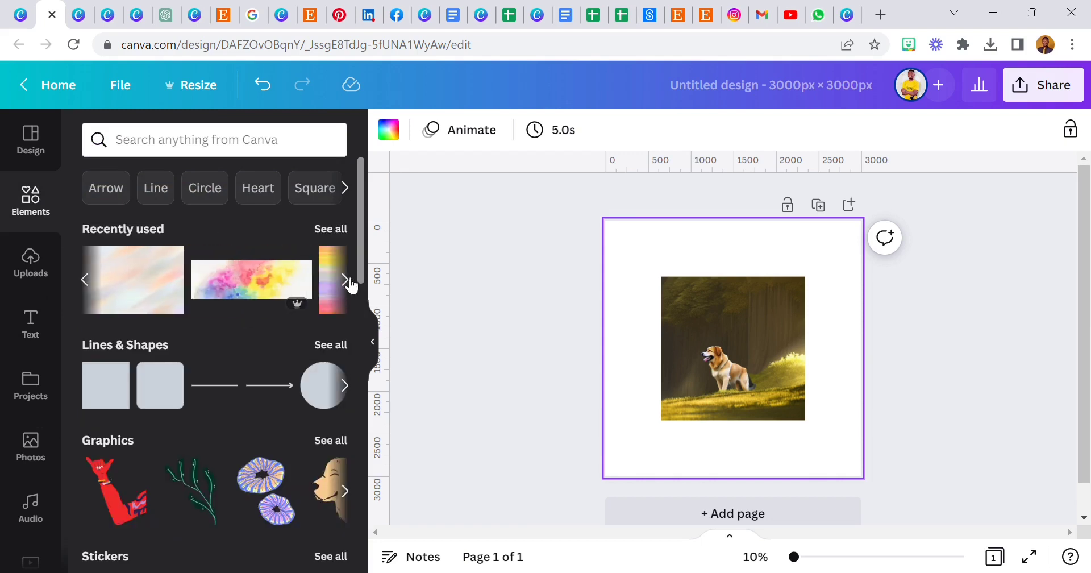
pyautogui.scroll(-15, 192, 350)
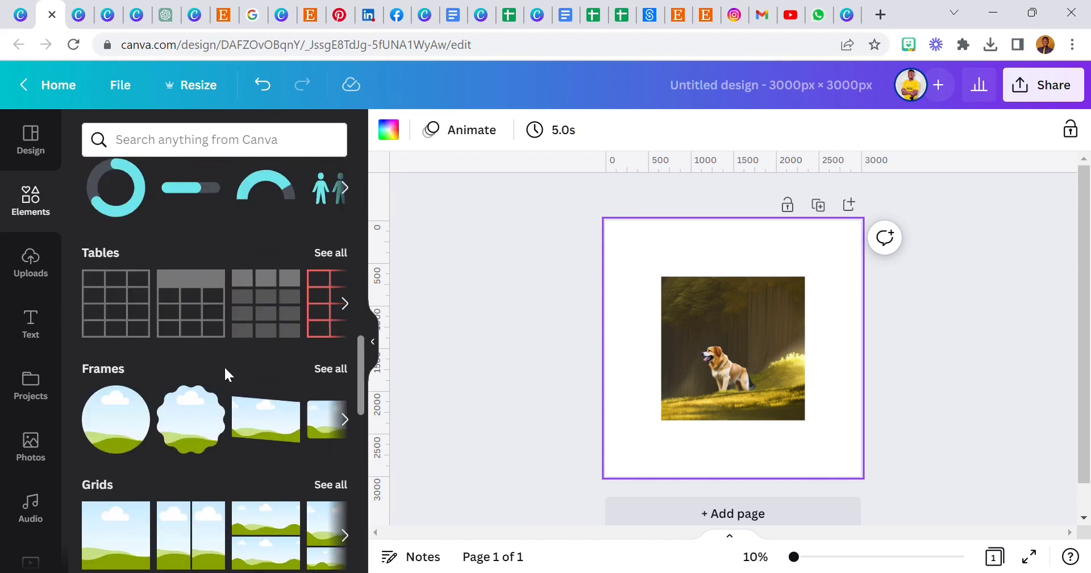
pyautogui.click(322, 370)
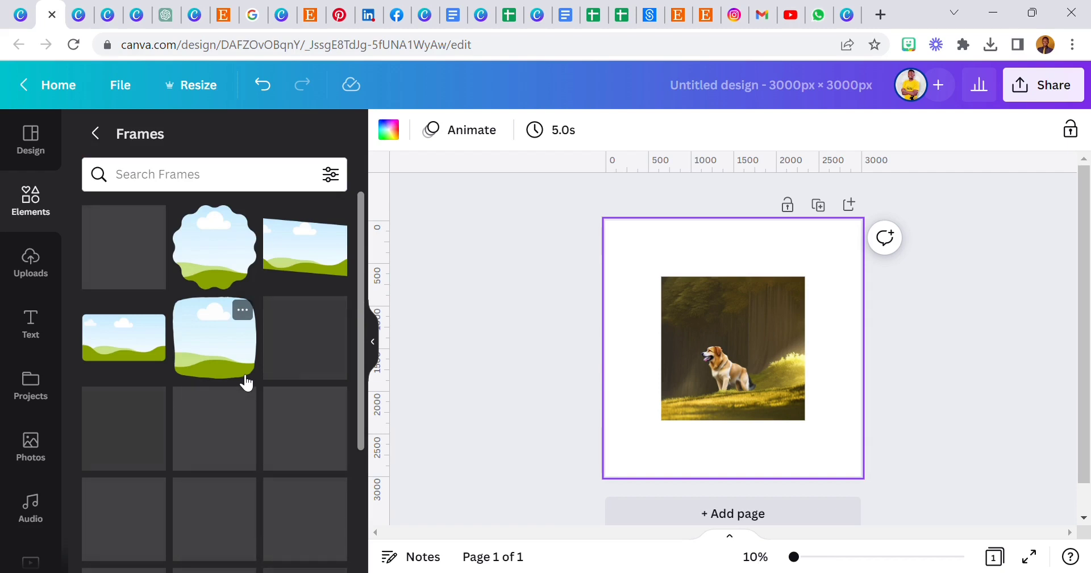
# Step: Add the circular frame with a plain border to the page and fill it with the dog image
pyautogui.scroll(-3, 245, 376)
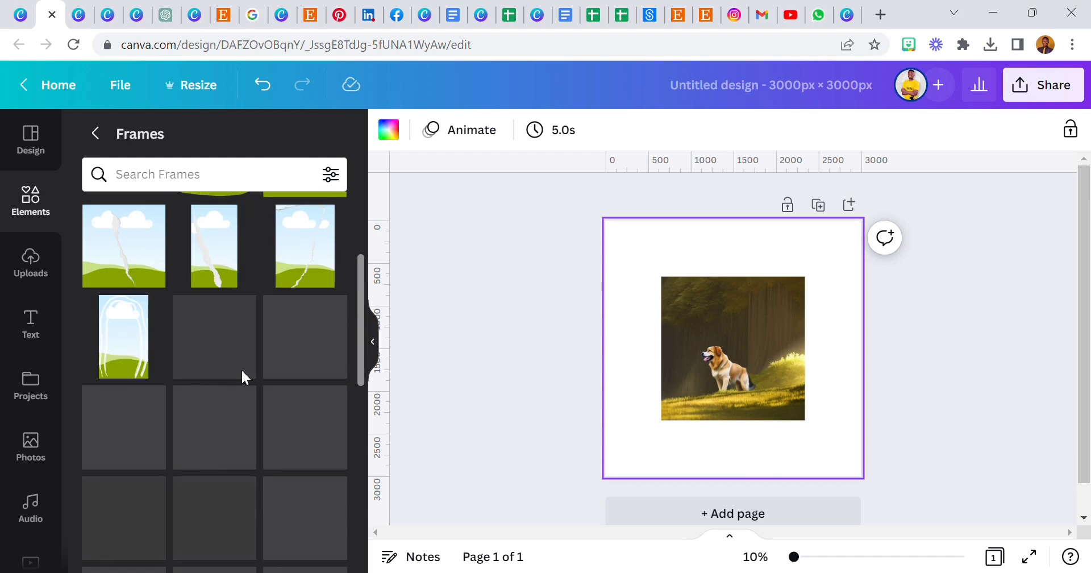
pyautogui.scroll(-2, 244, 375)
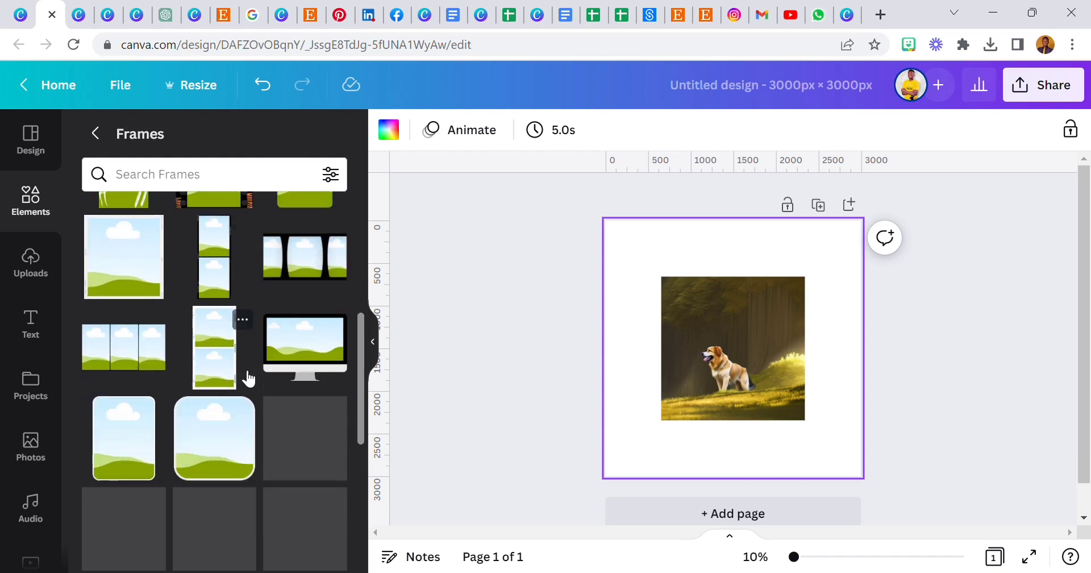
pyautogui.scroll(-5, 248, 377)
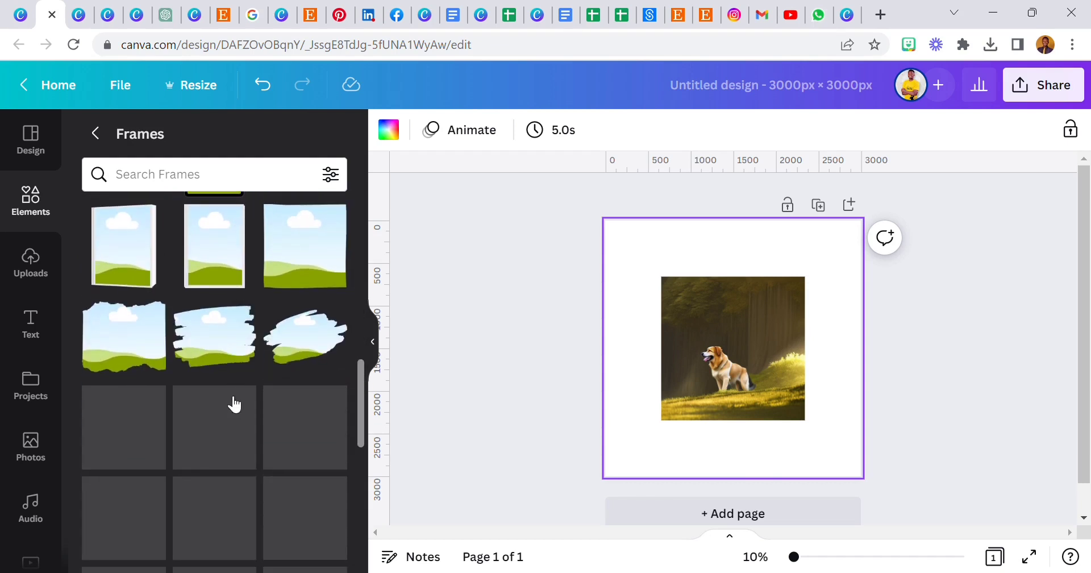
pyautogui.scroll(-8, 235, 403)
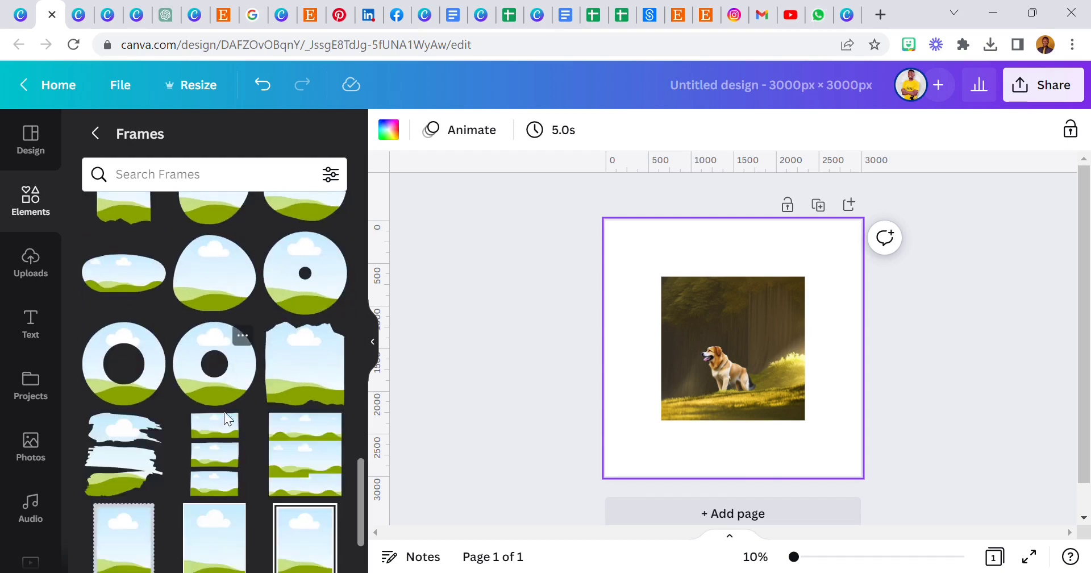
pyautogui.scroll(-5, 224, 426)
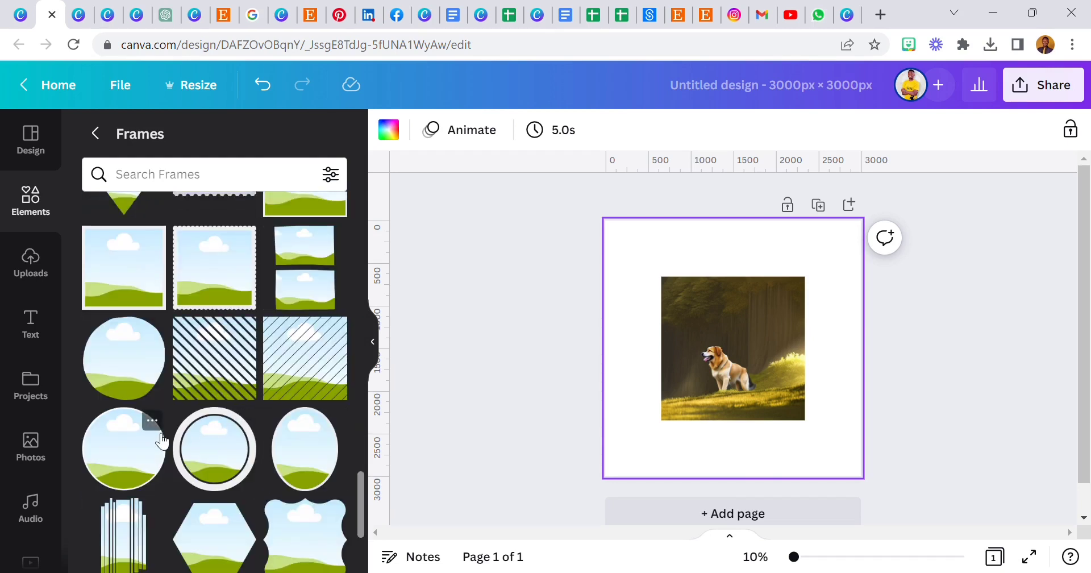
pyautogui.click(149, 453)
pyautogui.click(615, 323)
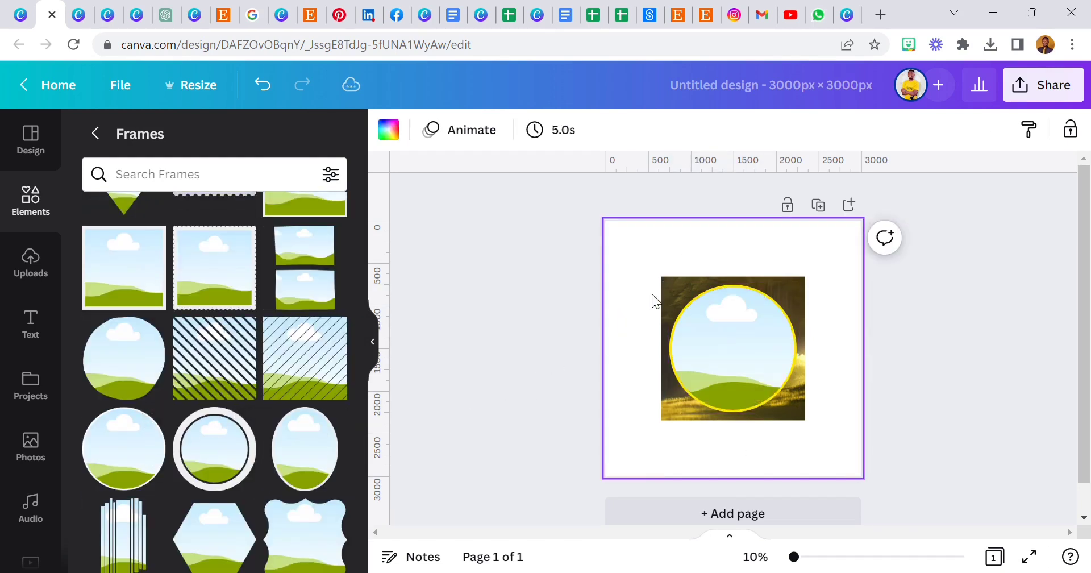
pyautogui.moveTo(664, 286); pyautogui.dragTo(725, 375)
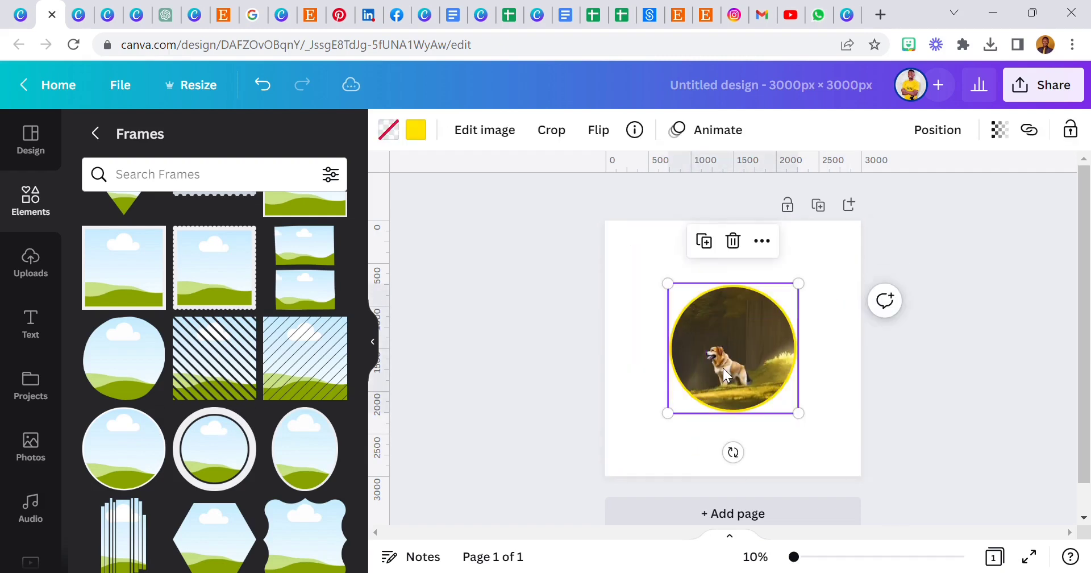
# Step: Enlarge the dog image inside the circular frame and reposition it so the dog sits in the middle
pyautogui.doubleClick(721, 360)
pyautogui.moveTo(811, 293); pyautogui.dragTo(839, 307)
pyautogui.moveTo(789, 367); pyautogui.dragTo(769, 361)
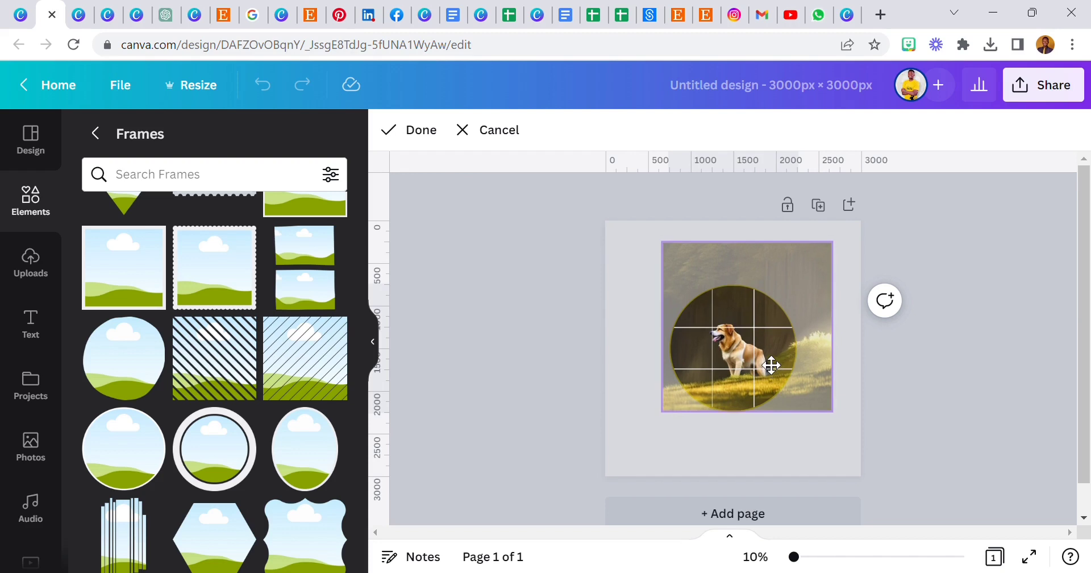
pyautogui.click(645, 305)
pyautogui.click(694, 339)
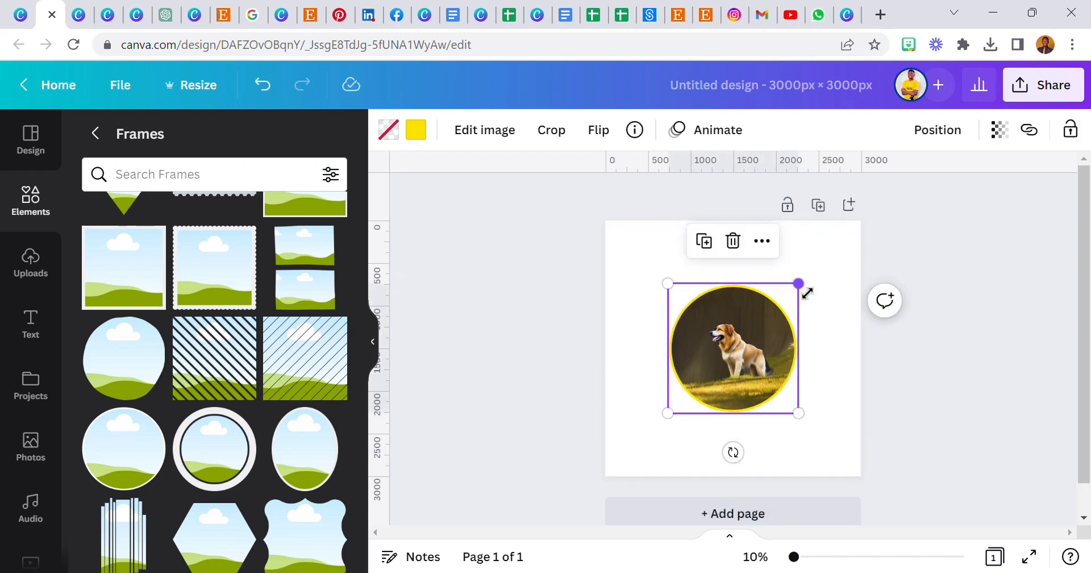
# Step: Enlarge the circular dog frame and move it to the right half of the page
pyautogui.moveTo(798, 283); pyautogui.dragTo(843, 293)
pyautogui.moveTo(787, 324); pyautogui.dragTo(820, 336)
pyautogui.click(655, 279)
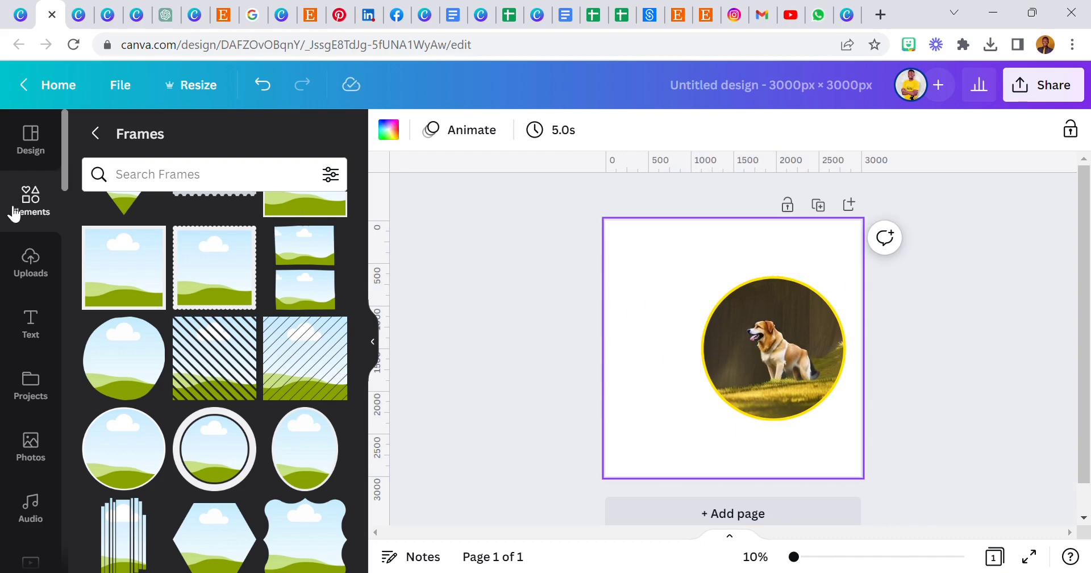
# Step: Set the recently used photo of colourful paint speckles on white as the page background
pyautogui.click(31, 448)
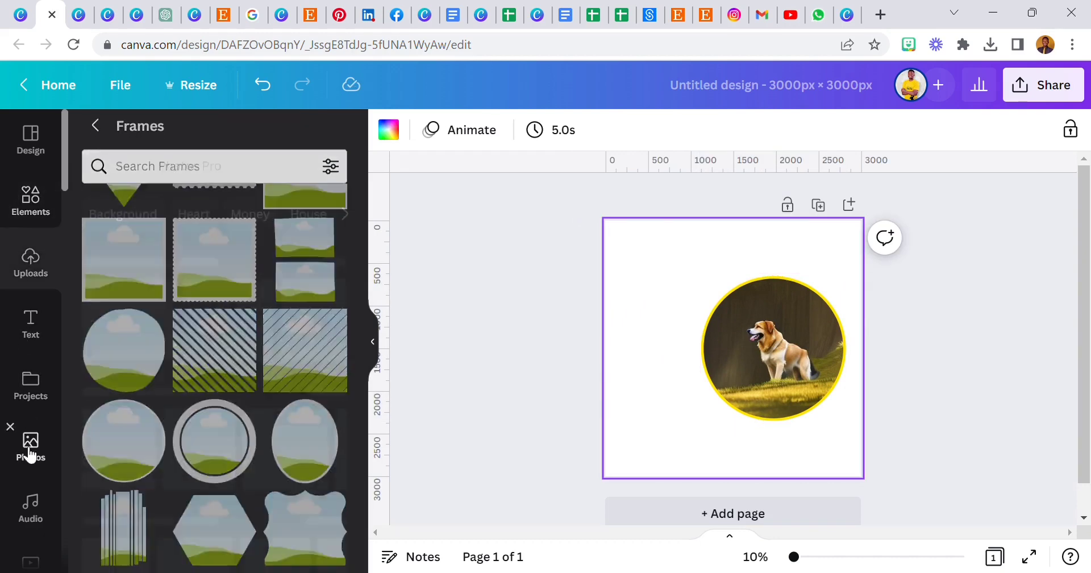
pyautogui.moveTo(140, 289); pyautogui.dragTo(613, 272)
# Step: Change the circular frame's border colour to white and move the frame against the page's right edge
pyautogui.click(738, 340)
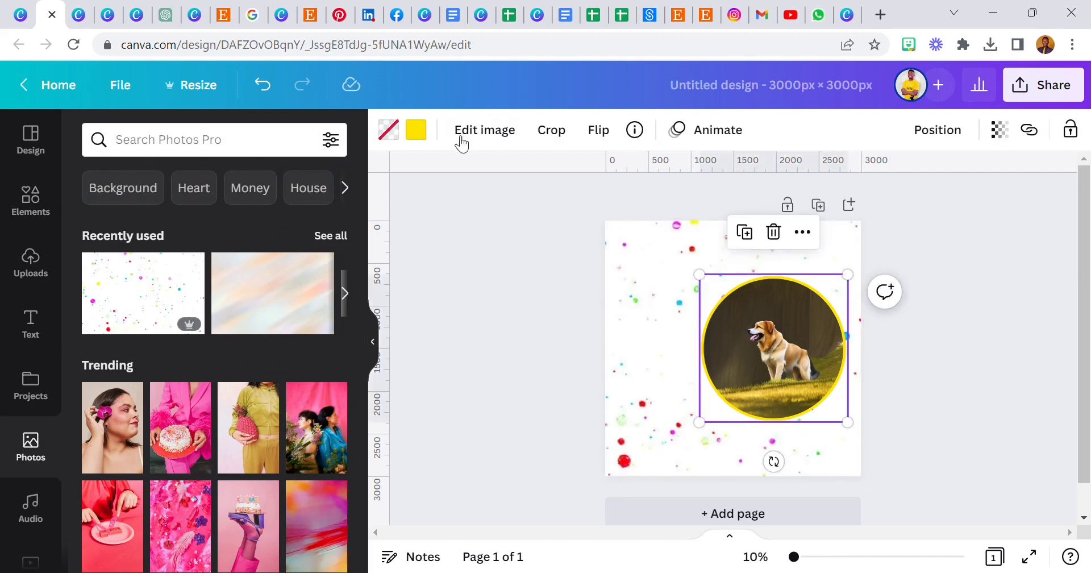
pyautogui.click(416, 129)
pyautogui.click(192, 215)
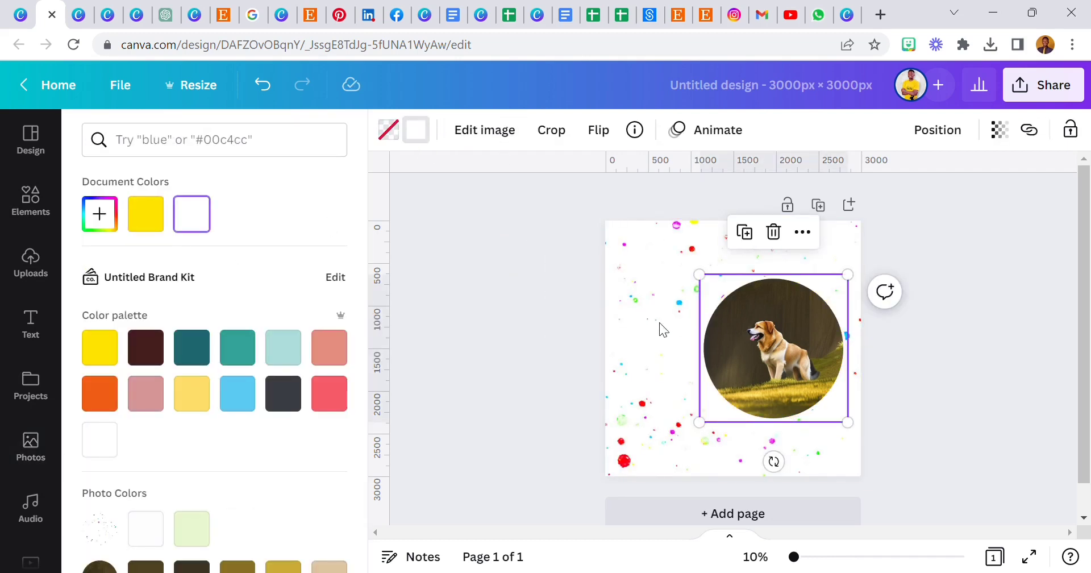
pyautogui.moveTo(755, 354); pyautogui.dragTo(768, 354)
# Step: Add a subheading text, scale it up to a font size of about 49 and move it up beside the dog
pyautogui.click(31, 446)
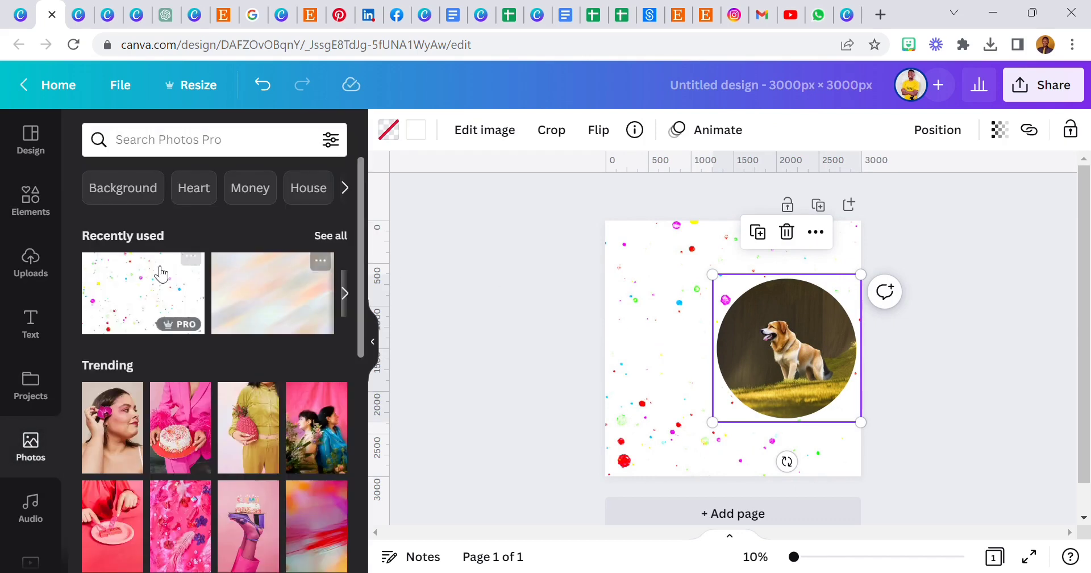
pyautogui.click(32, 322)
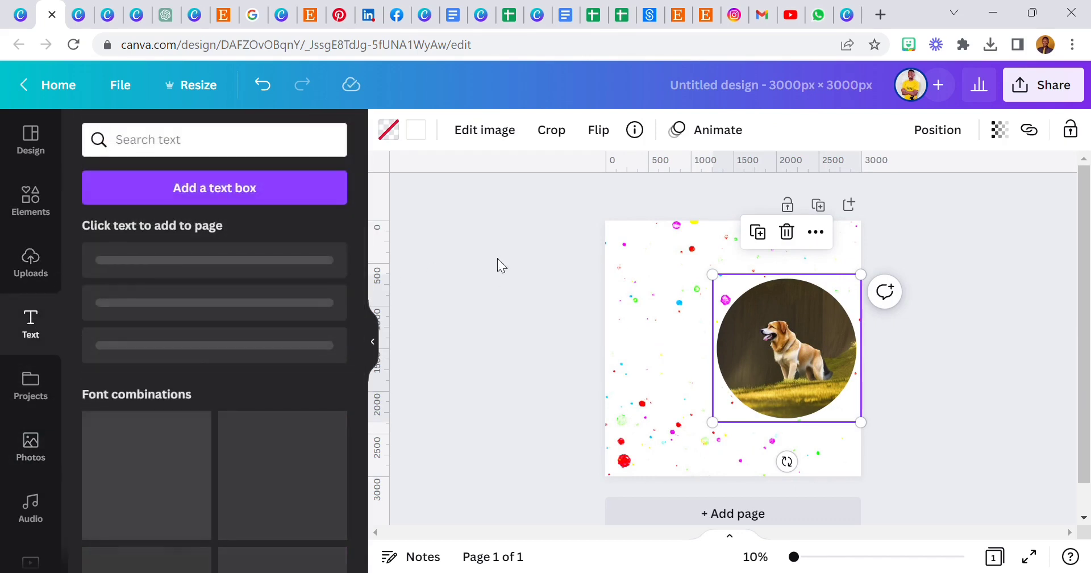
pyautogui.click(193, 325)
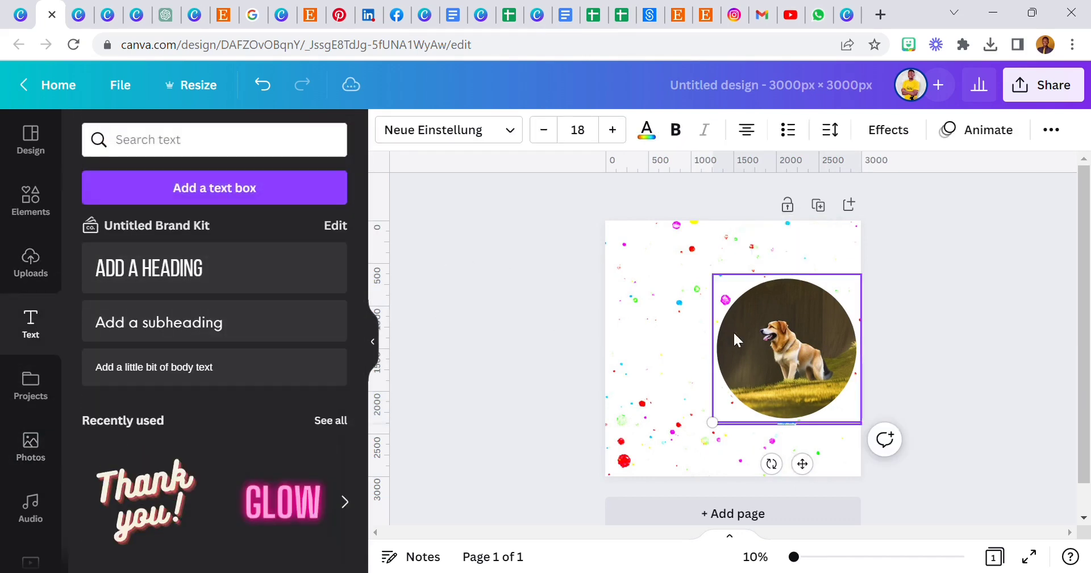
pyautogui.moveTo(726, 430); pyautogui.dragTo(525, 364)
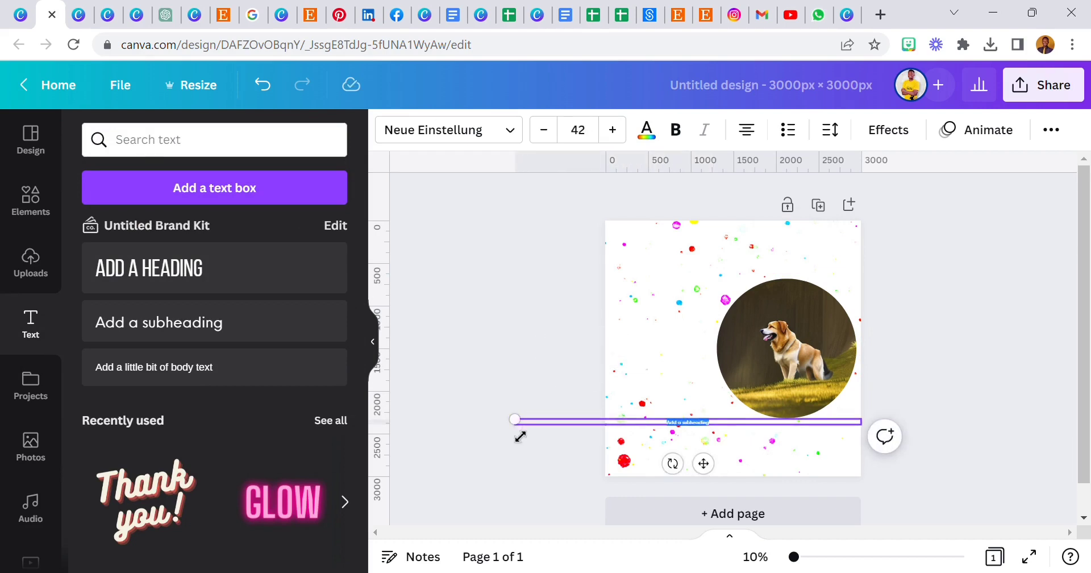
pyautogui.moveTo(517, 429); pyautogui.dragTo(454, 418)
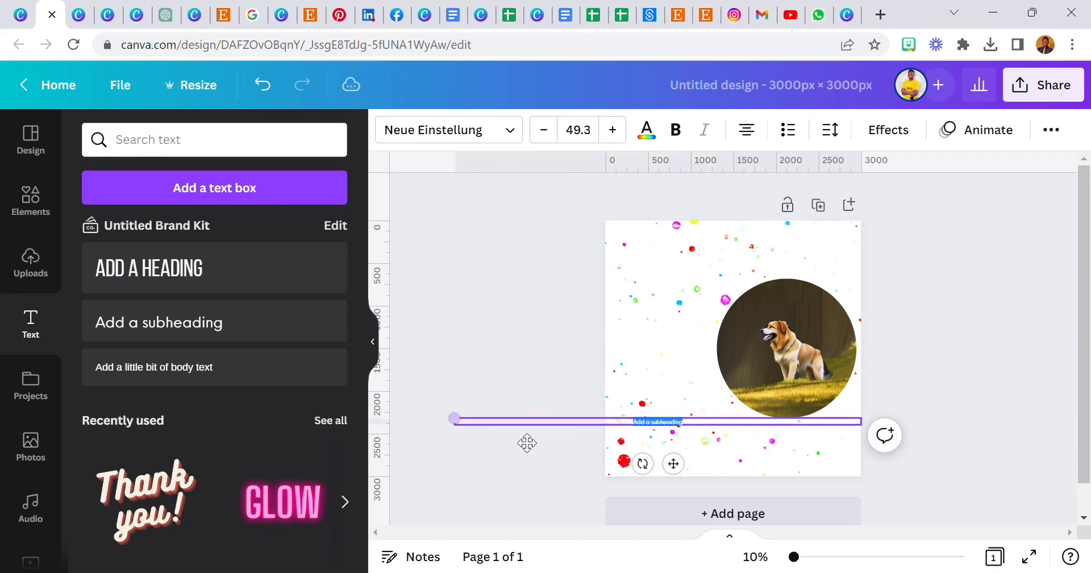
pyautogui.moveTo(684, 465); pyautogui.dragTo(706, 381)
# Step: Set the subheading's font size to 144
pyautogui.click(578, 129)
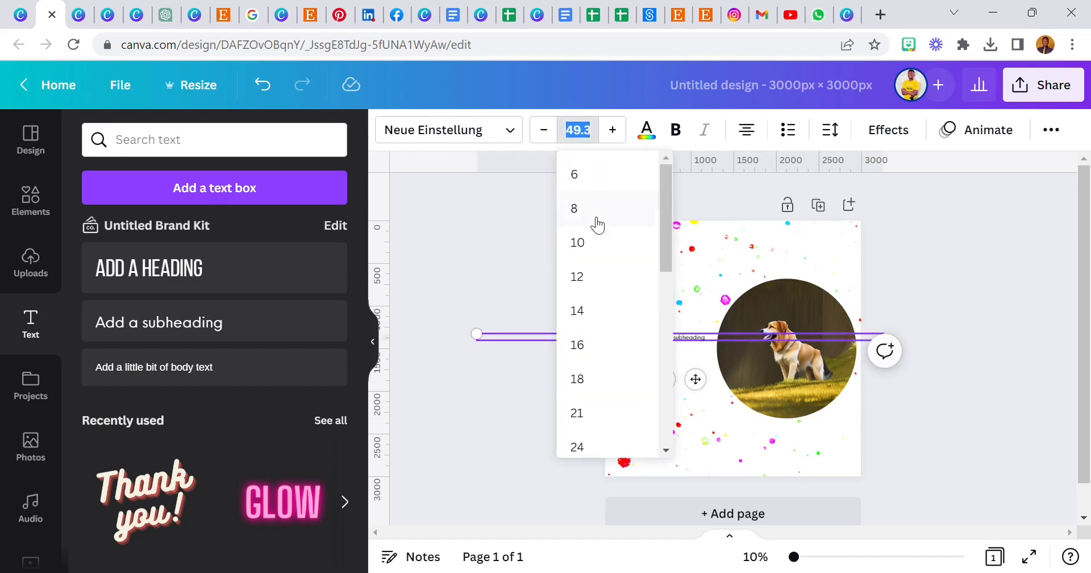
pyautogui.scroll(-5, 624, 327)
pyautogui.scroll(-4, 624, 327)
pyautogui.click(609, 432)
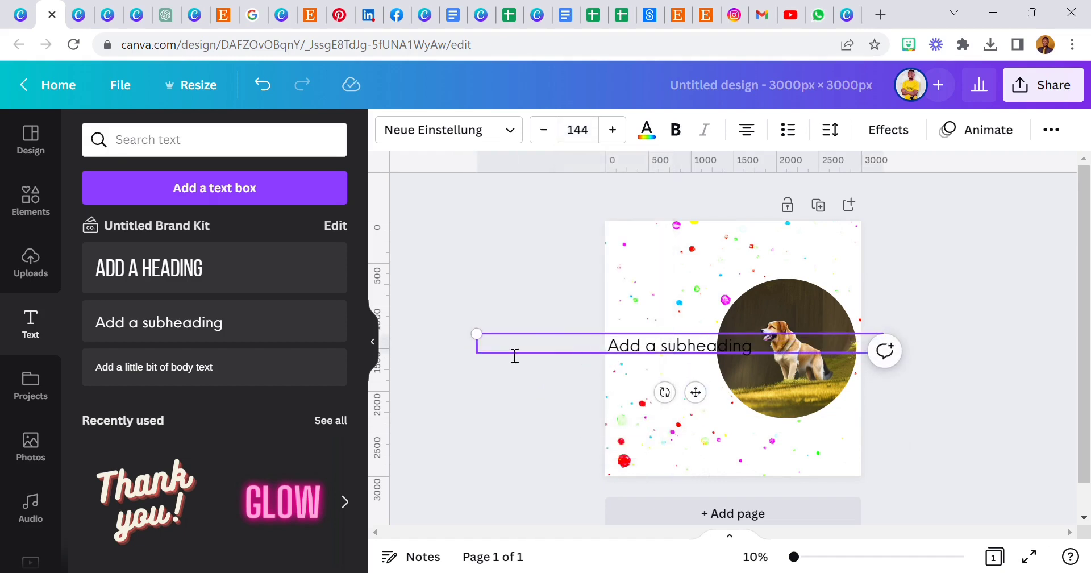
# Step: Narrow the subheading's text box from its left side, left-align the text and shift the box slightly up and left
pyautogui.moveTo(484, 355); pyautogui.dragTo(640, 355)
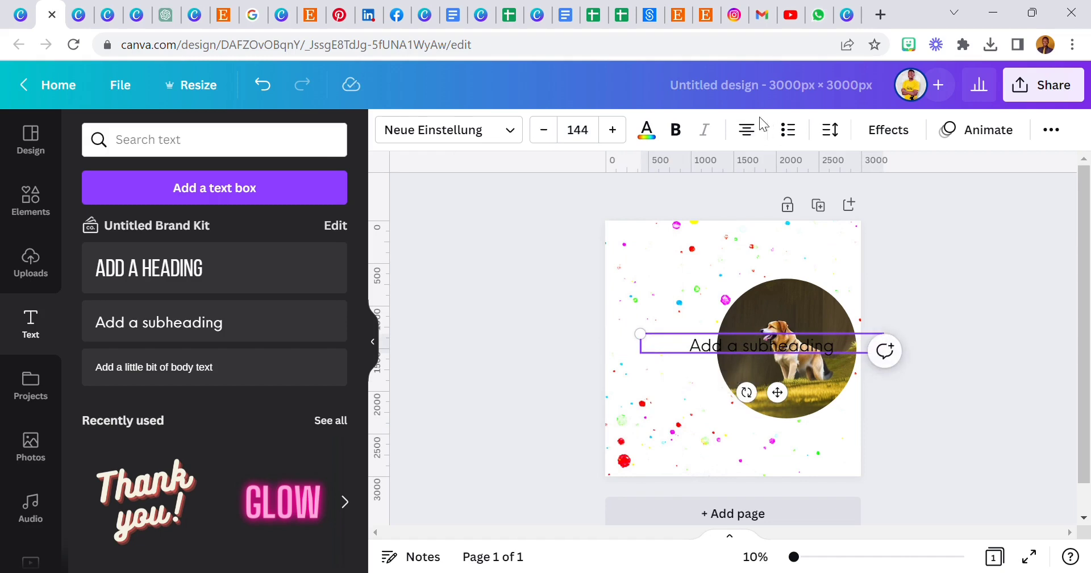
pyautogui.click(746, 129)
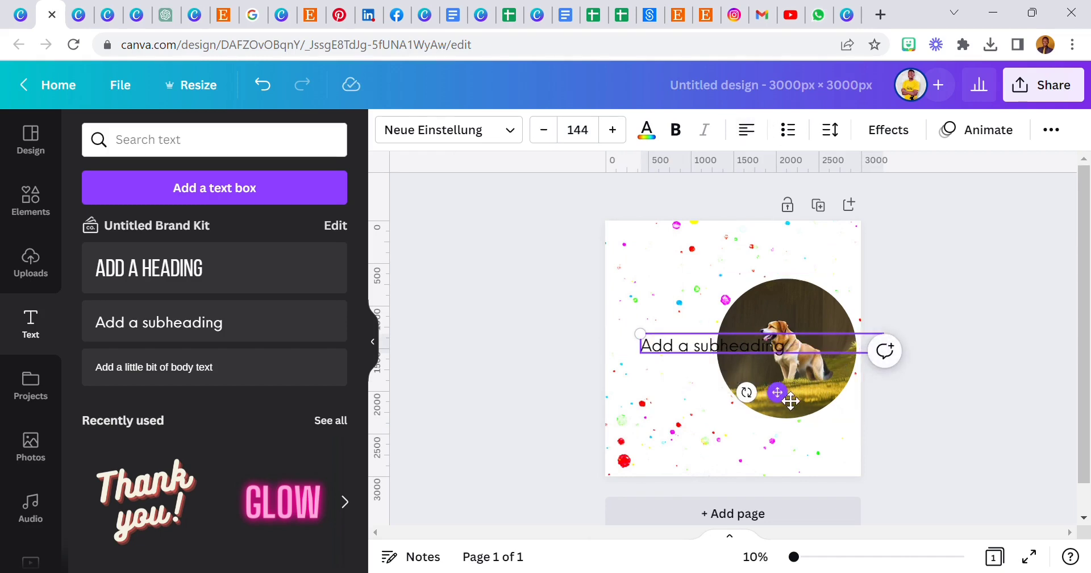
pyautogui.moveTo(787, 397); pyautogui.dragTo(778, 393)
# Step: Replace the subheading's placeholder text with "How To Take Care Of Your Pets"
pyautogui.tripleClick(695, 348)
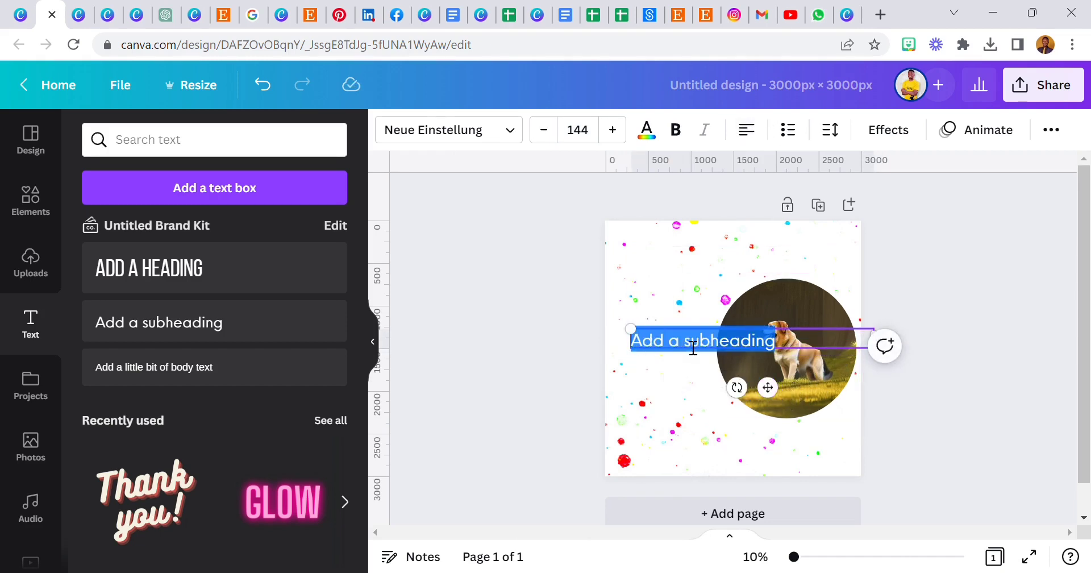
pyautogui.write('How To Take Care Of Yo')
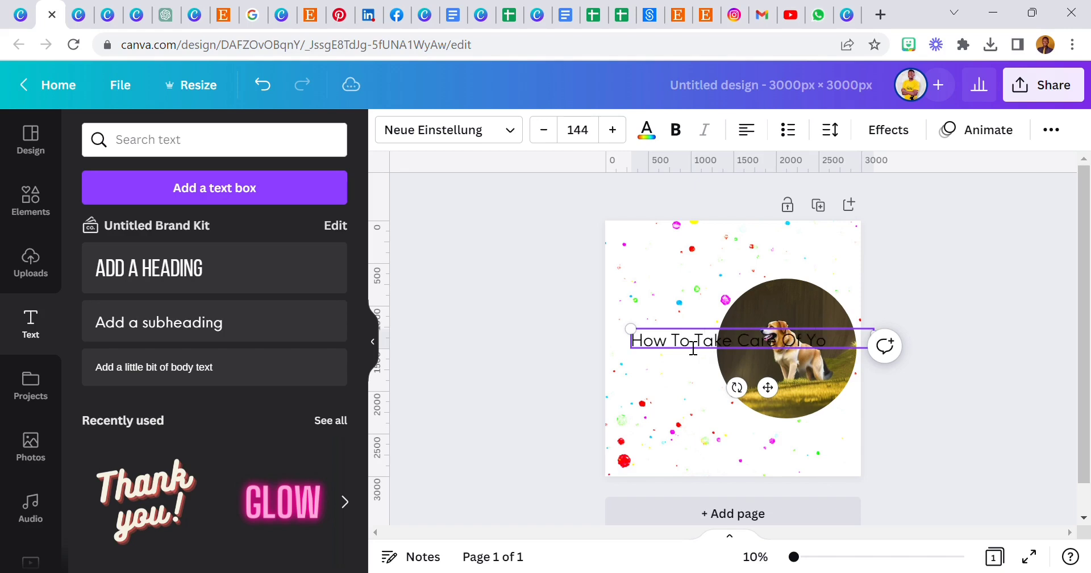
pyautogui.write('s')
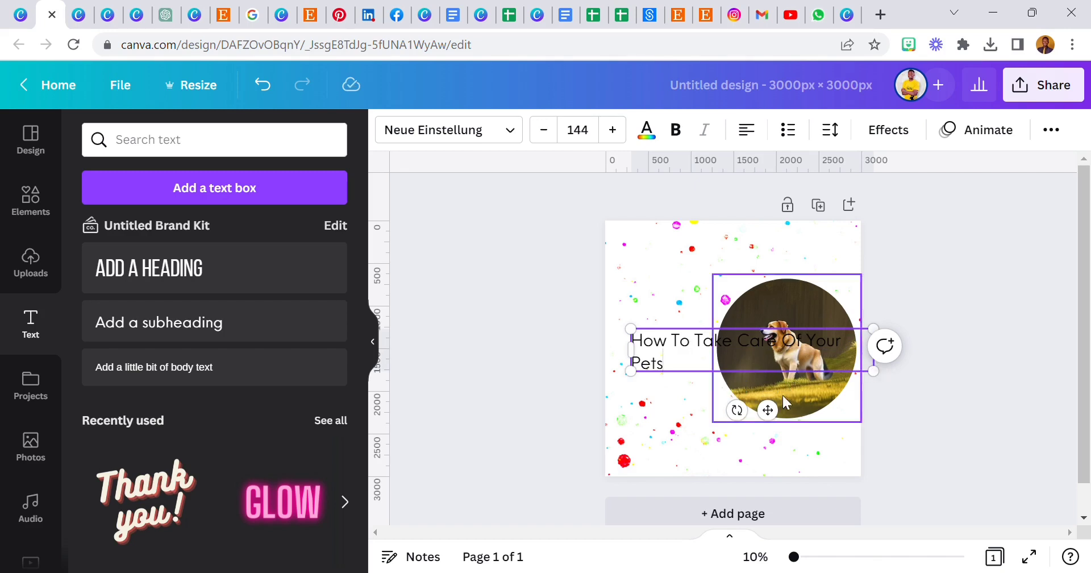
# Step: Move the "How To Take Care Of Your Pets" text left and narrow its box so it wraps onto three lines beside the dog
pyautogui.moveTo(767, 410); pyautogui.dragTo(715, 418)
pyautogui.moveTo(841, 364); pyautogui.dragTo(675, 344)
pyautogui.click(548, 381)
pyautogui.click(659, 364)
pyautogui.click(548, 357)
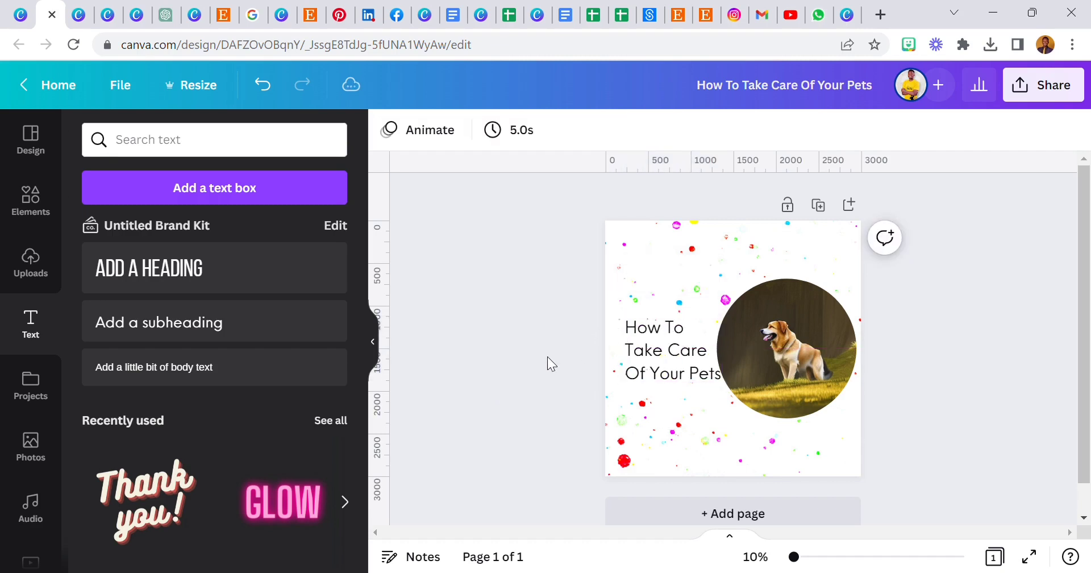
# Step: Adjust the circular dog picture's horizontal position slightly and narrow the title's text box to four lines so the two do not overlap
pyautogui.moveTo(778, 312); pyautogui.dragTo(788, 311)
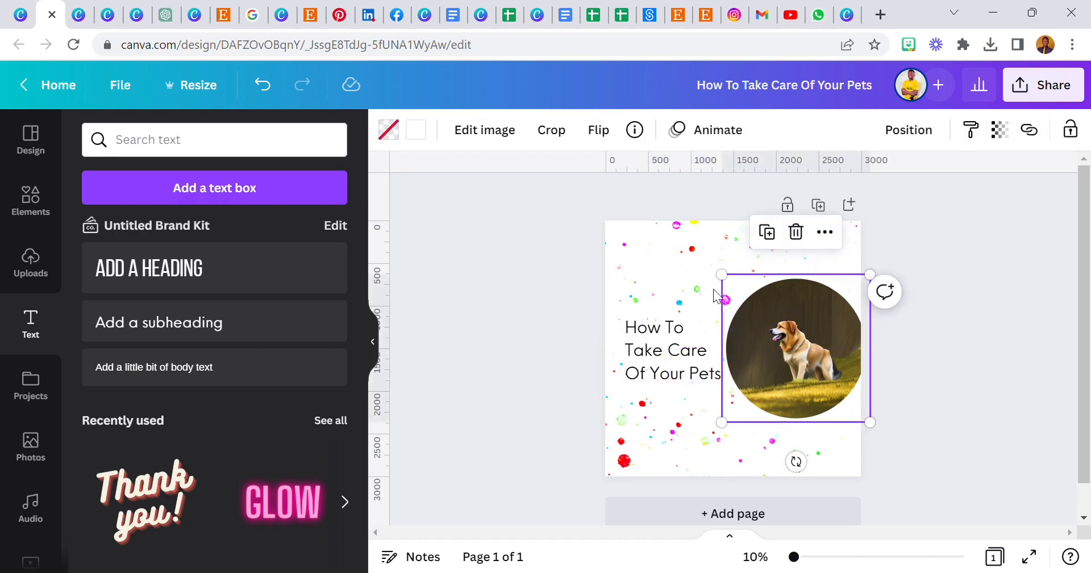
pyautogui.click(699, 351)
pyautogui.moveTo(719, 347); pyautogui.dragTo(687, 354)
pyautogui.click(685, 337)
pyautogui.click(589, 350)
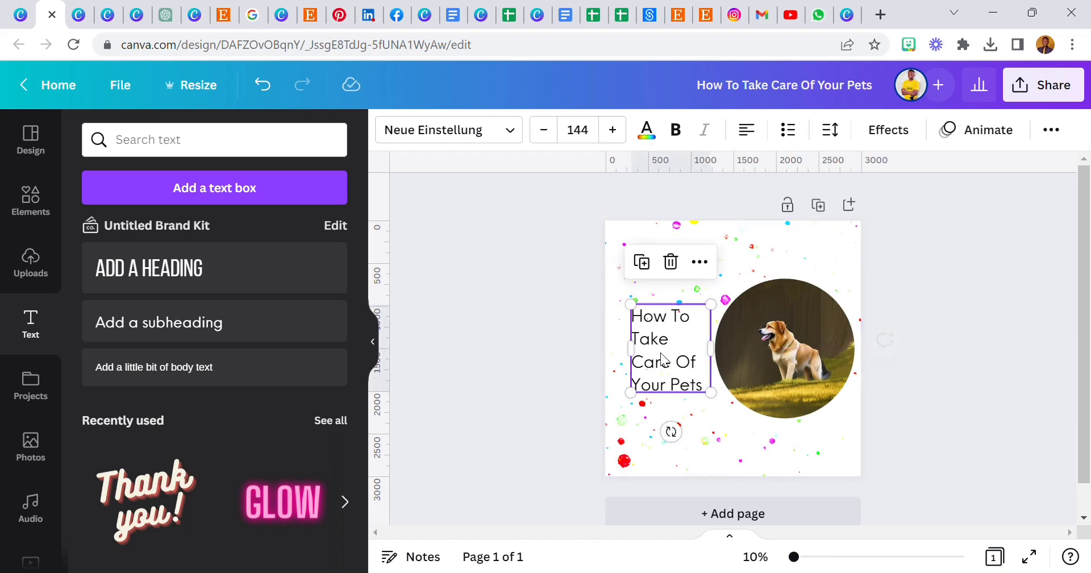
pyautogui.click(547, 353)
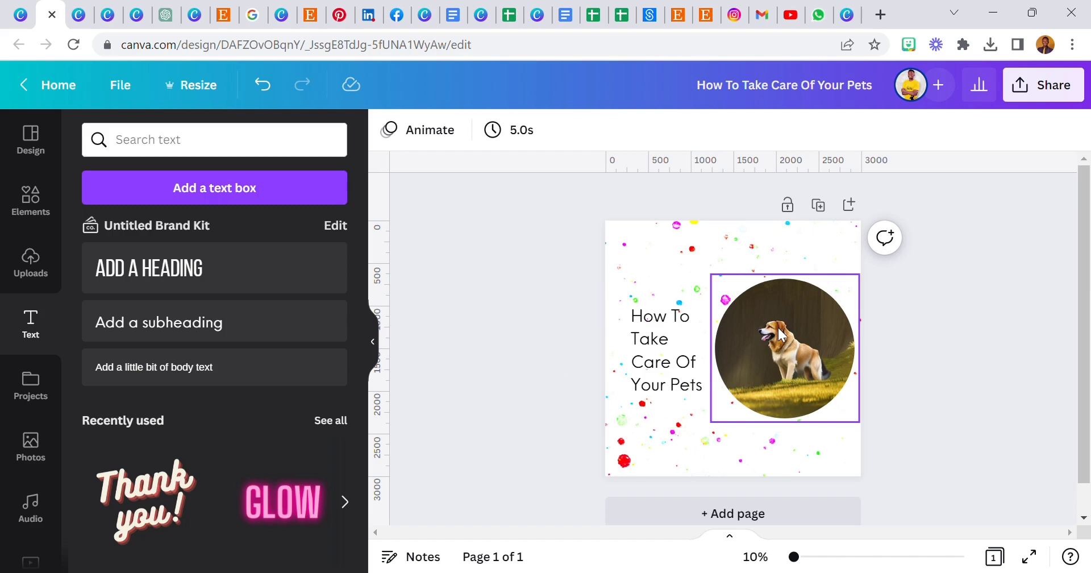
pyautogui.click(665, 296)
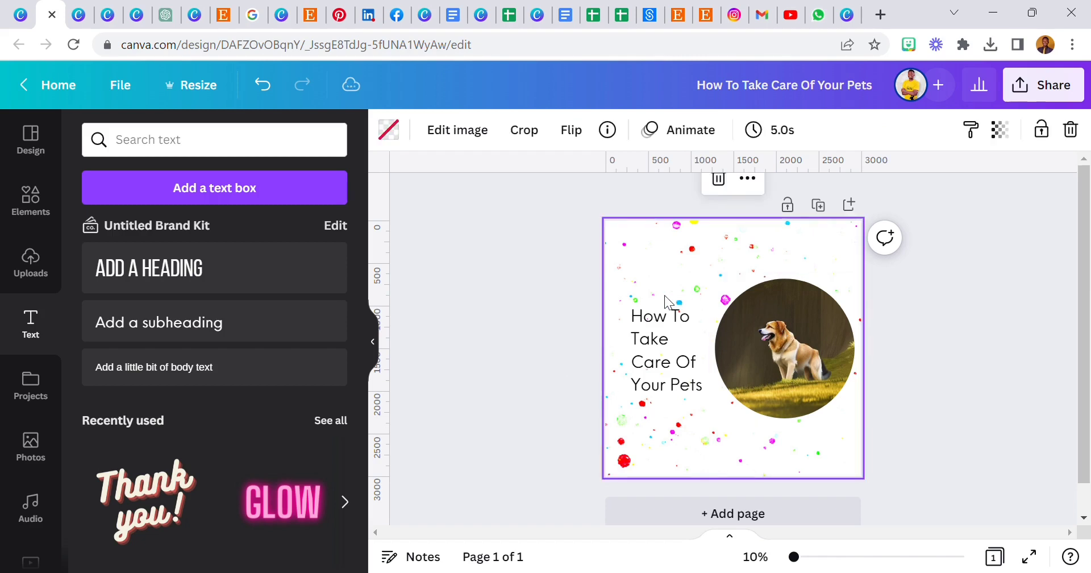
pyautogui.click(575, 327)
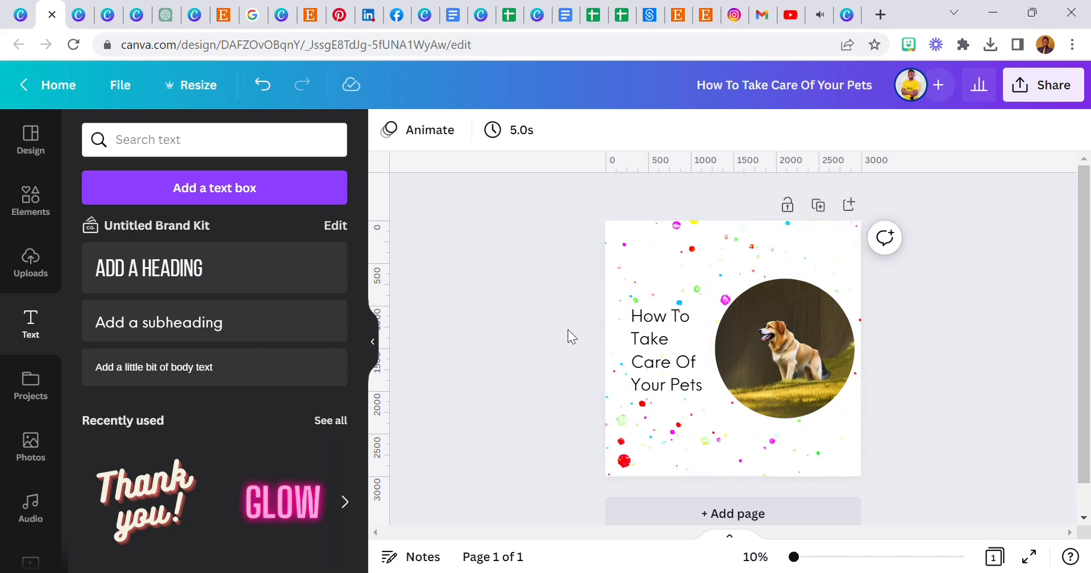
pyautogui.click(654, 342)
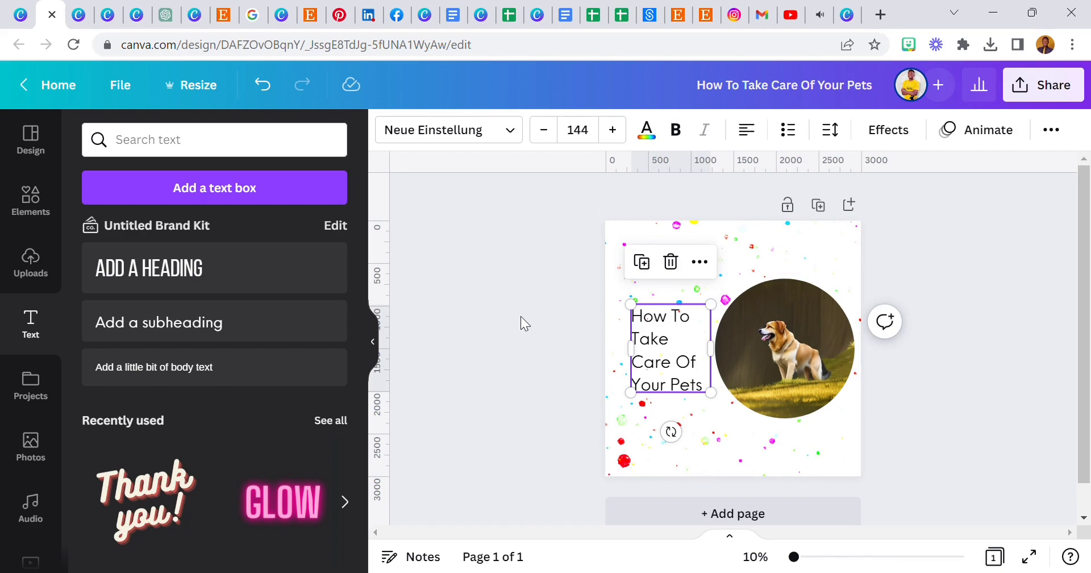
pyautogui.click(552, 325)
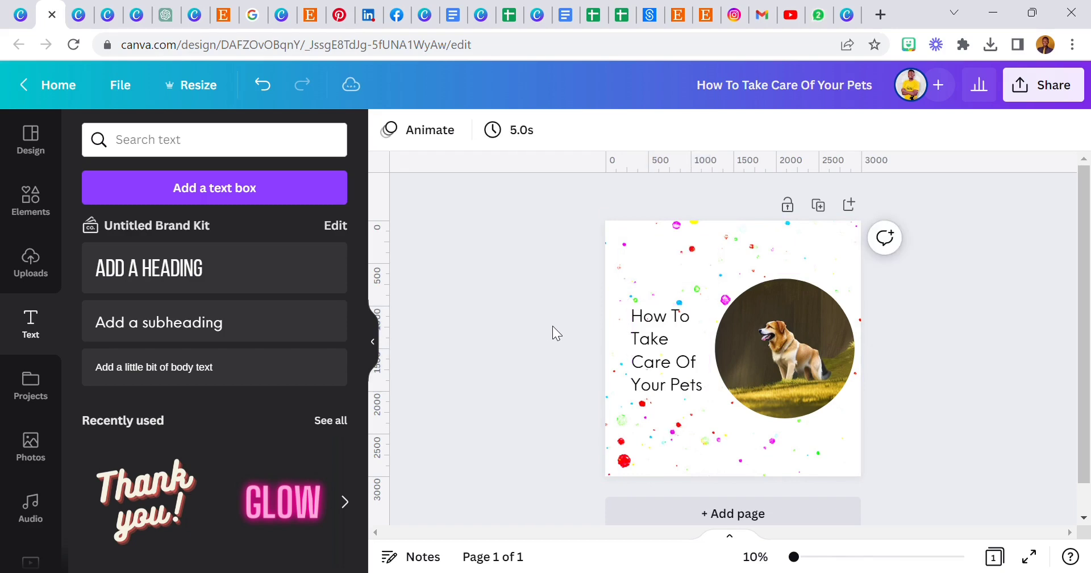
pyautogui.click(681, 291)
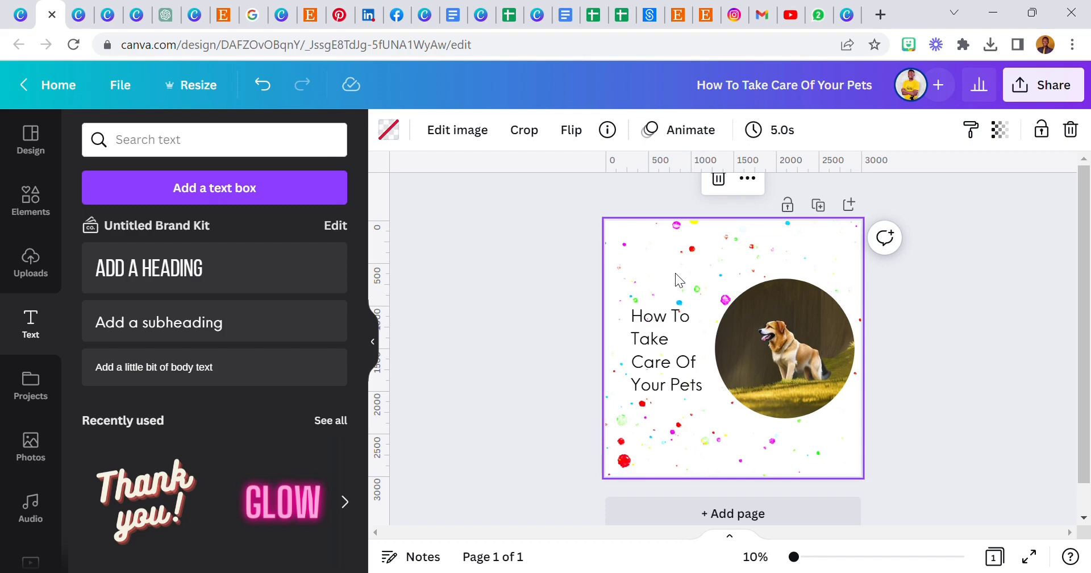
pyautogui.click(671, 332)
pyautogui.click(582, 288)
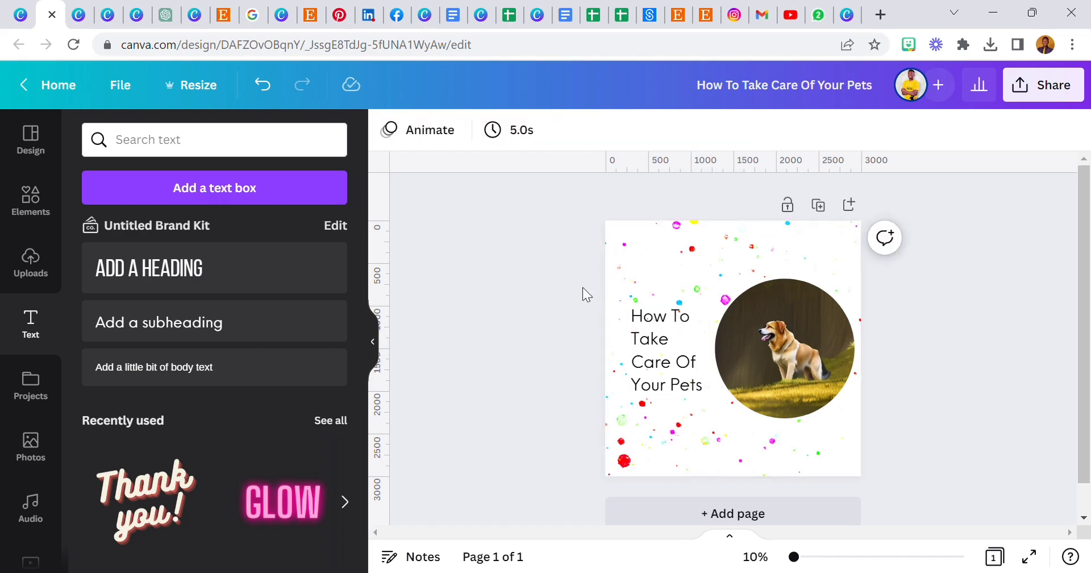
pyautogui.doubleClick(643, 286)
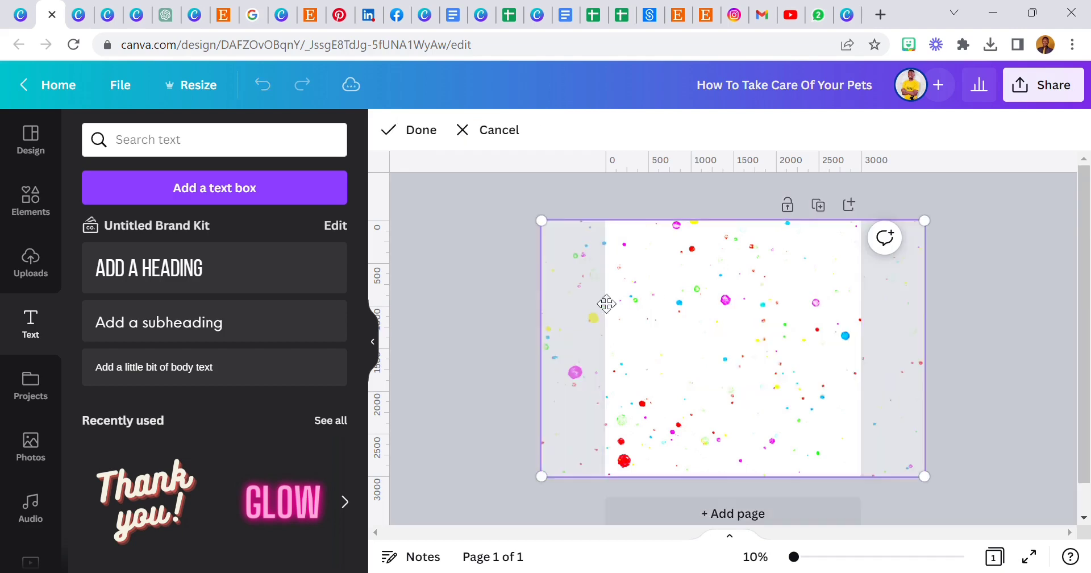
pyautogui.click(507, 316)
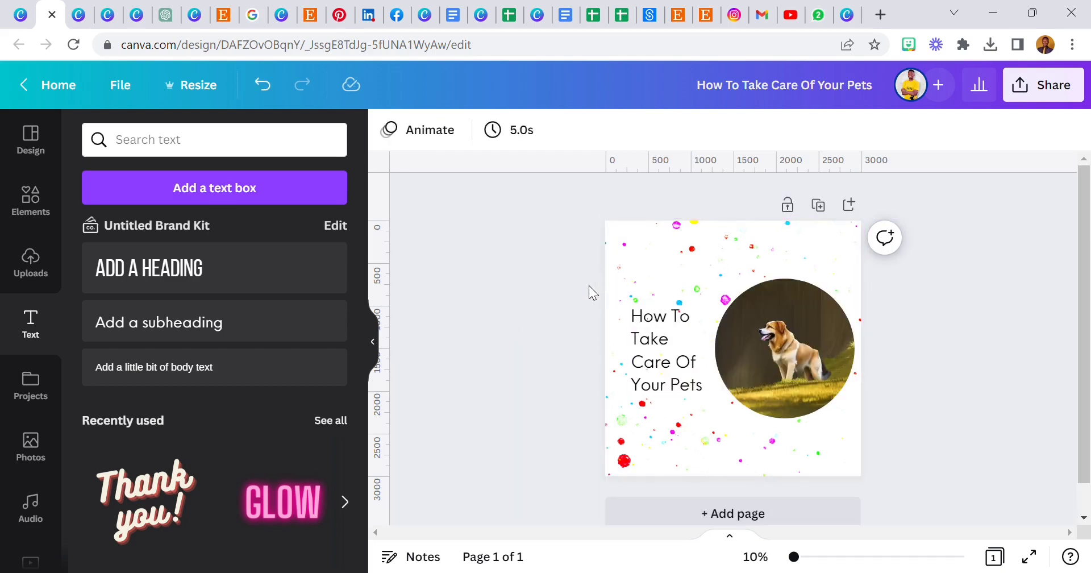
pyautogui.click(642, 262)
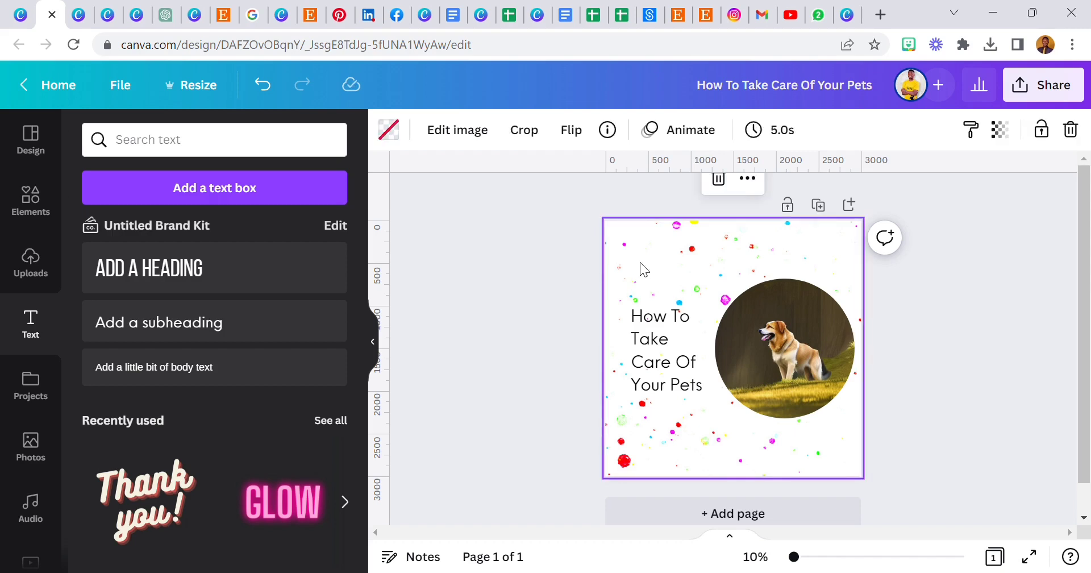